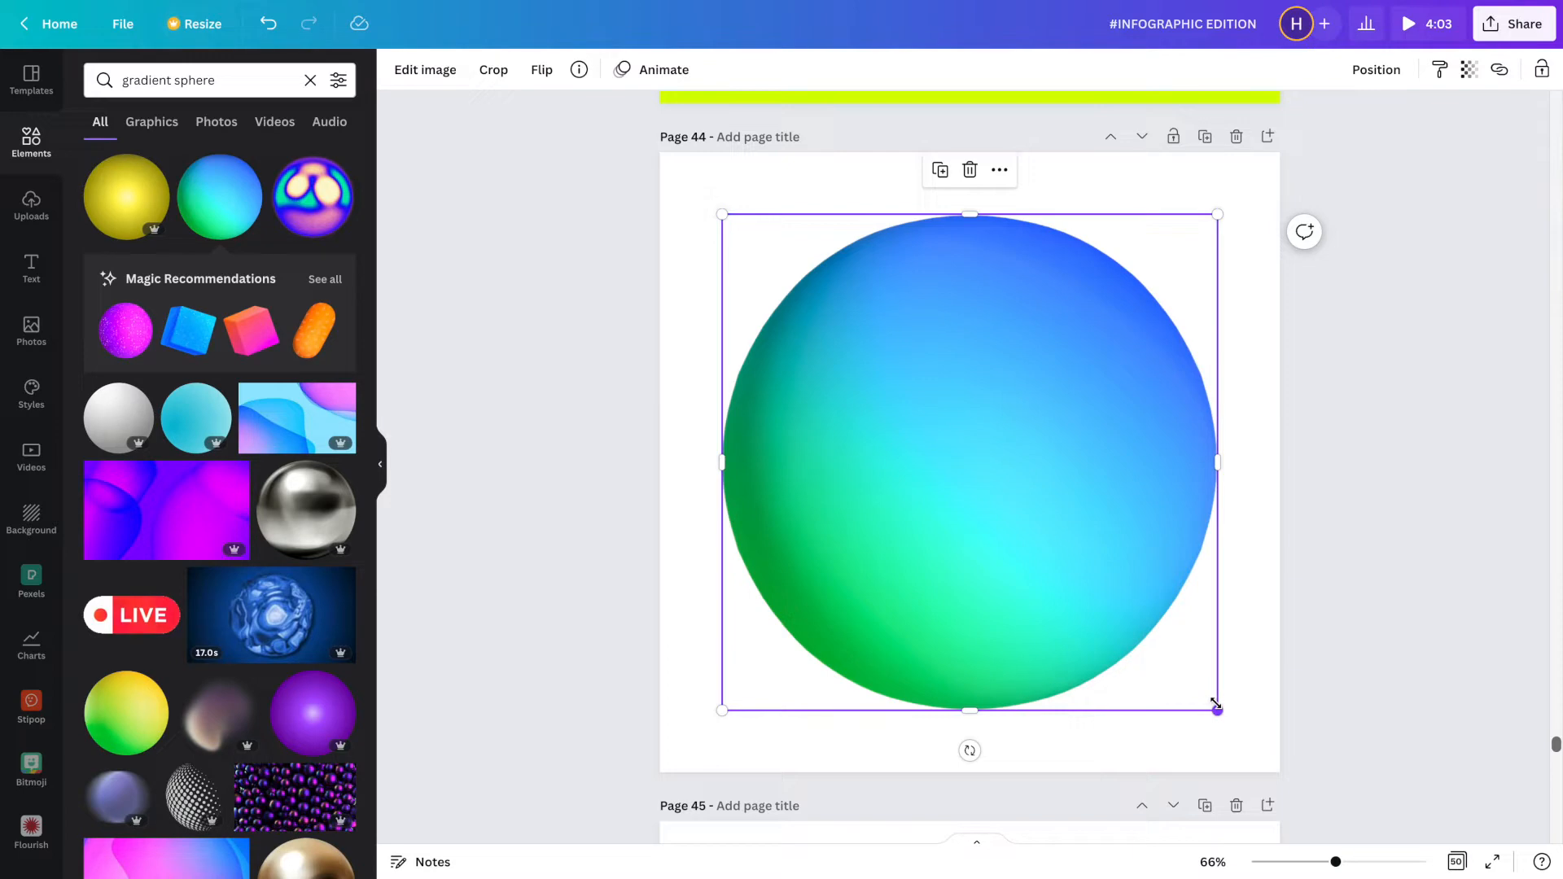
Replace page 44's blue-green gradient sphere with the speckled magenta-purple sphere, scaled down in the page's upper-left area.
{"action": "left_click_drag", "start_coordinate": [1216, 708], "coordinate": [1139, 633]}
{"action": "key", "text": "Delete"}
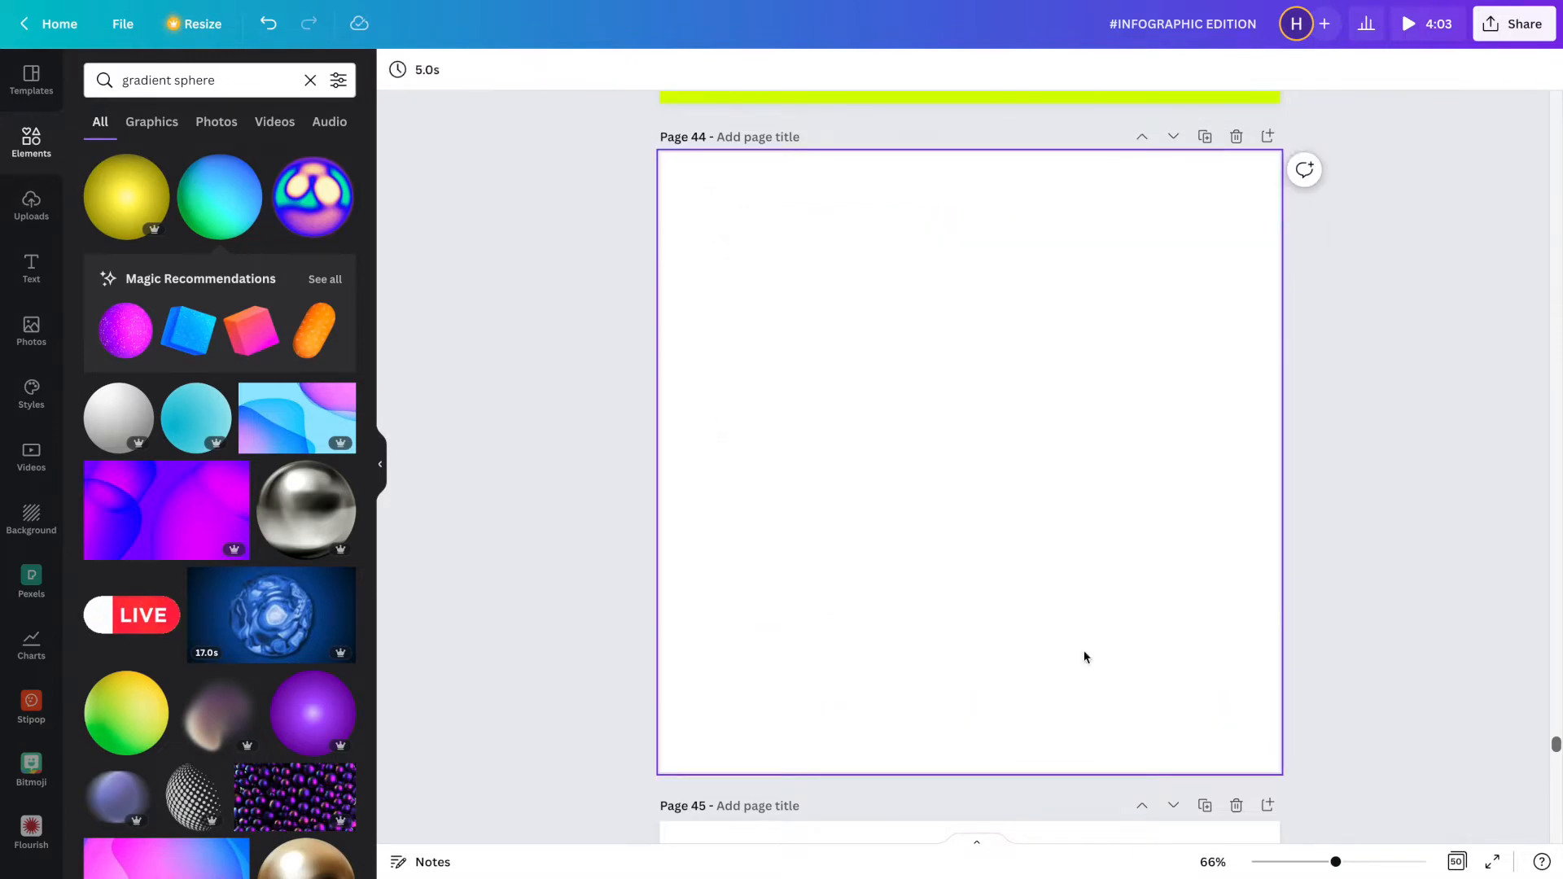
{"action": "left_click", "coordinate": [119, 322]}
{"action": "left_click_drag", "start_coordinate": [1213, 708], "coordinate": [982, 462]}
{"action": "left_click_drag", "start_coordinate": [834, 345], "coordinate": [832, 329]}
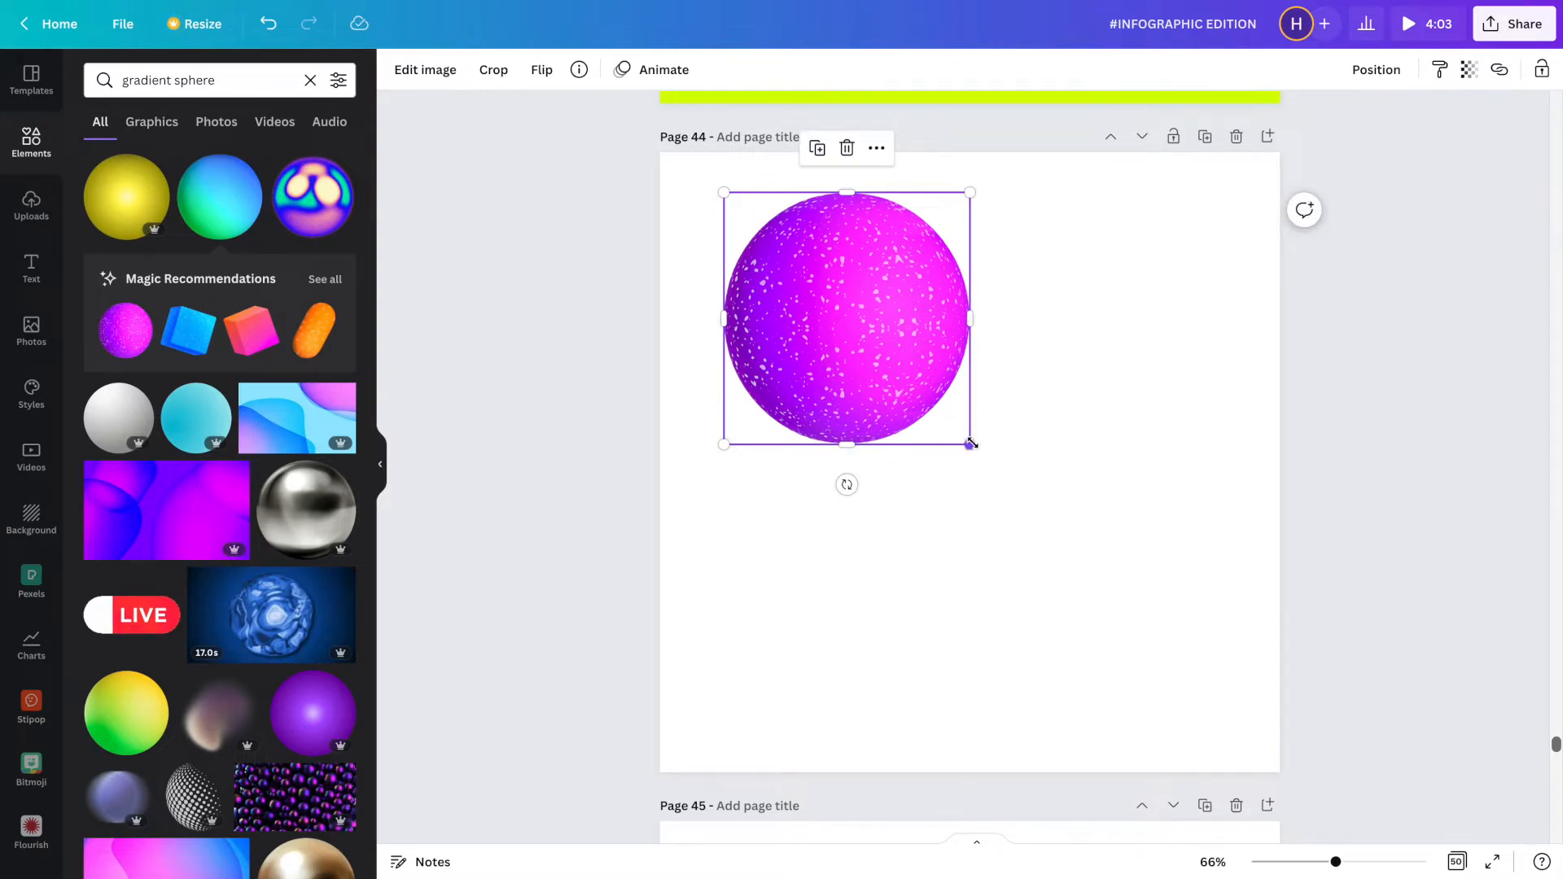
{"action": "left_click_drag", "start_coordinate": [957, 434], "coordinate": [929, 402]}
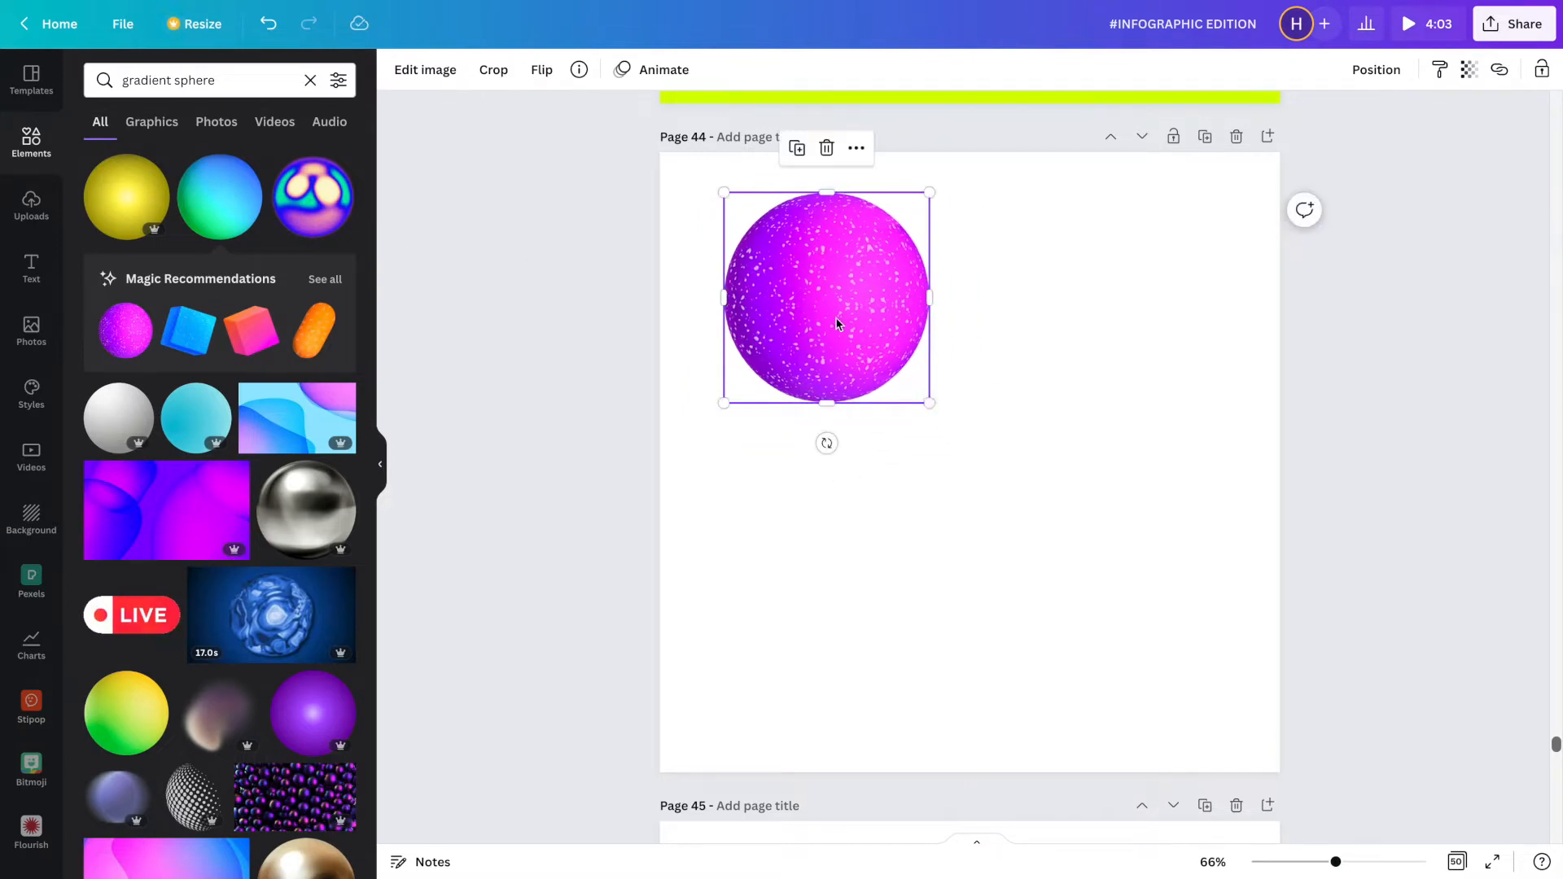
Duplicate the speckled sphere into a two-by-two grid of four spheres, and duplicate page 44.
{"action": "key", "text": "ctrl+d"}
{"action": "left_click_drag", "start_coordinate": [887, 311], "coordinate": [1075, 317]}
{"action": "left_click", "coordinate": [876, 330]}
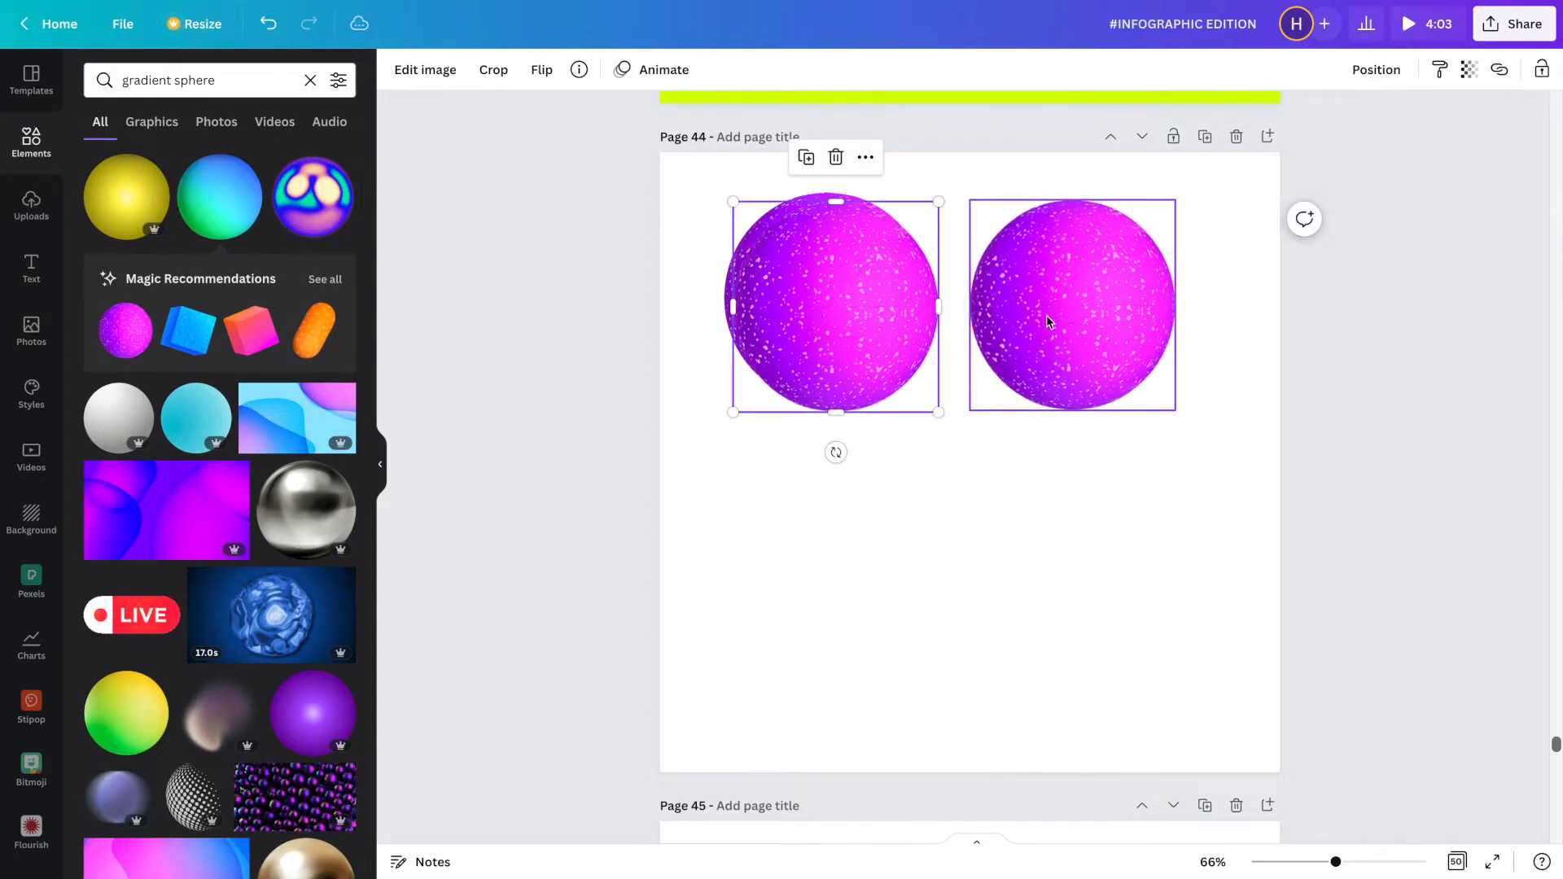
{"action": "key", "text": "ctrl+d"}
{"action": "left_click_drag", "start_coordinate": [872, 345], "coordinate": [864, 563]}
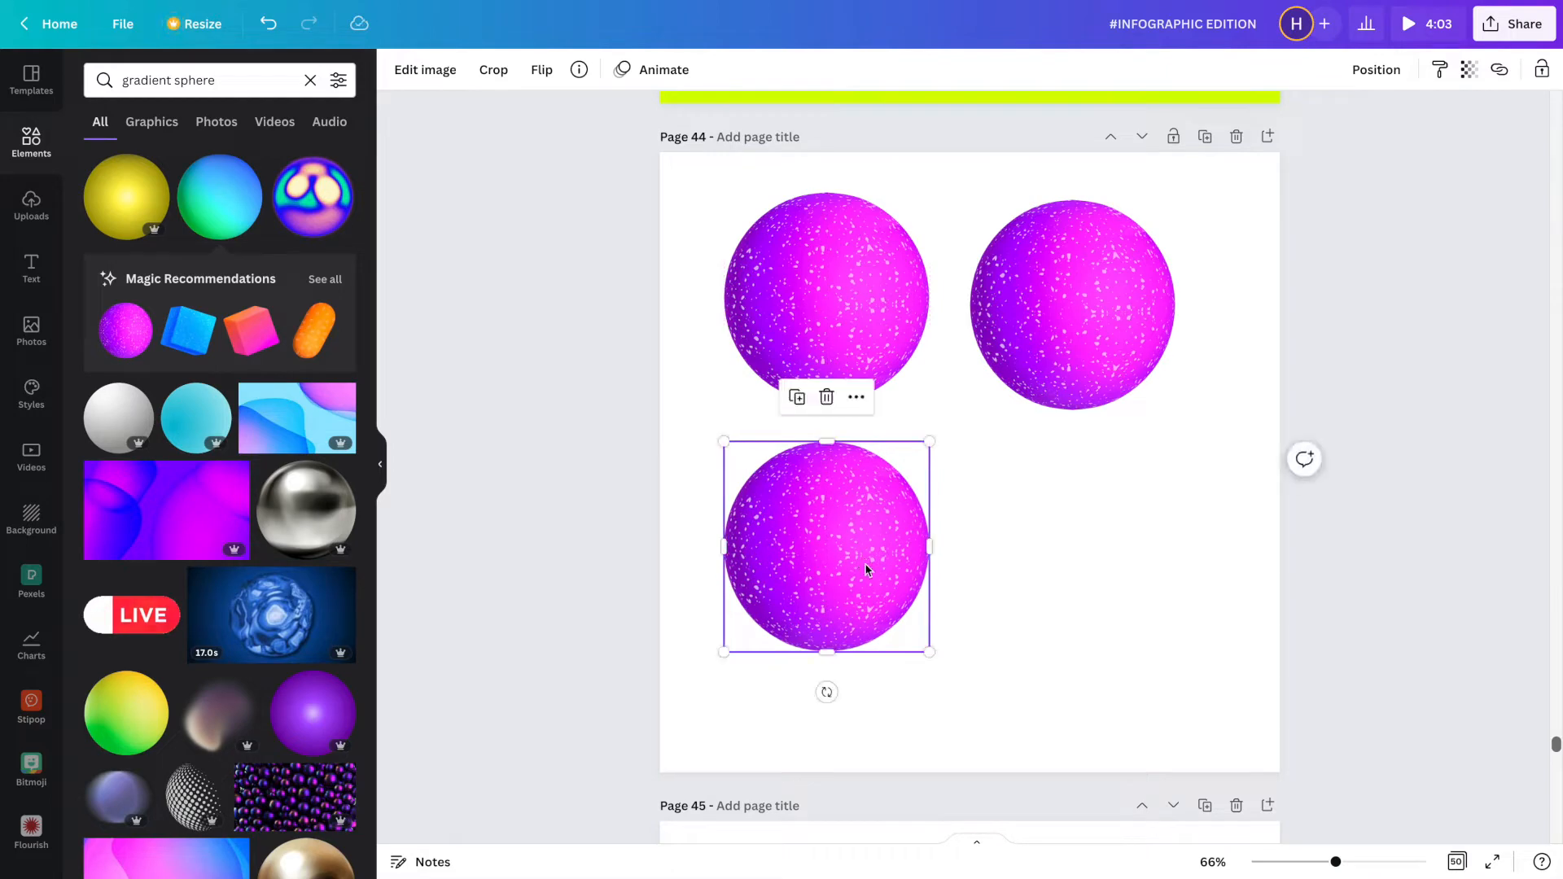
{"action": "left_click", "coordinate": [843, 318]}
{"action": "left_click_drag", "start_coordinate": [1097, 487], "coordinate": [1086, 537]}
{"action": "left_click", "coordinate": [1207, 138]}
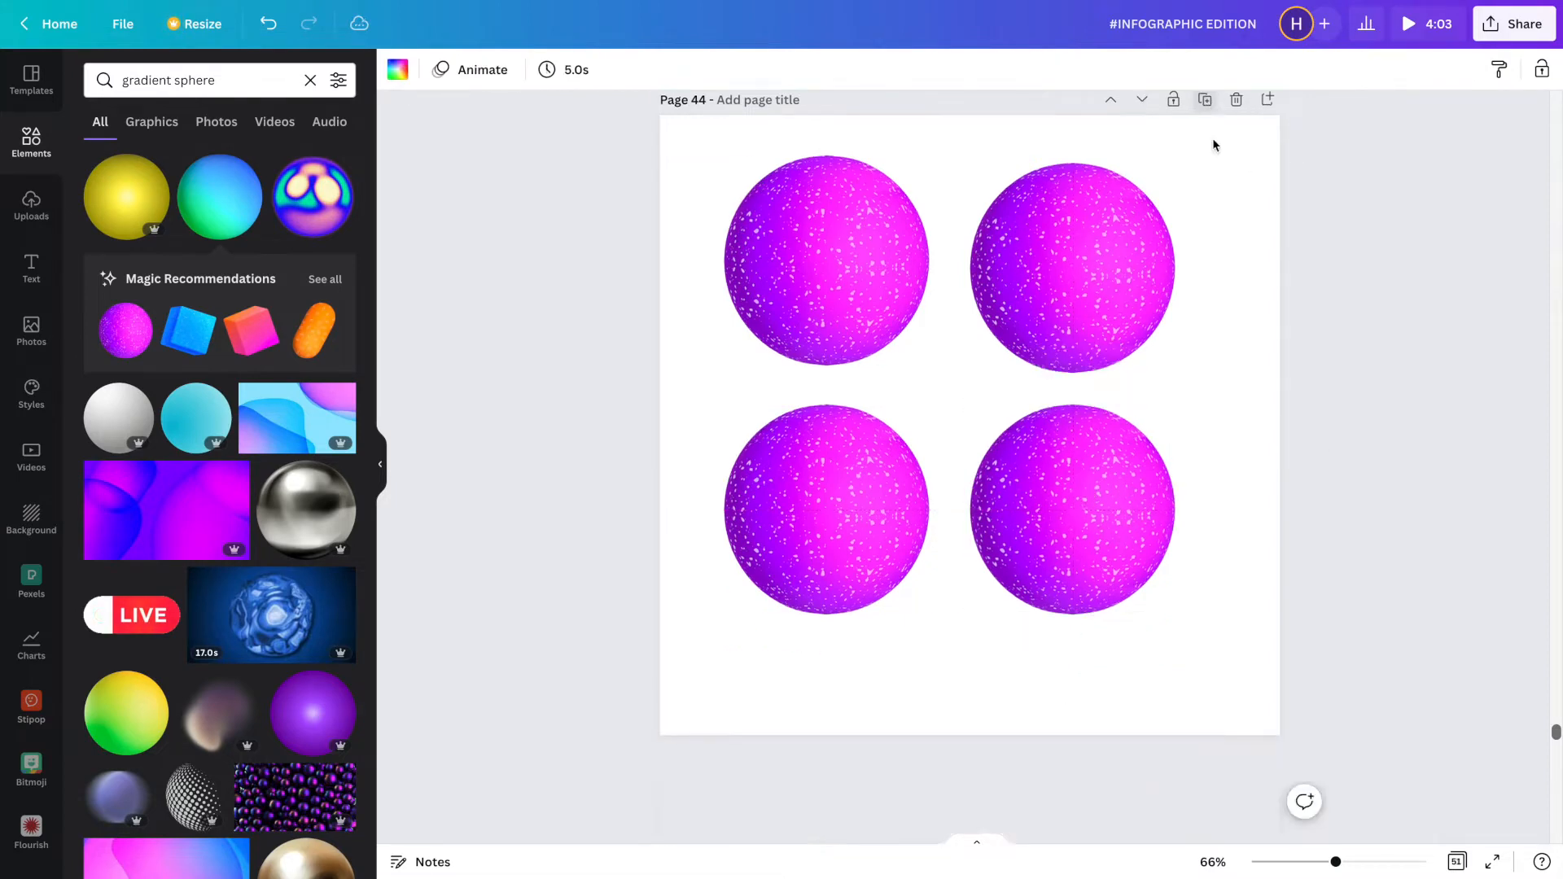
Search the elements for "angry face" and fit the scowling black-and-white face onto page 44's upper-left sphere.
{"action": "scroll", "coordinate": [1109, 302], "scroll_direction": "up", "scroll_amount": 5}
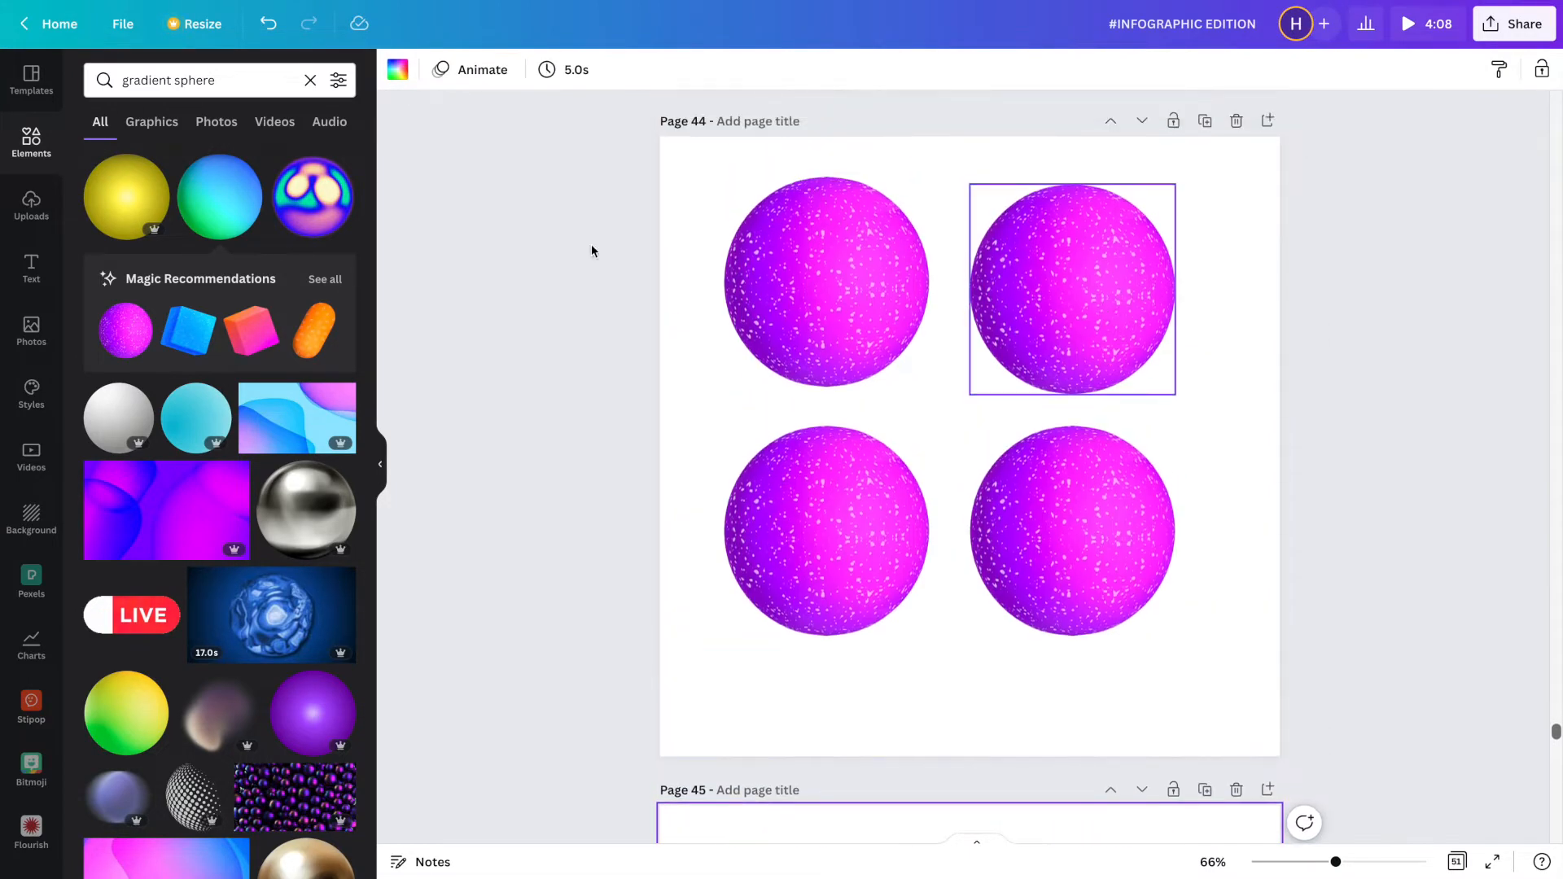
{"action": "left_click", "coordinate": [36, 150]}
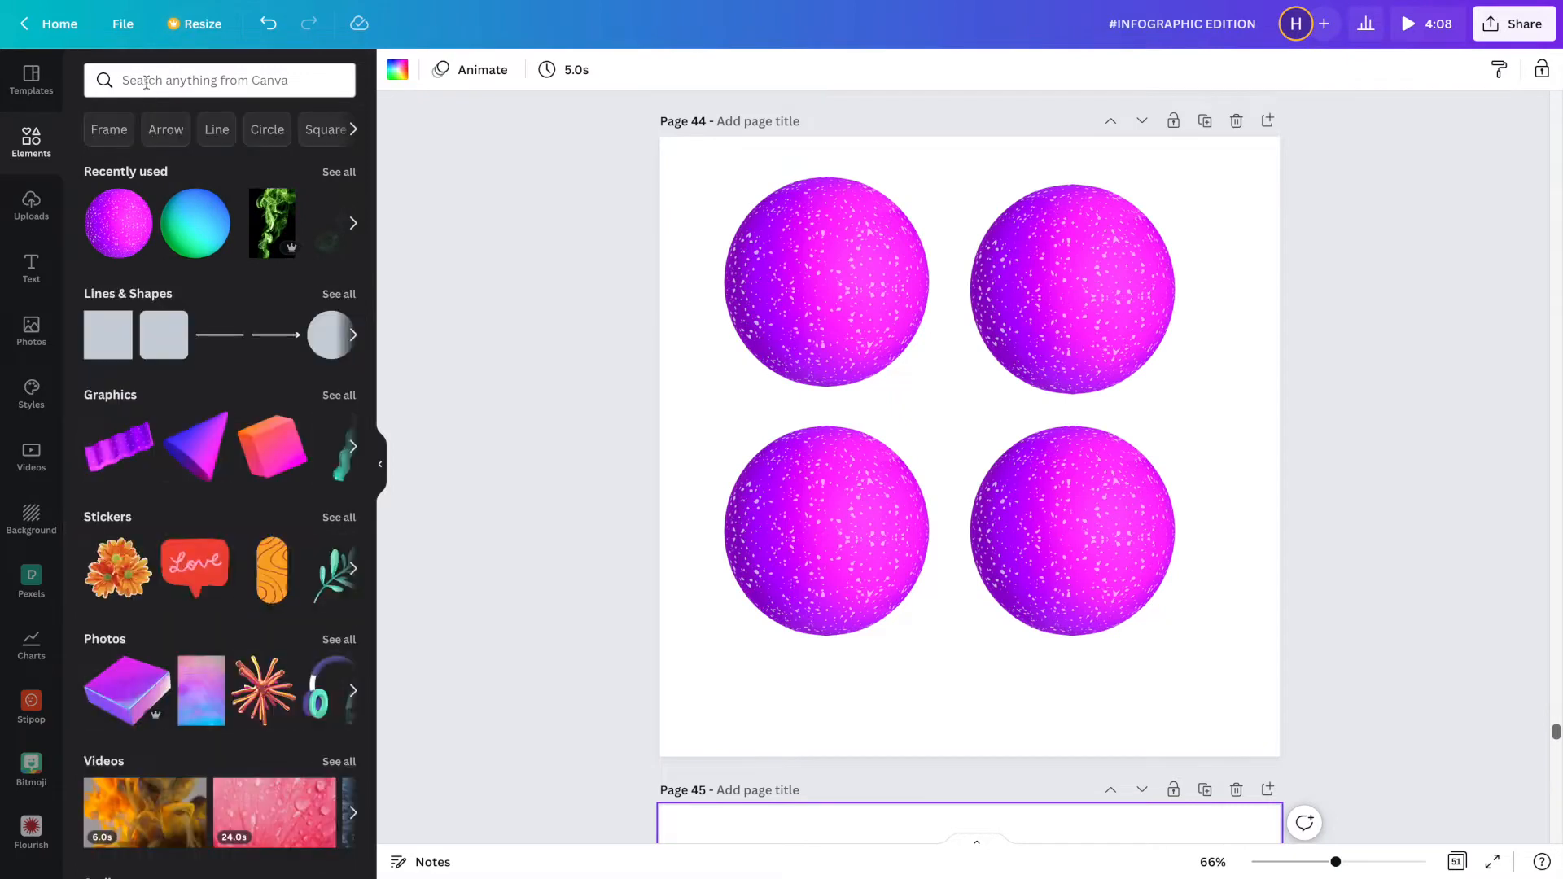
{"action": "left_click", "coordinate": [203, 80]}
{"action": "type", "text": "angry face"}
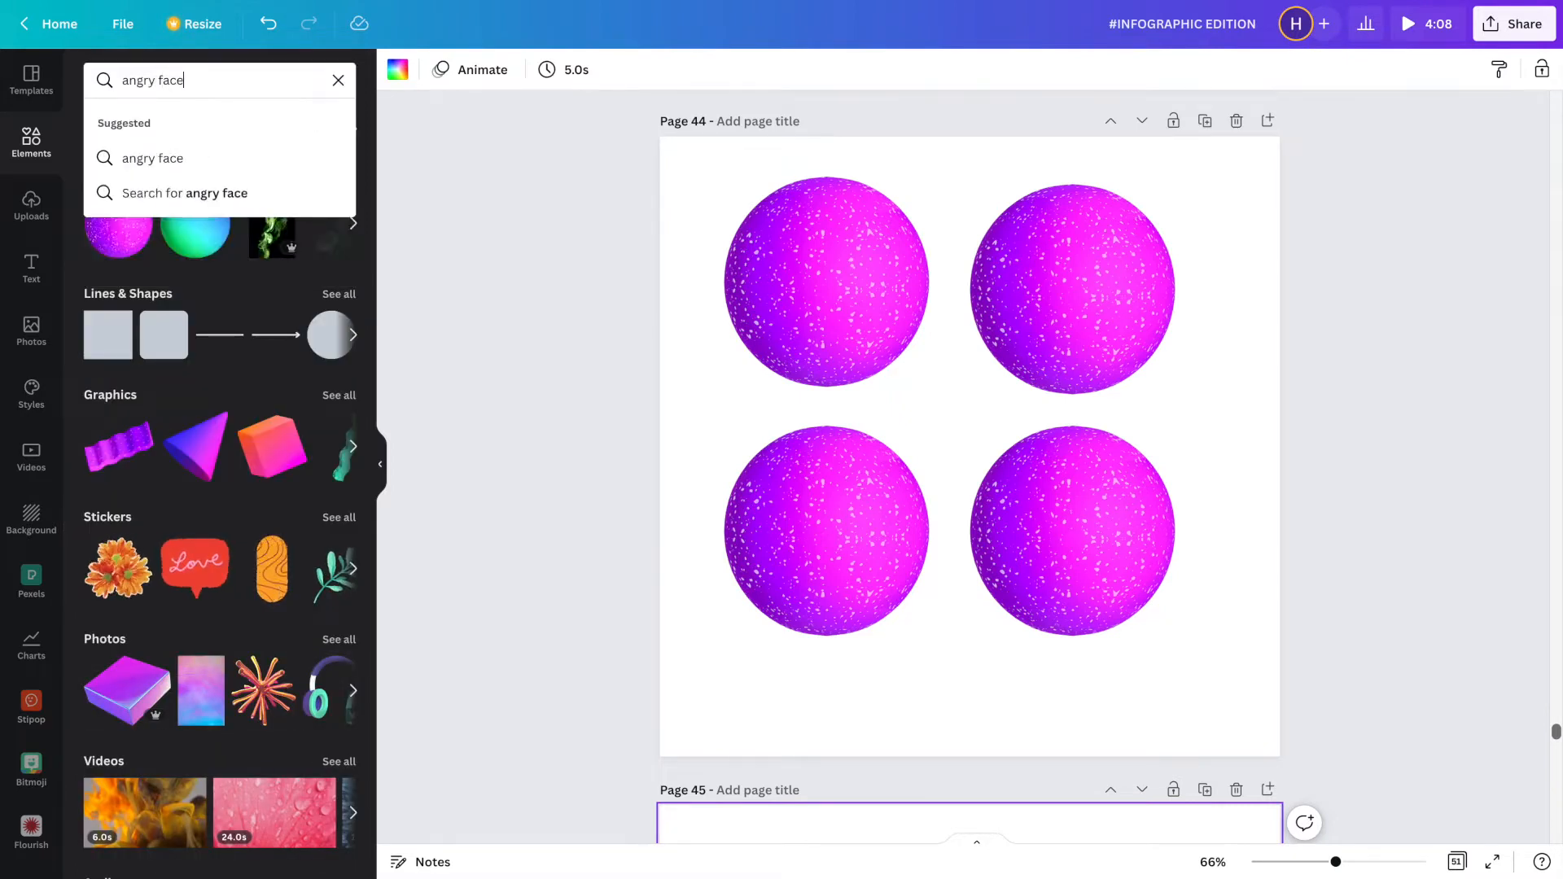
{"action": "key", "text": "Return"}
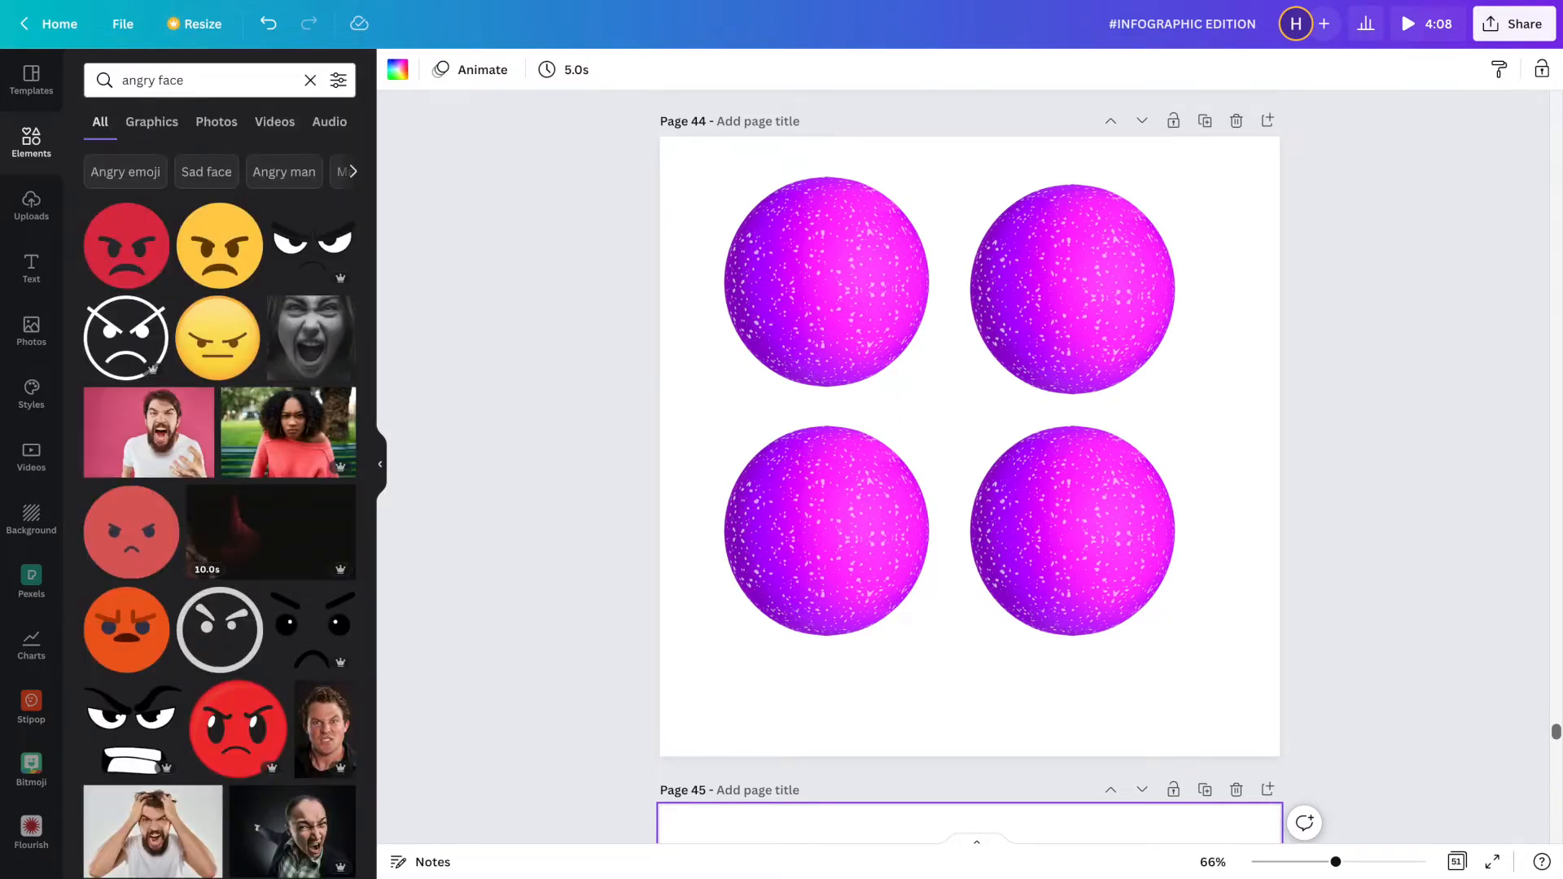
{"action": "left_click", "coordinate": [301, 248]}
{"action": "left_click_drag", "start_coordinate": [1015, 418], "coordinate": [892, 268]}
{"action": "left_click_drag", "start_coordinate": [969, 367], "coordinate": [902, 328]}
{"action": "left_click_drag", "start_coordinate": [843, 281], "coordinate": [857, 285]}
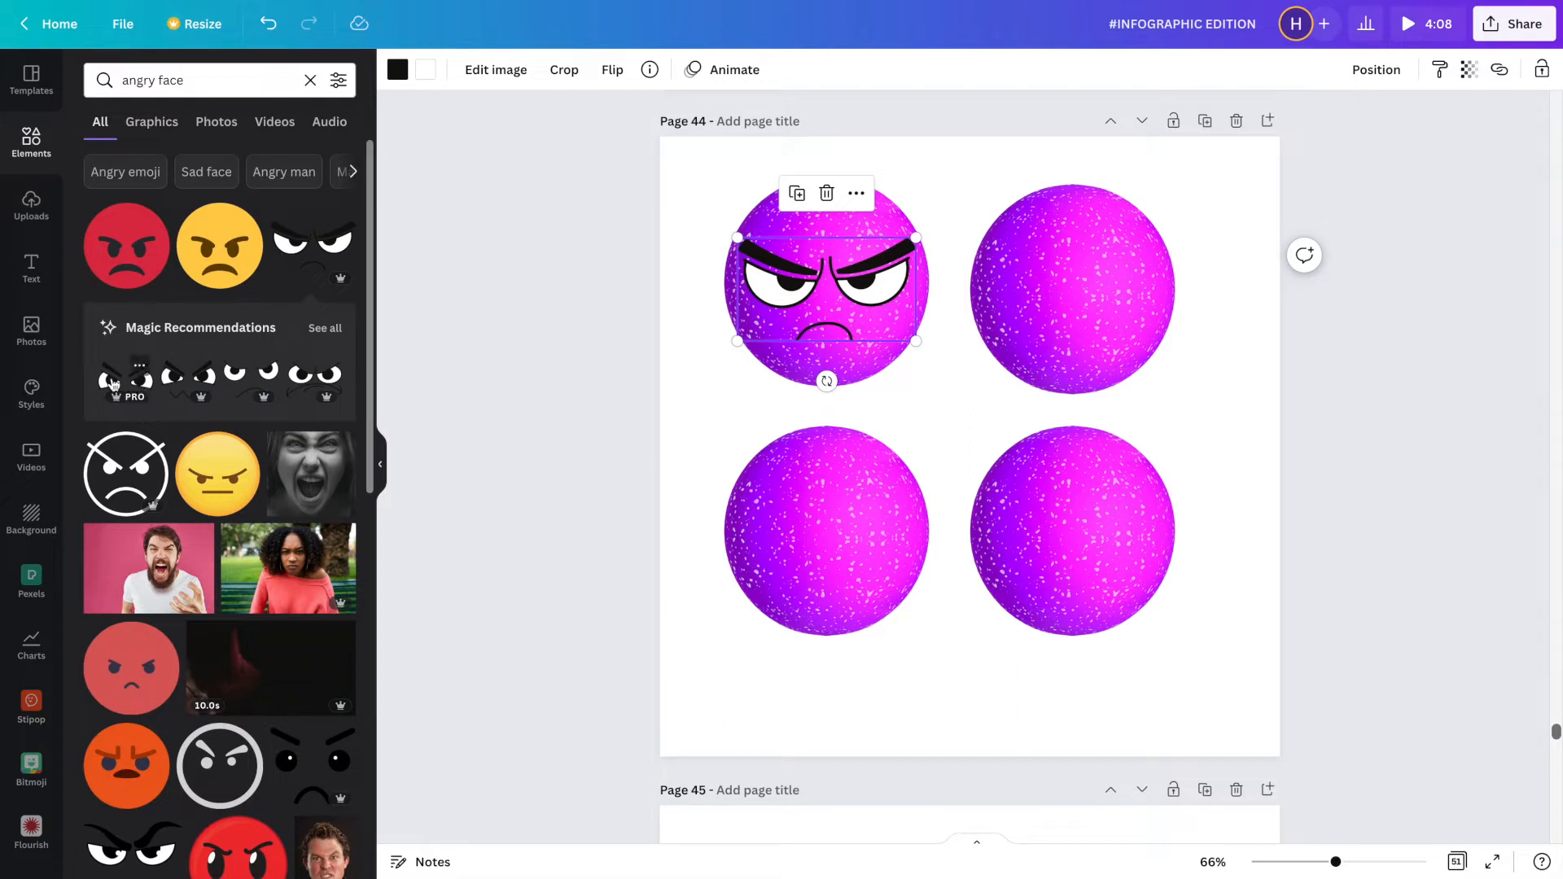
Search for "grin face" and fit the tilted, toothy grinning face onto the upper-right sphere.
{"action": "double_click", "coordinate": [124, 81]}
{"action": "type", "text": "grin"}
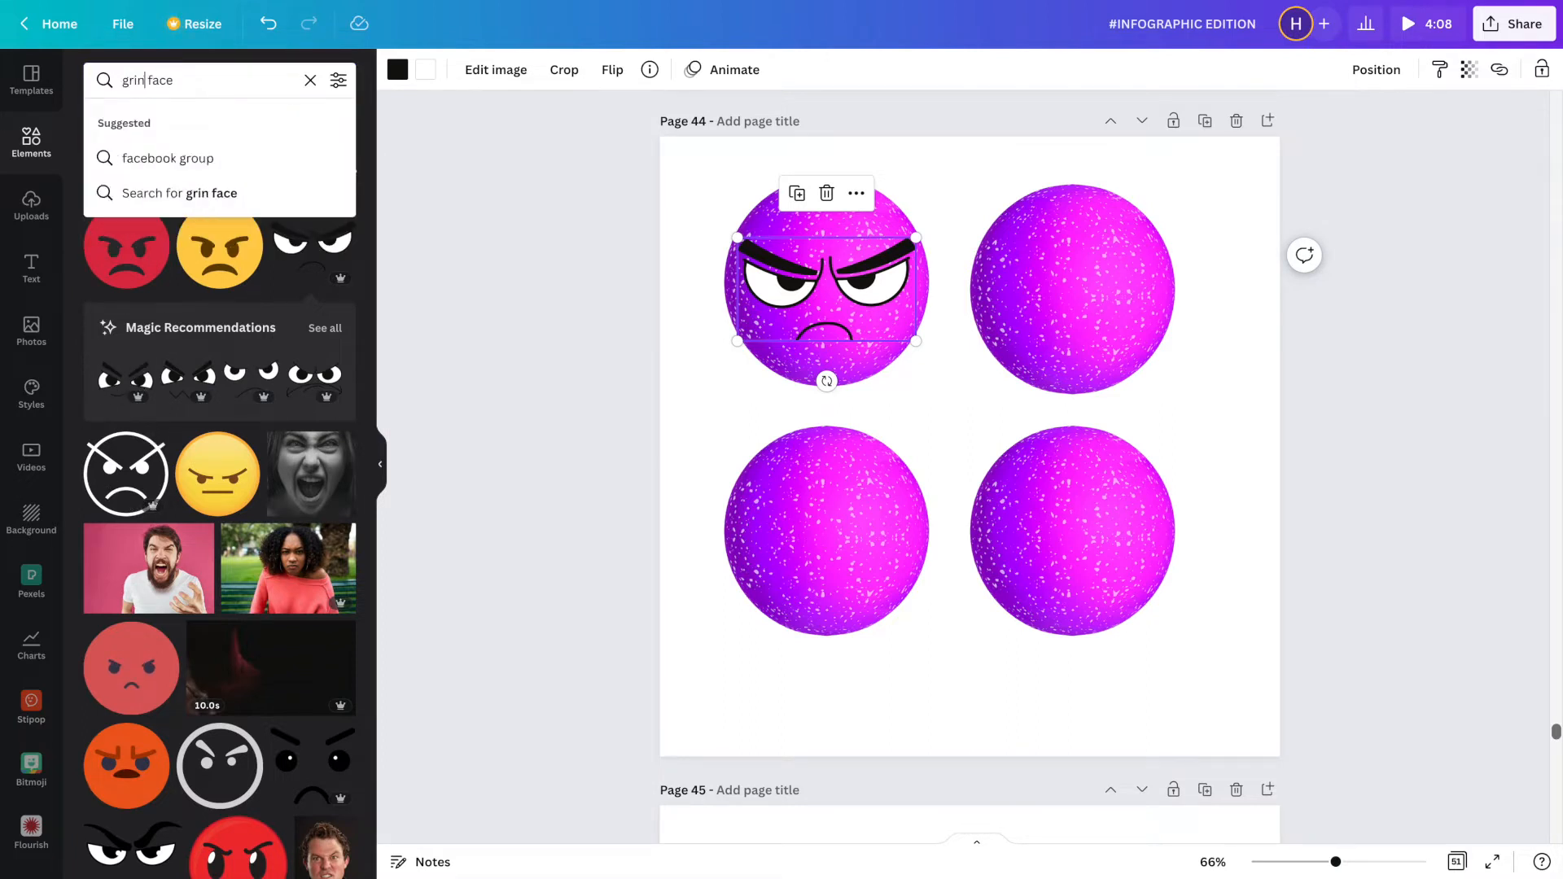
{"action": "key", "text": "Return"}
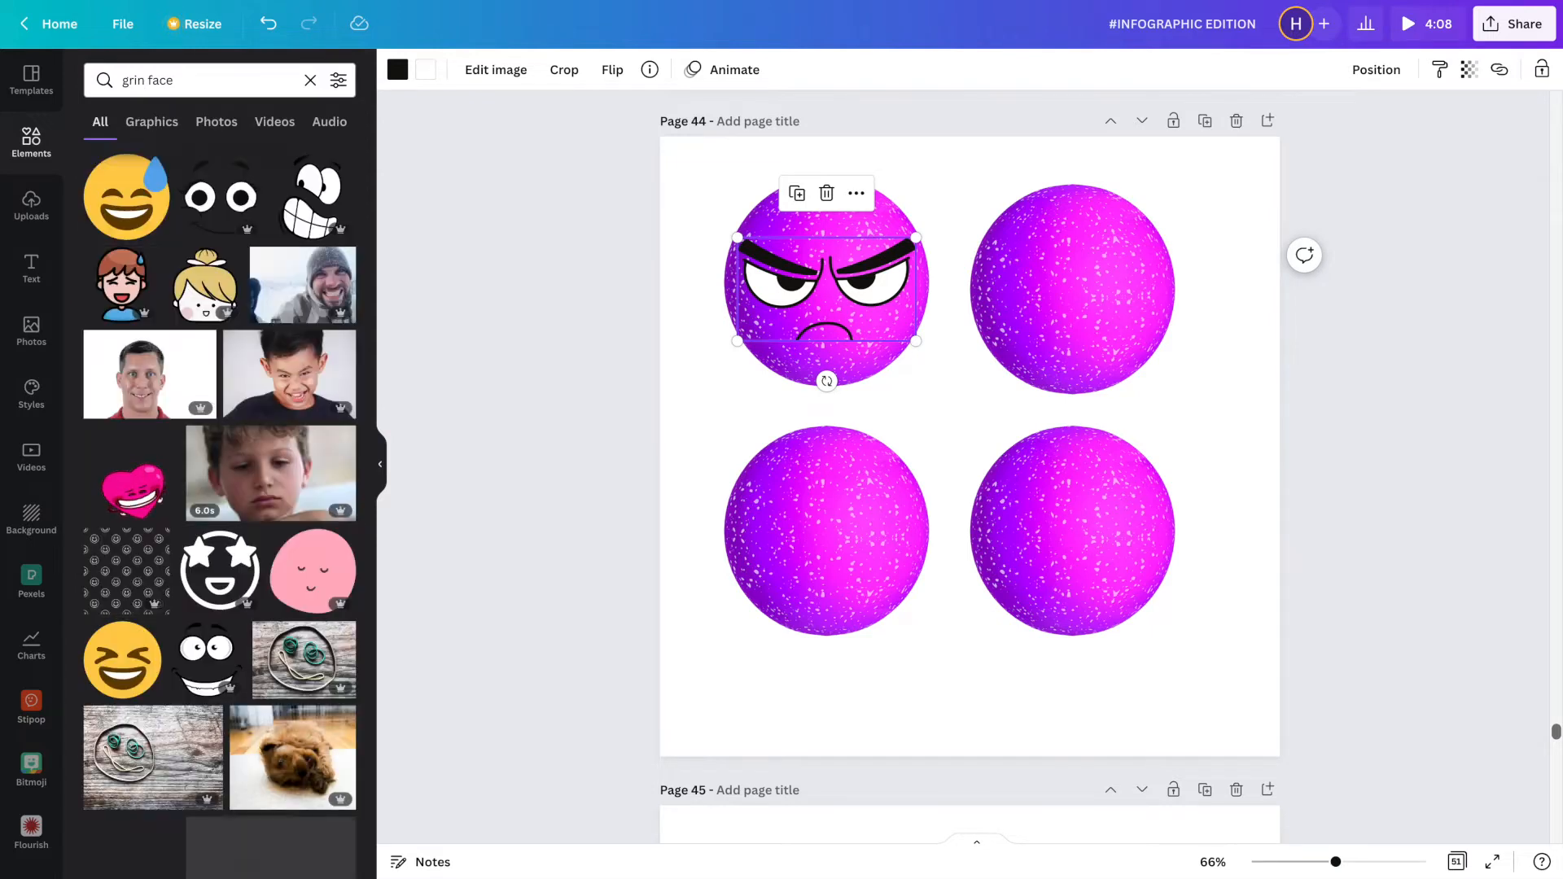
{"action": "left_click", "coordinate": [314, 189]}
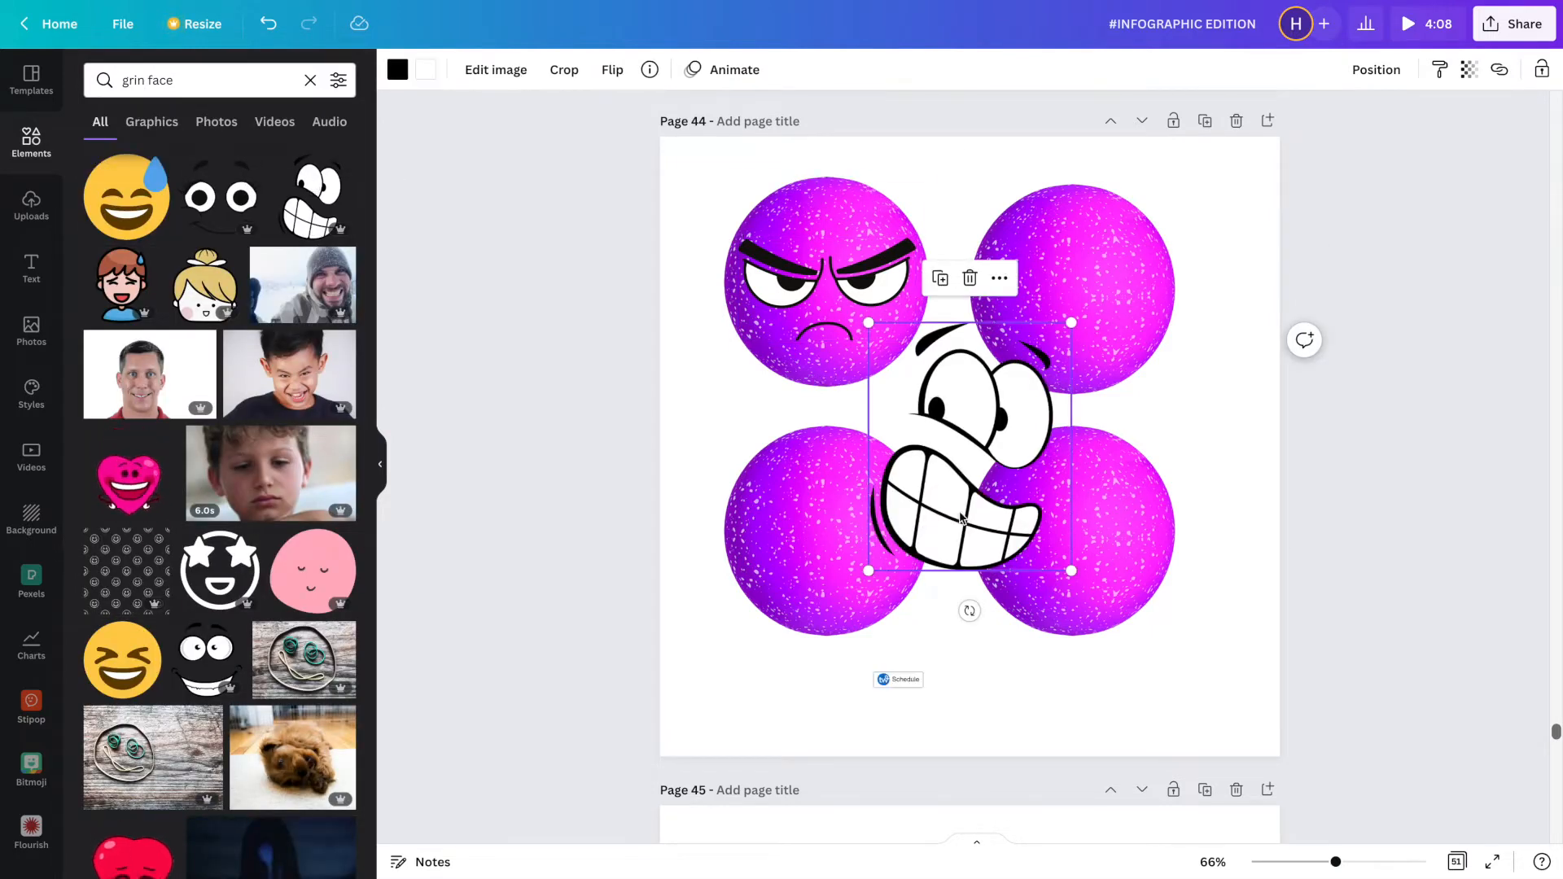
{"action": "left_click_drag", "start_coordinate": [999, 483], "coordinate": [1099, 377]}
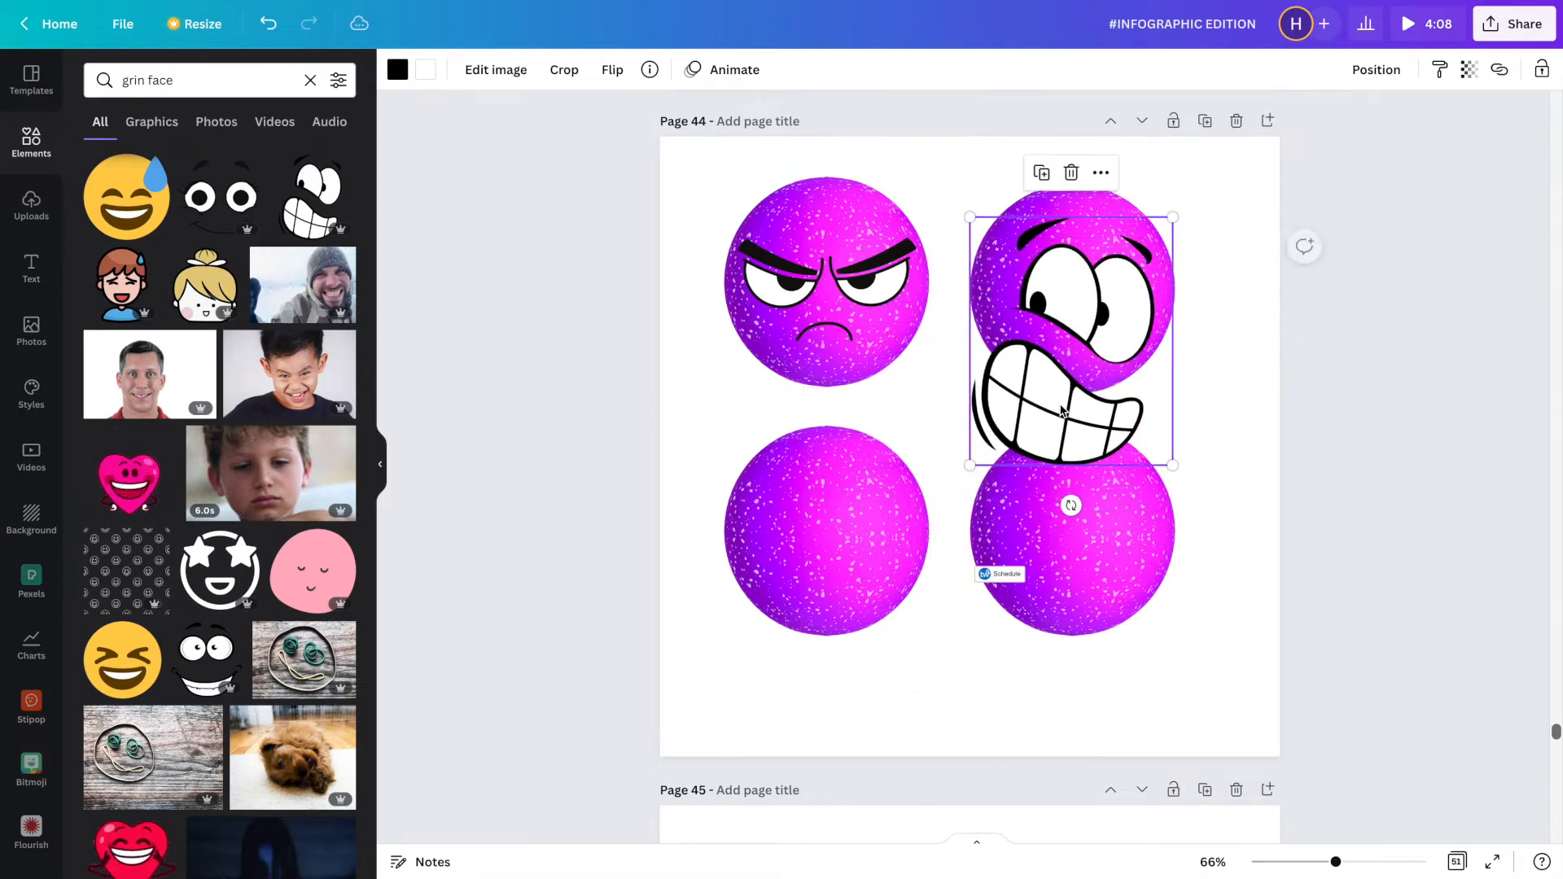
{"action": "left_click_drag", "start_coordinate": [1173, 464], "coordinate": [1094, 322]}
{"action": "left_click_drag", "start_coordinate": [1131, 218], "coordinate": [1141, 199]}
{"action": "left_click_drag", "start_coordinate": [1106, 284], "coordinate": [1110, 288]}
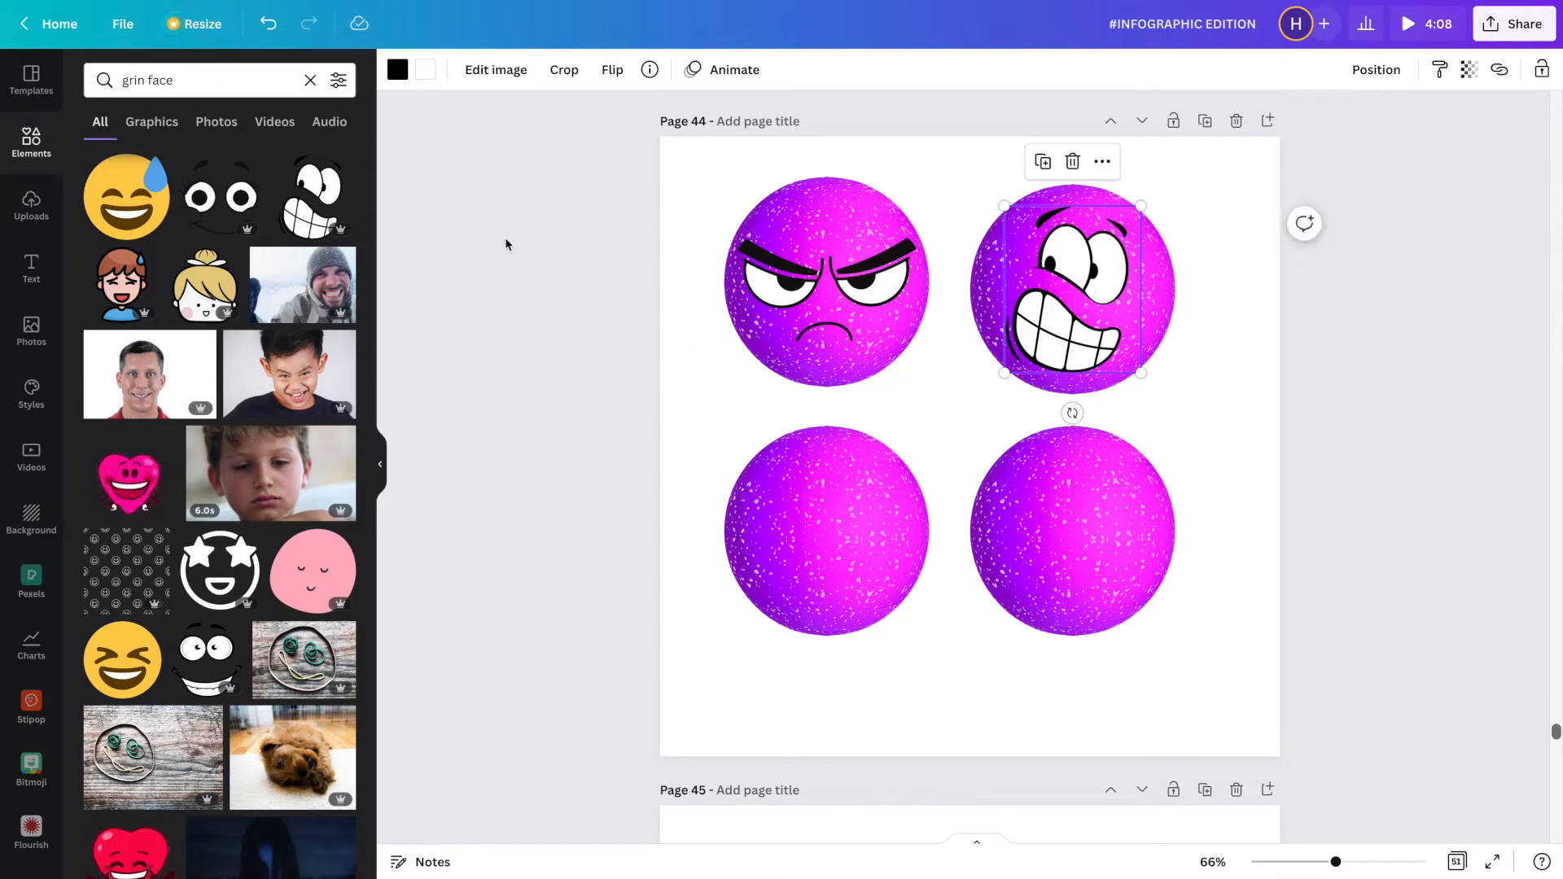
Add the wide-eyed smiling face with eyelashes and scale it to fit the lower-left sphere.
{"action": "left_click", "coordinate": [218, 198]}
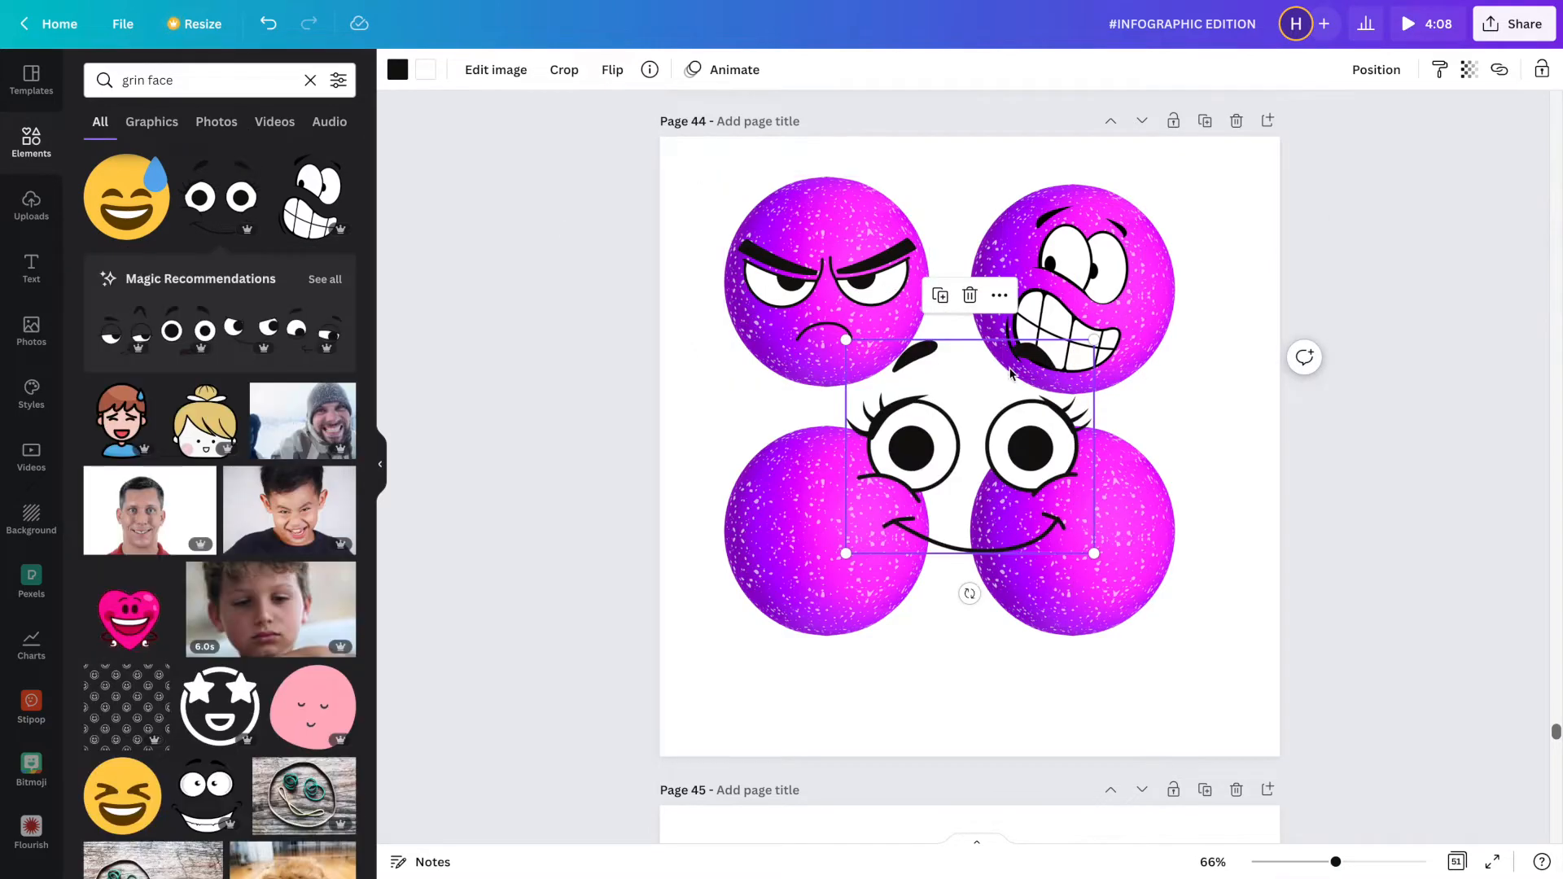
{"action": "left_click_drag", "start_coordinate": [1033, 431], "coordinate": [896, 507]}
{"action": "left_click_drag", "start_coordinate": [957, 630], "coordinate": [881, 565]}
{"action": "left_click_drag", "start_coordinate": [843, 503], "coordinate": [864, 541]}
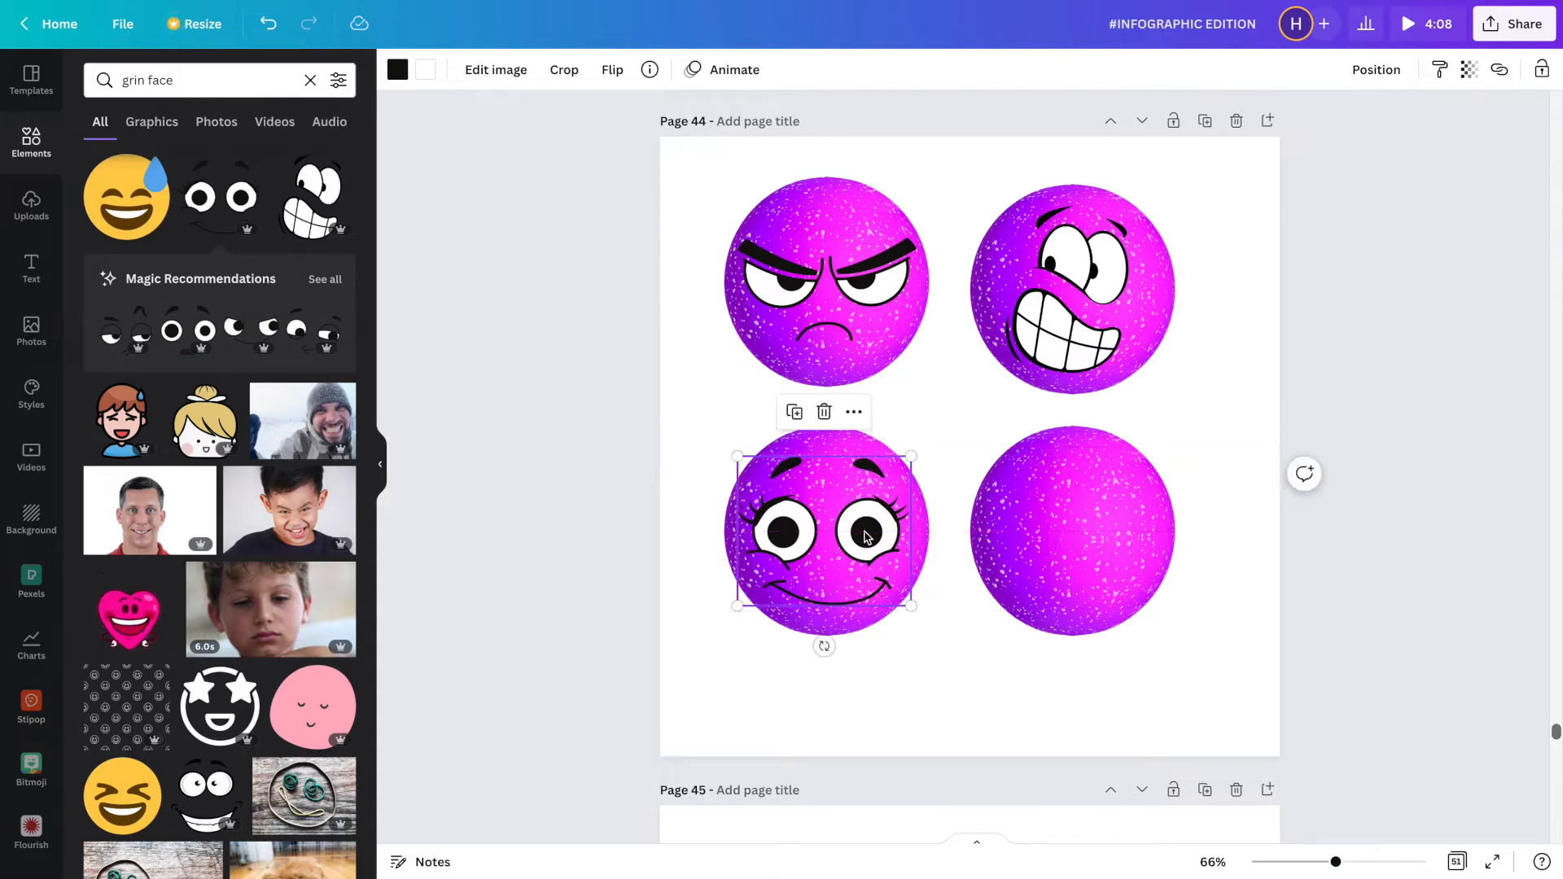
Search the elements for "surprise face".
{"action": "left_click", "coordinate": [765, 661]}
{"action": "double_click", "coordinate": [133, 80]}
{"action": "type", "text": "s"}
{"action": "type", "text": "urpr"}
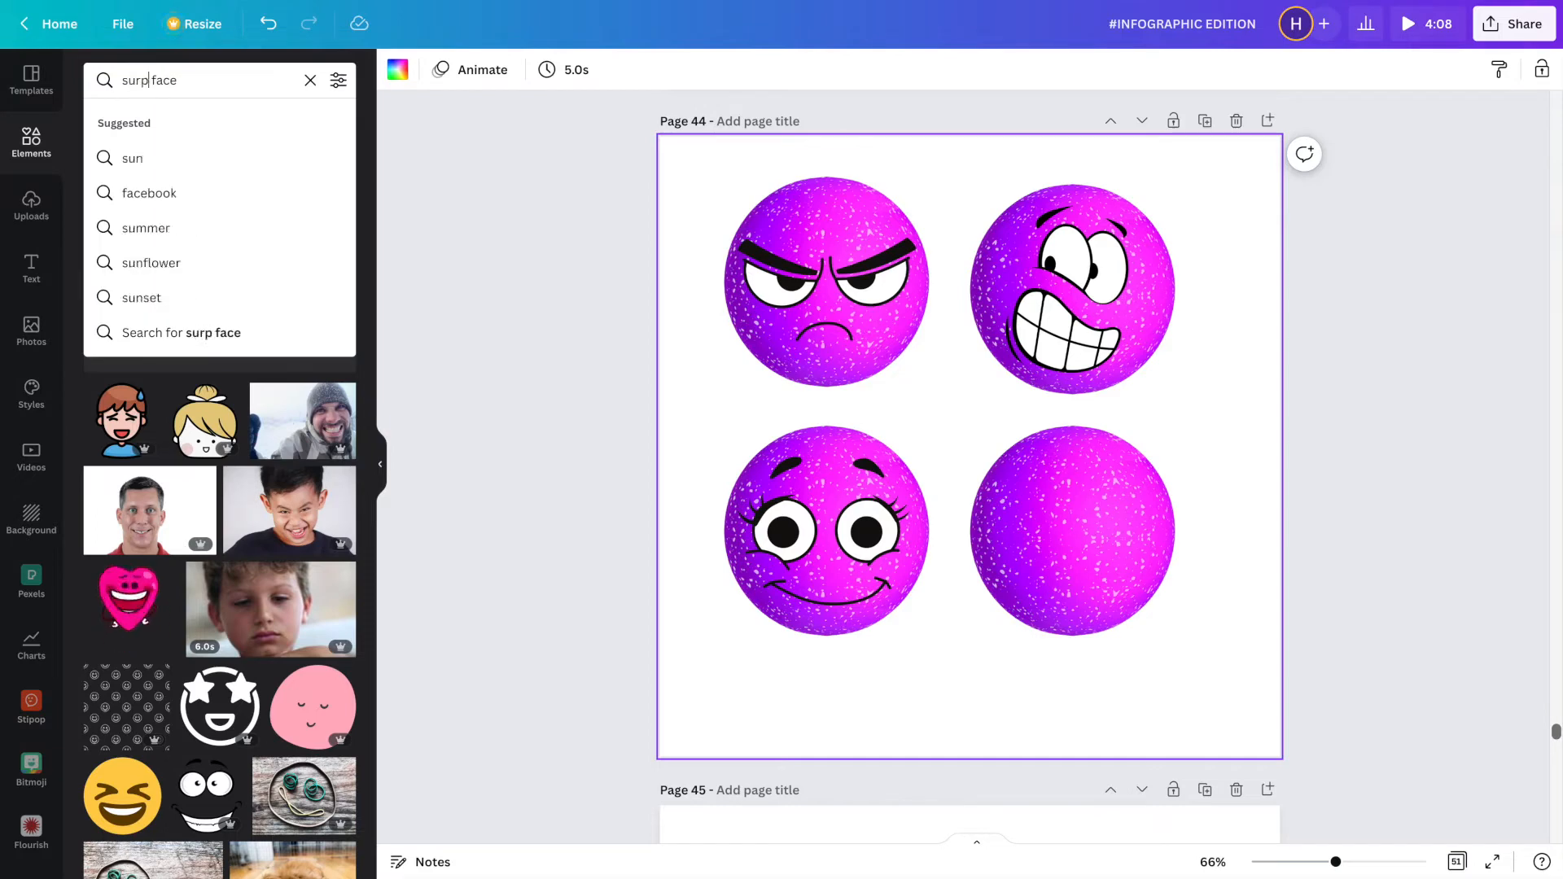
{"action": "type", "text": "ise"}
{"action": "key", "text": "Return"}
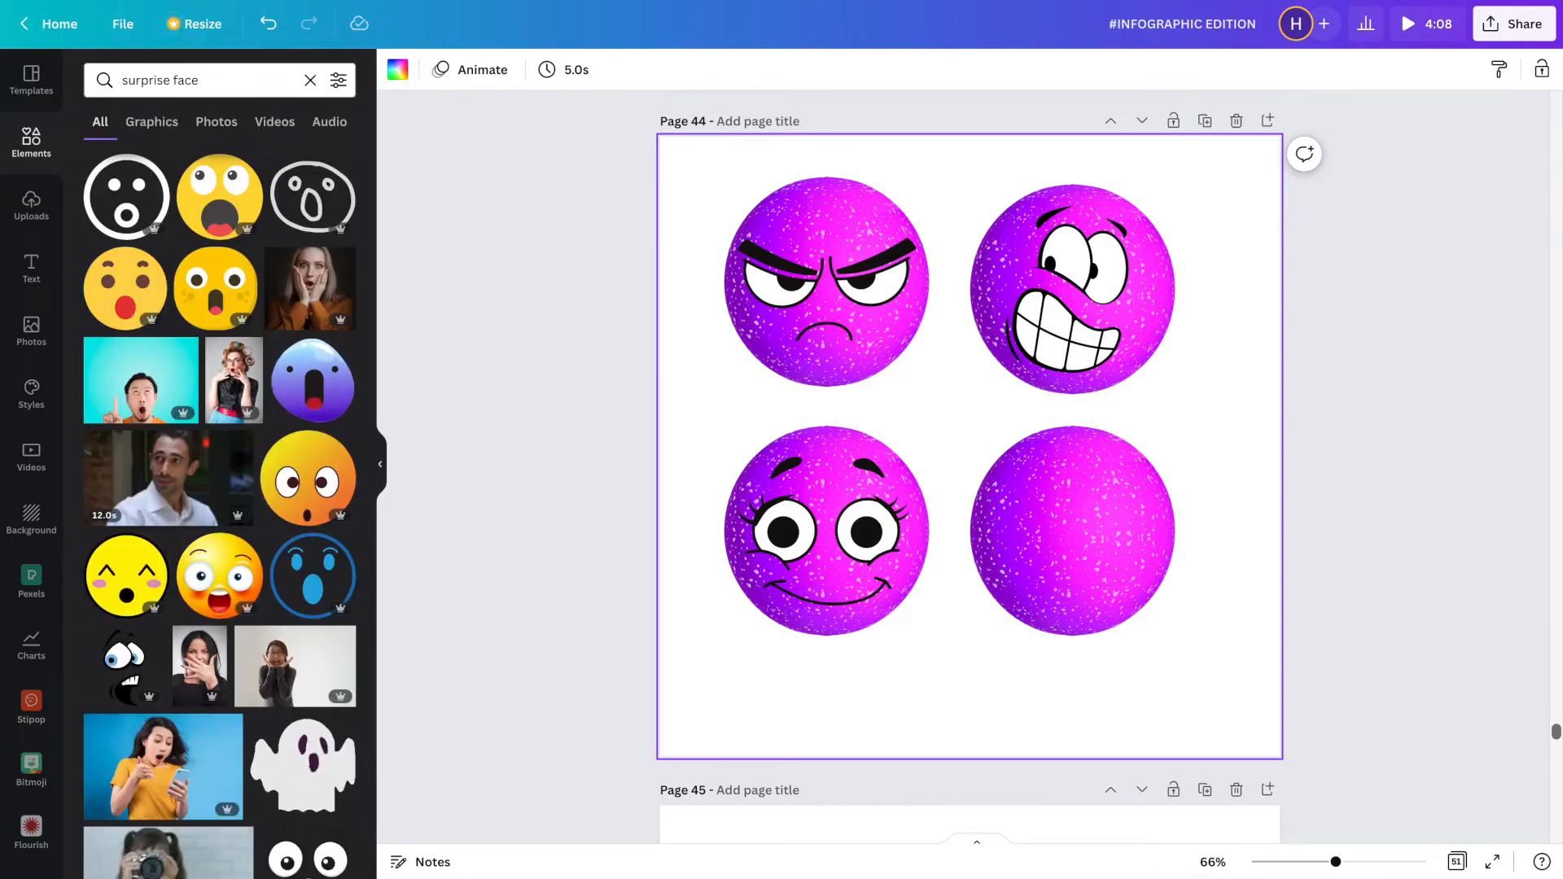
Add the frightened blue-eyed face with the open mouth and scale it to fit the lower-right sphere.
{"action": "left_click", "coordinate": [121, 661]}
{"action": "left_click_drag", "start_coordinate": [990, 424], "coordinate": [1100, 514]}
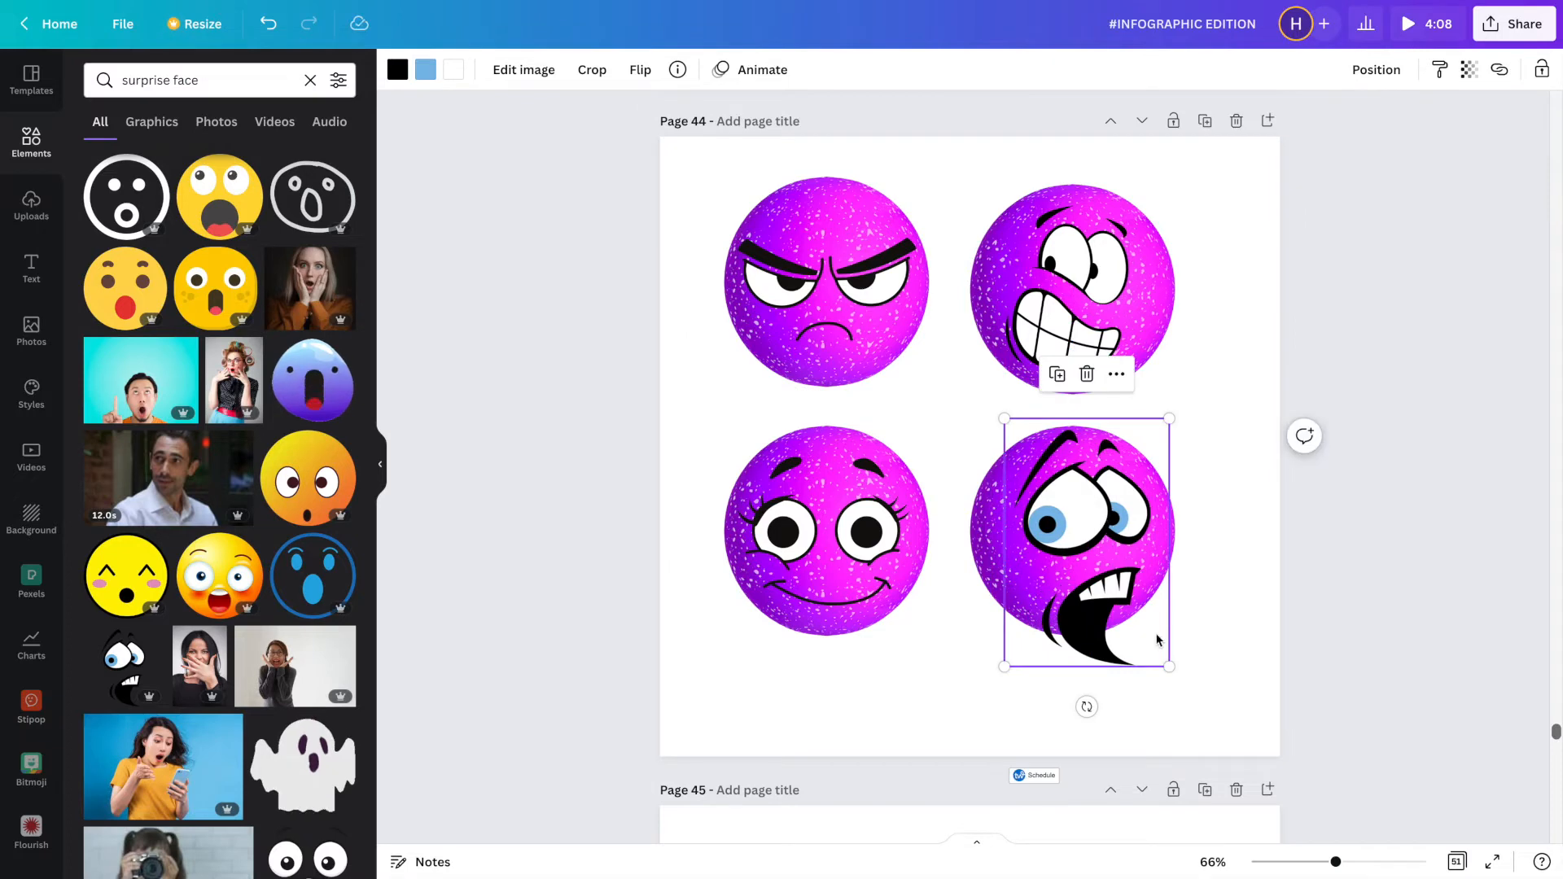
{"action": "left_click_drag", "start_coordinate": [1167, 667], "coordinate": [1141, 623]}
{"action": "left_click_drag", "start_coordinate": [1096, 539], "coordinate": [1098, 539]}
{"action": "left_click_drag", "start_coordinate": [1139, 624], "coordinate": [1134, 618]}
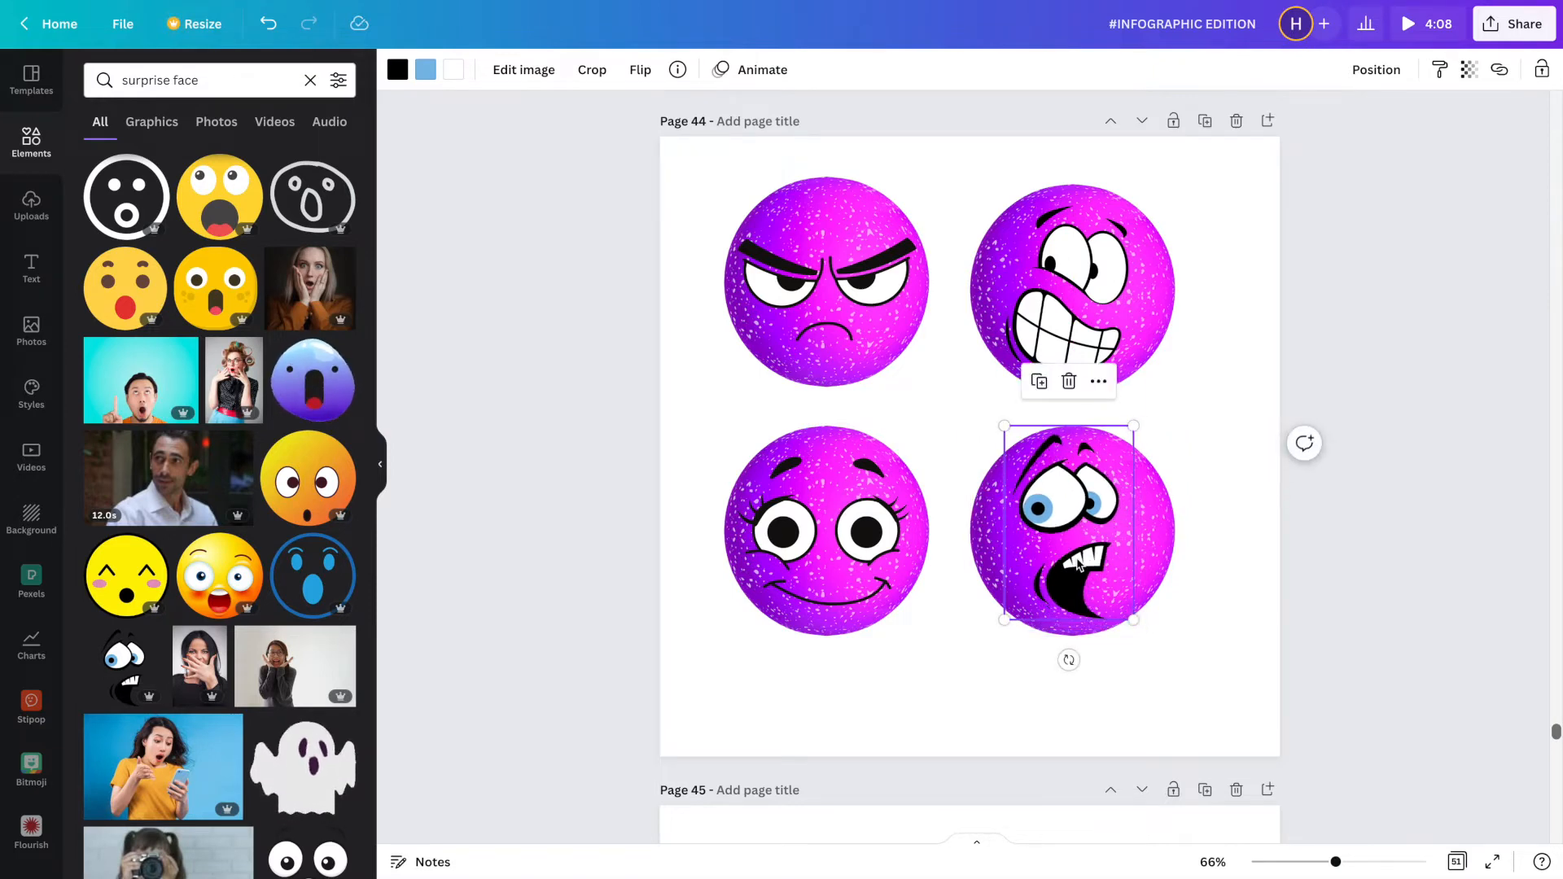
{"action": "left_click_drag", "start_coordinate": [1079, 564], "coordinate": [1083, 566]}
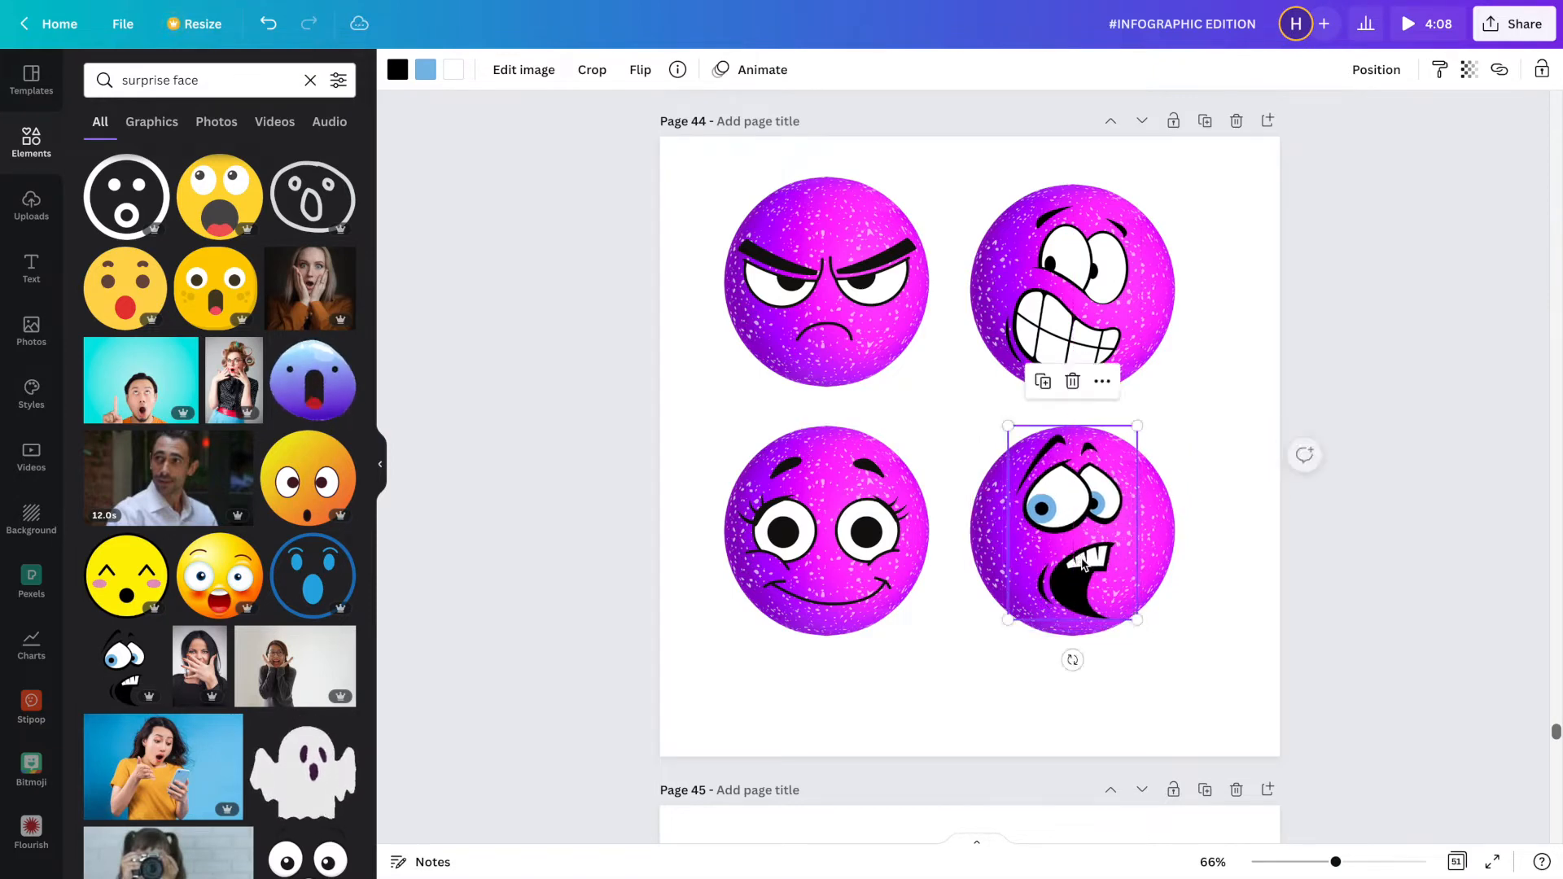
{"action": "left_click_drag", "start_coordinate": [1144, 617], "coordinate": [1147, 618]}
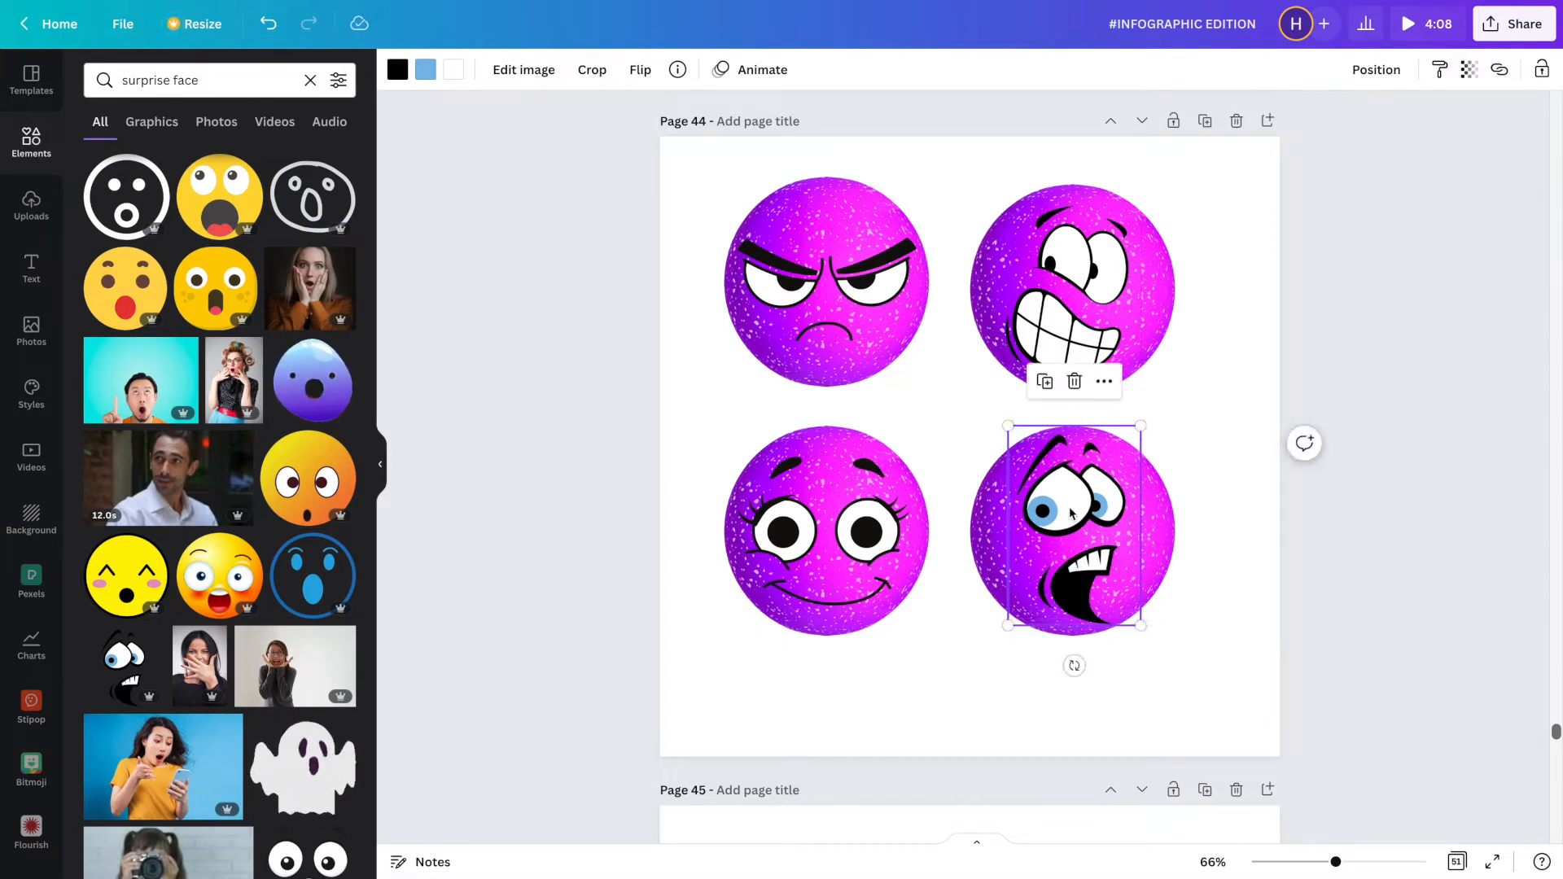
{"action": "left_click_drag", "start_coordinate": [1008, 426], "coordinate": [1004, 420]}
{"action": "left_click", "coordinate": [1241, 482]}
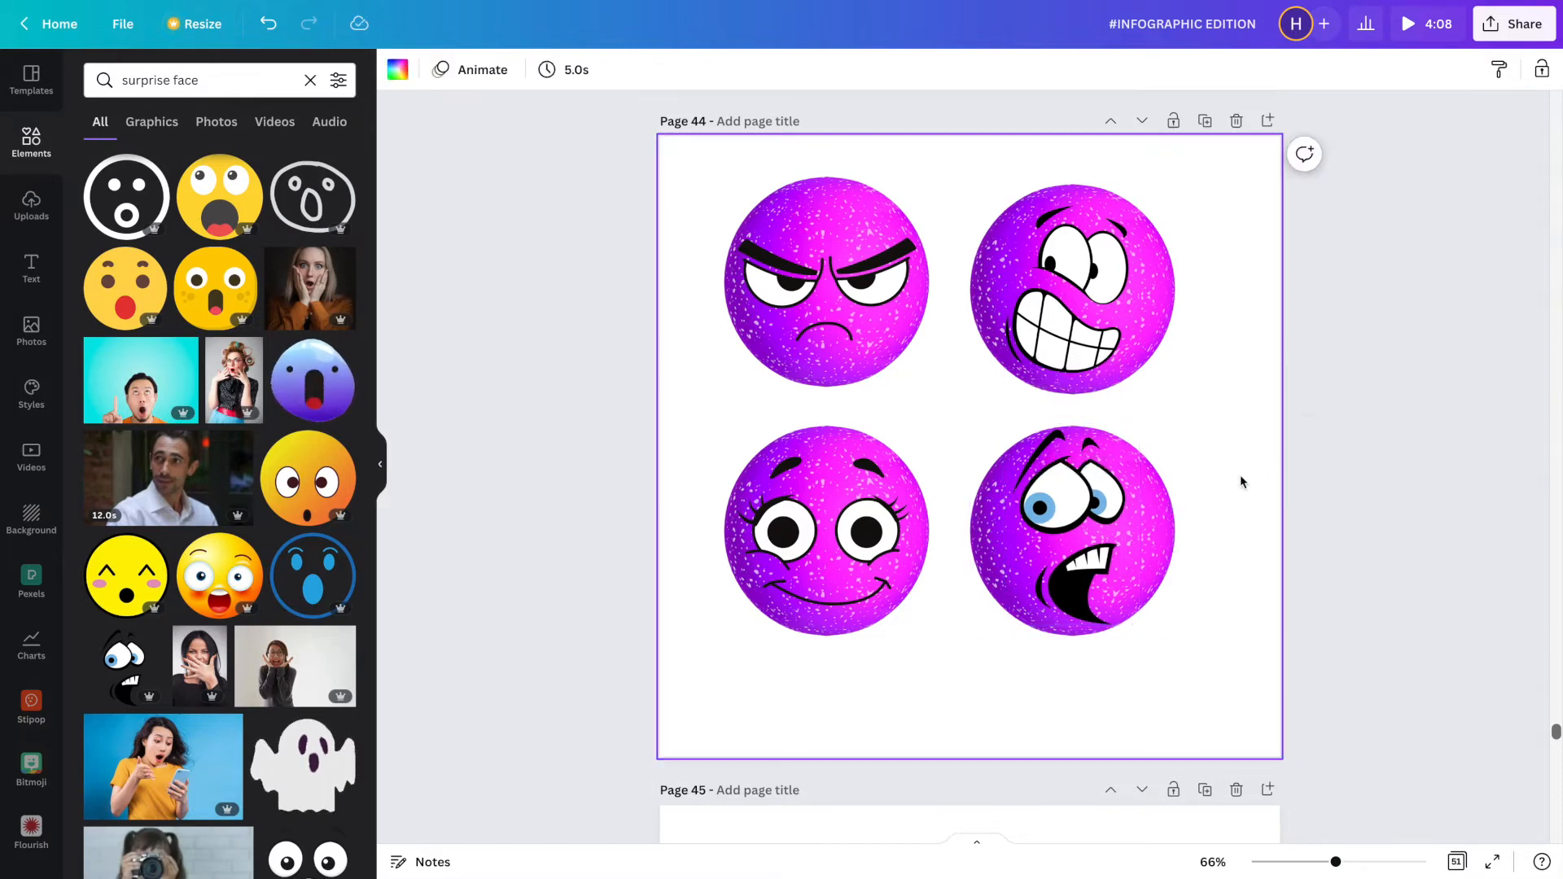
Search the elements for "kawaii face".
{"action": "scroll", "coordinate": [1214, 569], "scroll_direction": "down", "scroll_amount": 4}
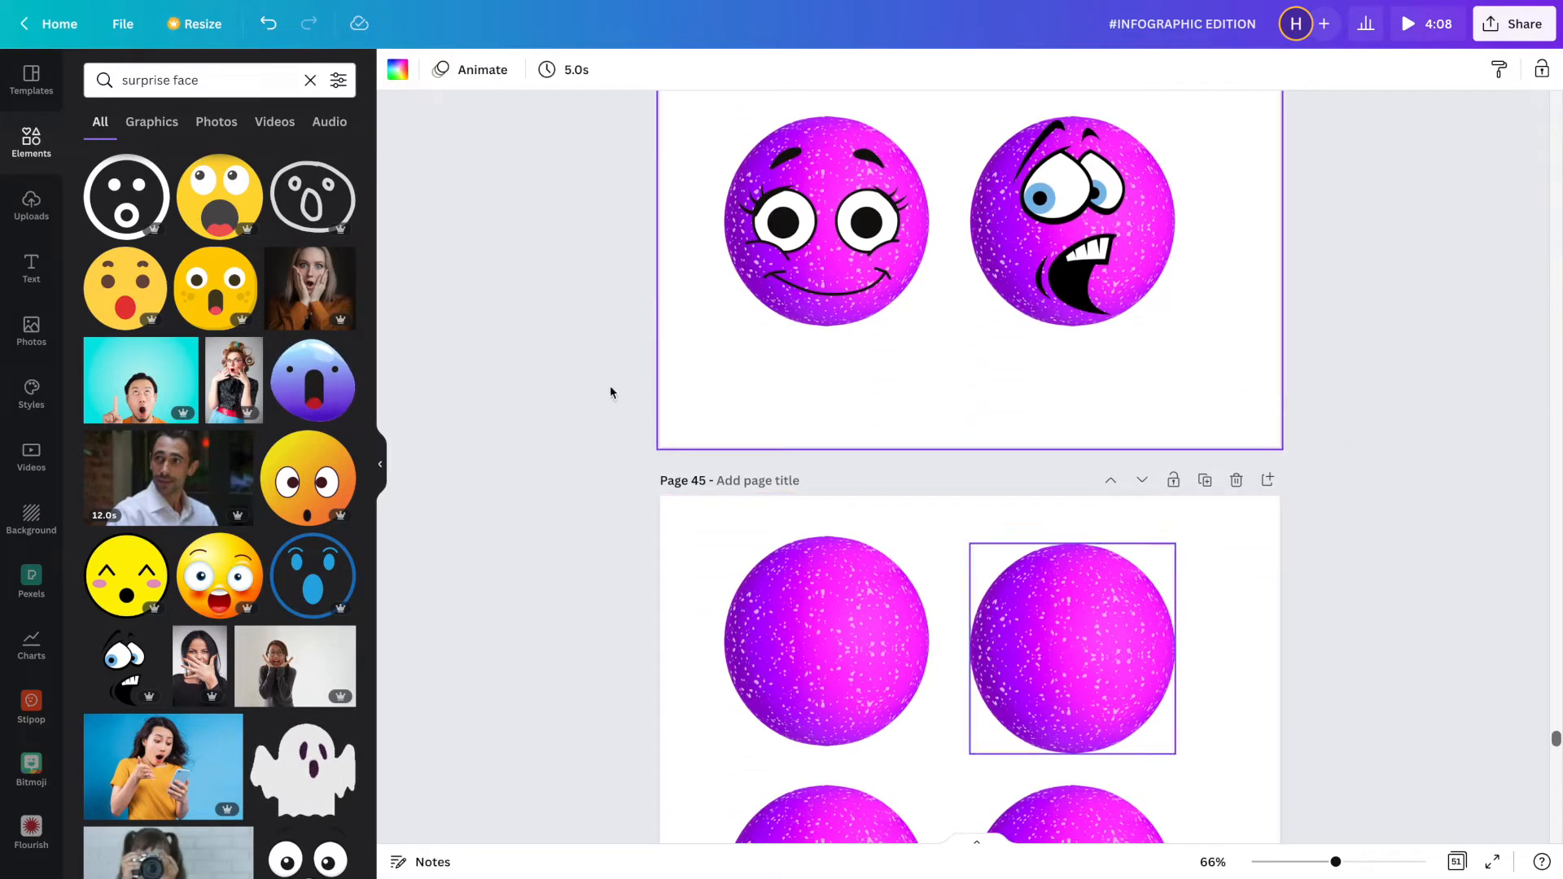
{"action": "double_click", "coordinate": [134, 79]}
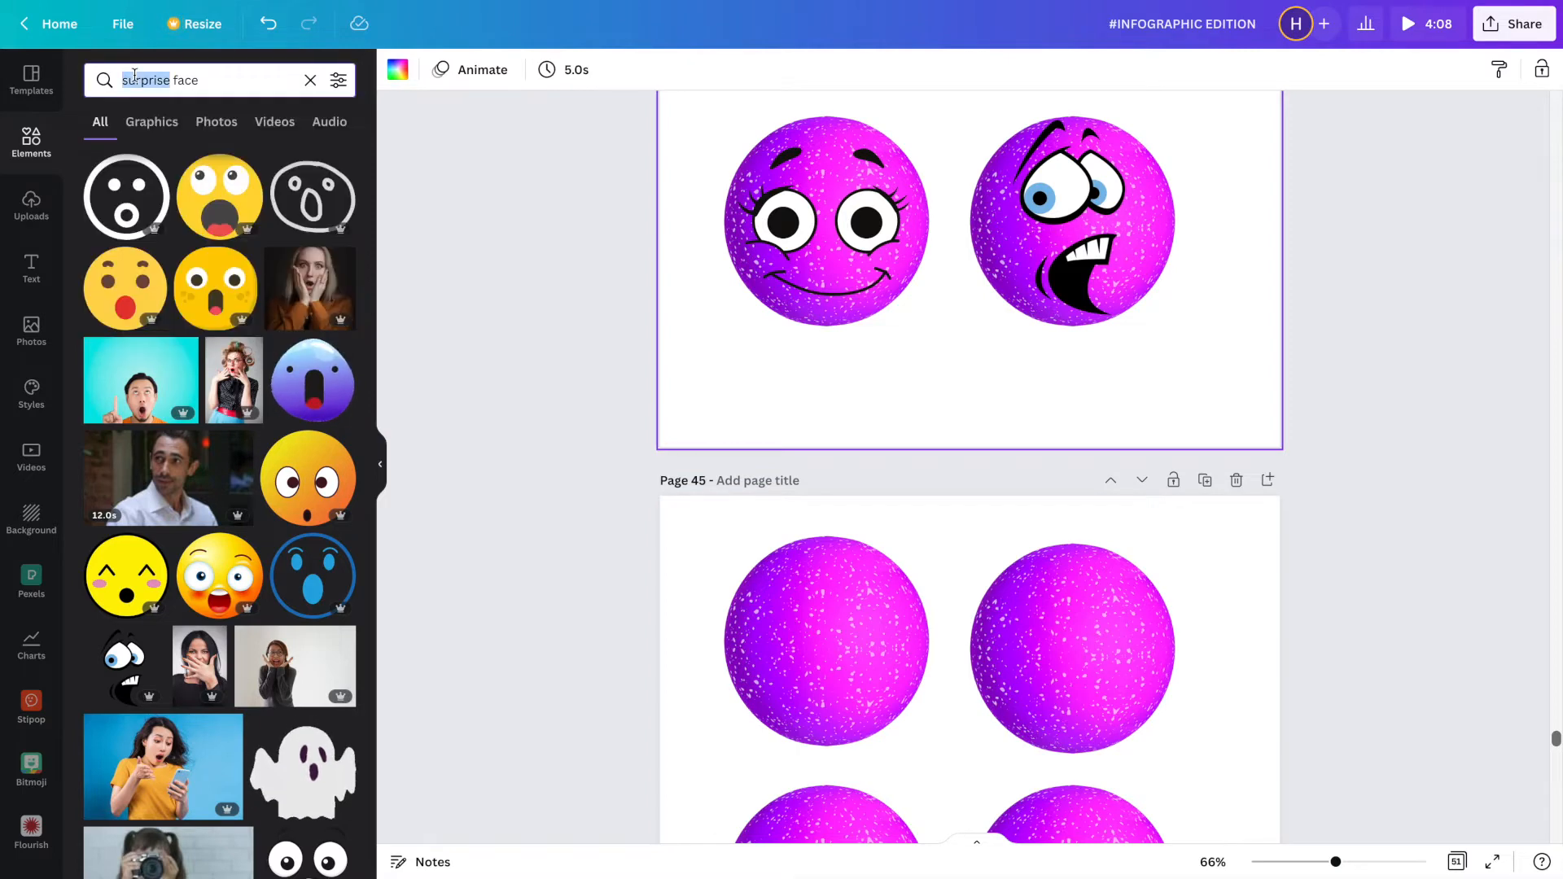
{"action": "type", "text": "kawaii"}
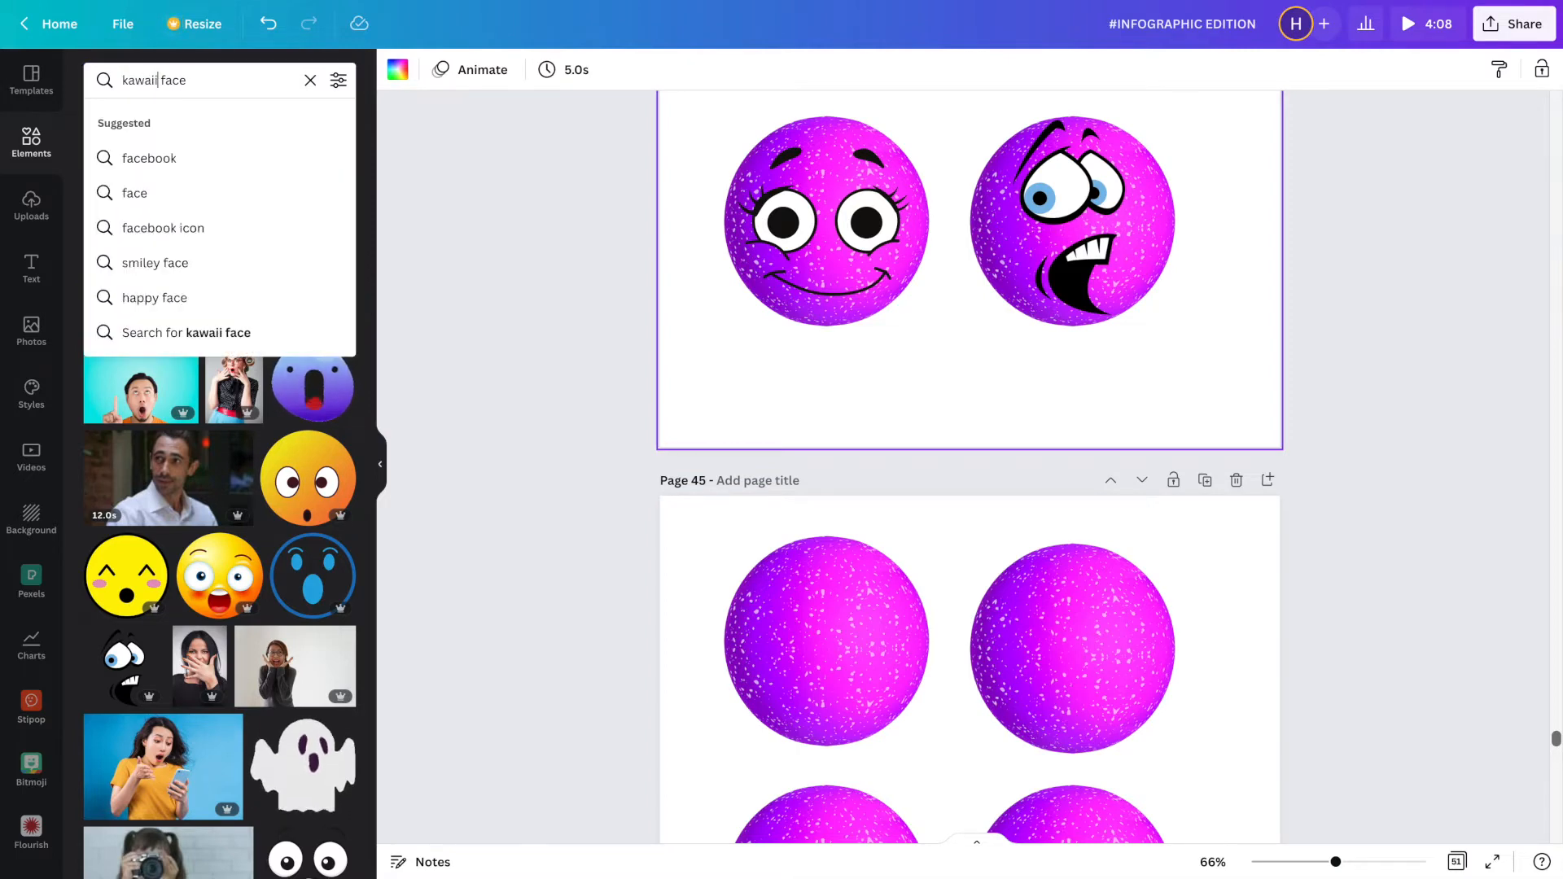
{"action": "key", "text": "Return"}
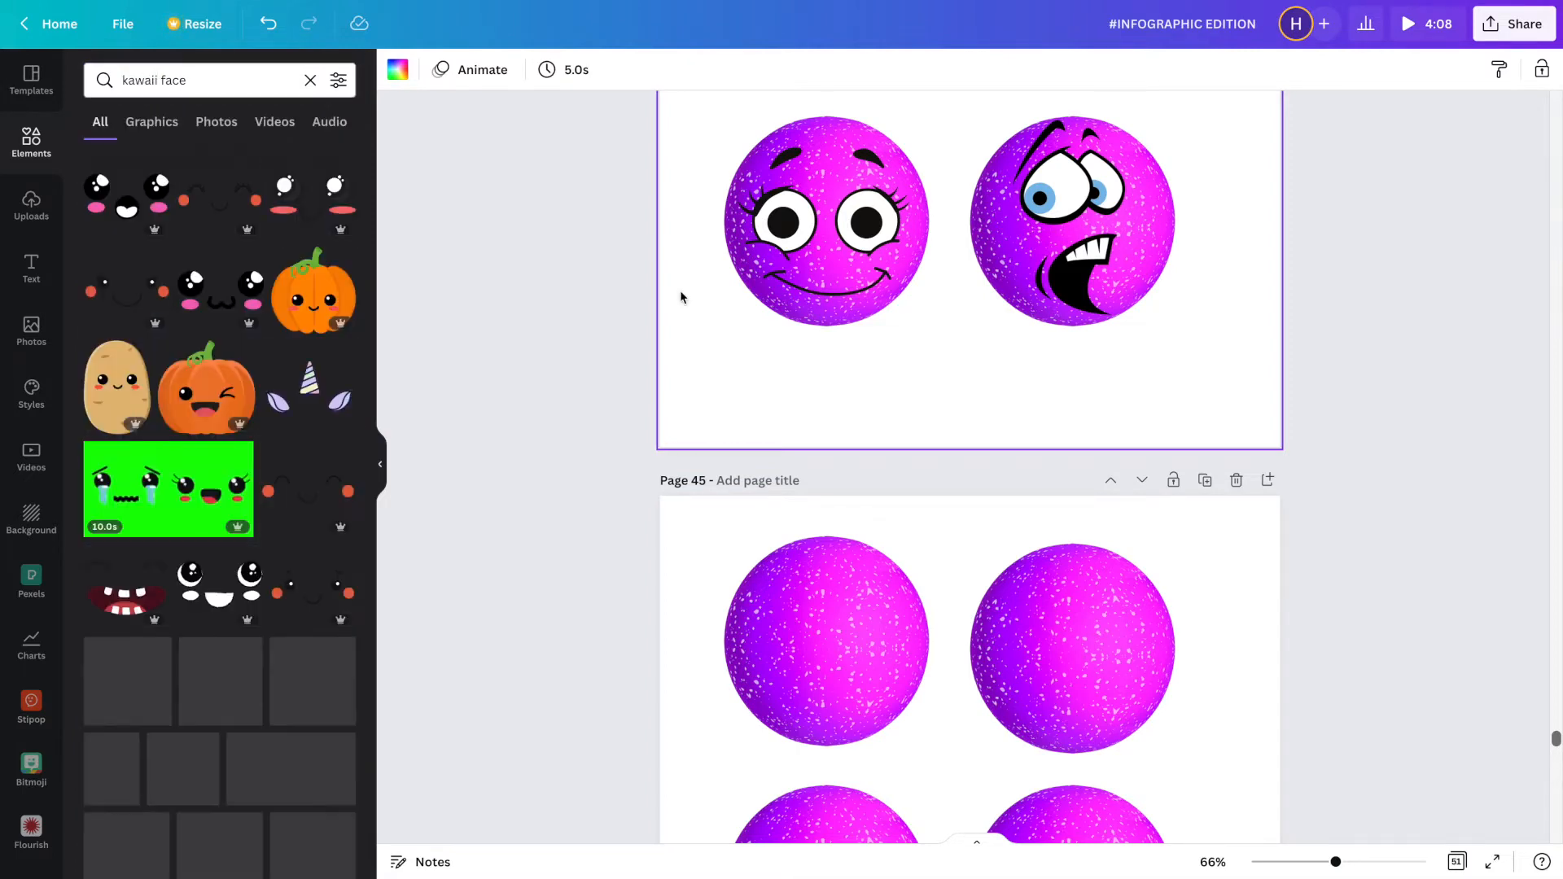
Add the big-eyed open-mouthed kawaii face, move it from page 44 to page 45, and fit it onto the upper-left sphere.
{"action": "scroll", "coordinate": [886, 547], "scroll_direction": "down", "scroll_amount": 3}
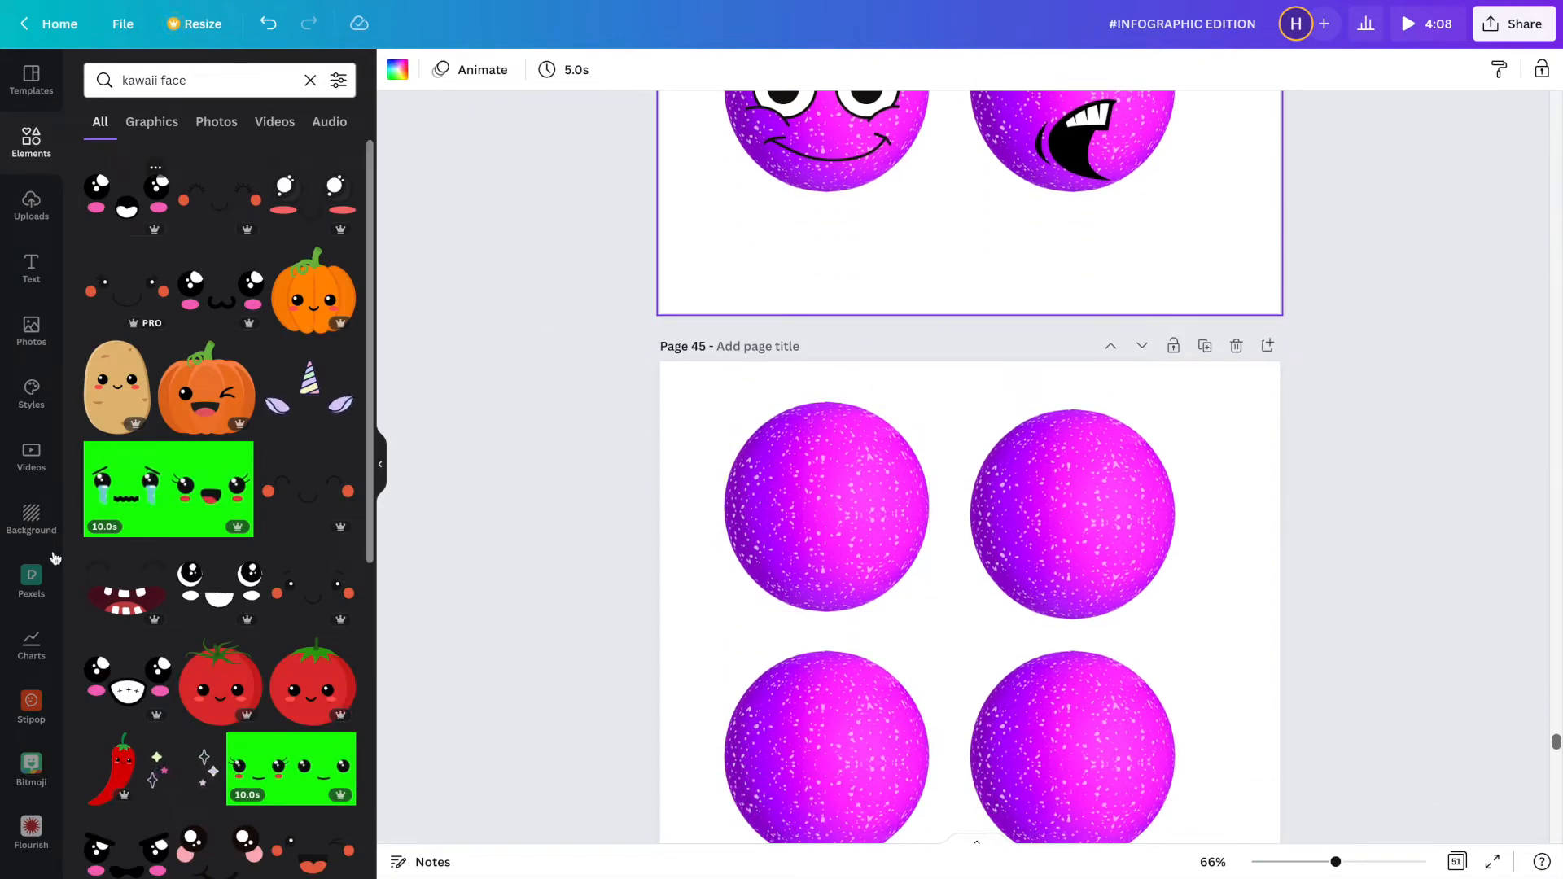
{"action": "left_click", "coordinate": [228, 590]}
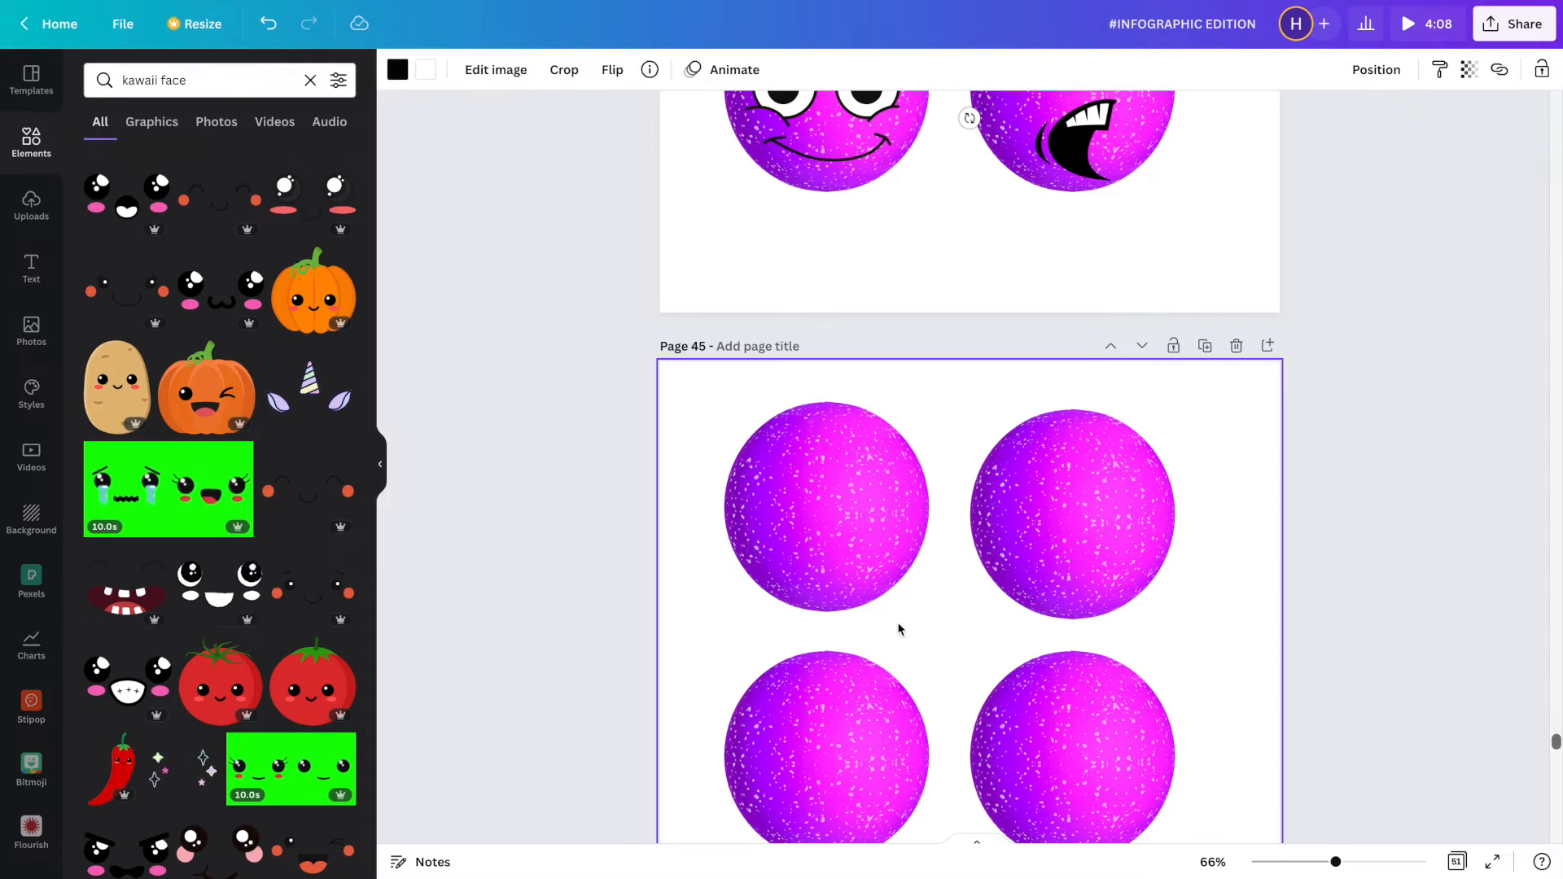
{"action": "scroll", "coordinate": [903, 627], "scroll_direction": "up", "scroll_amount": 6}
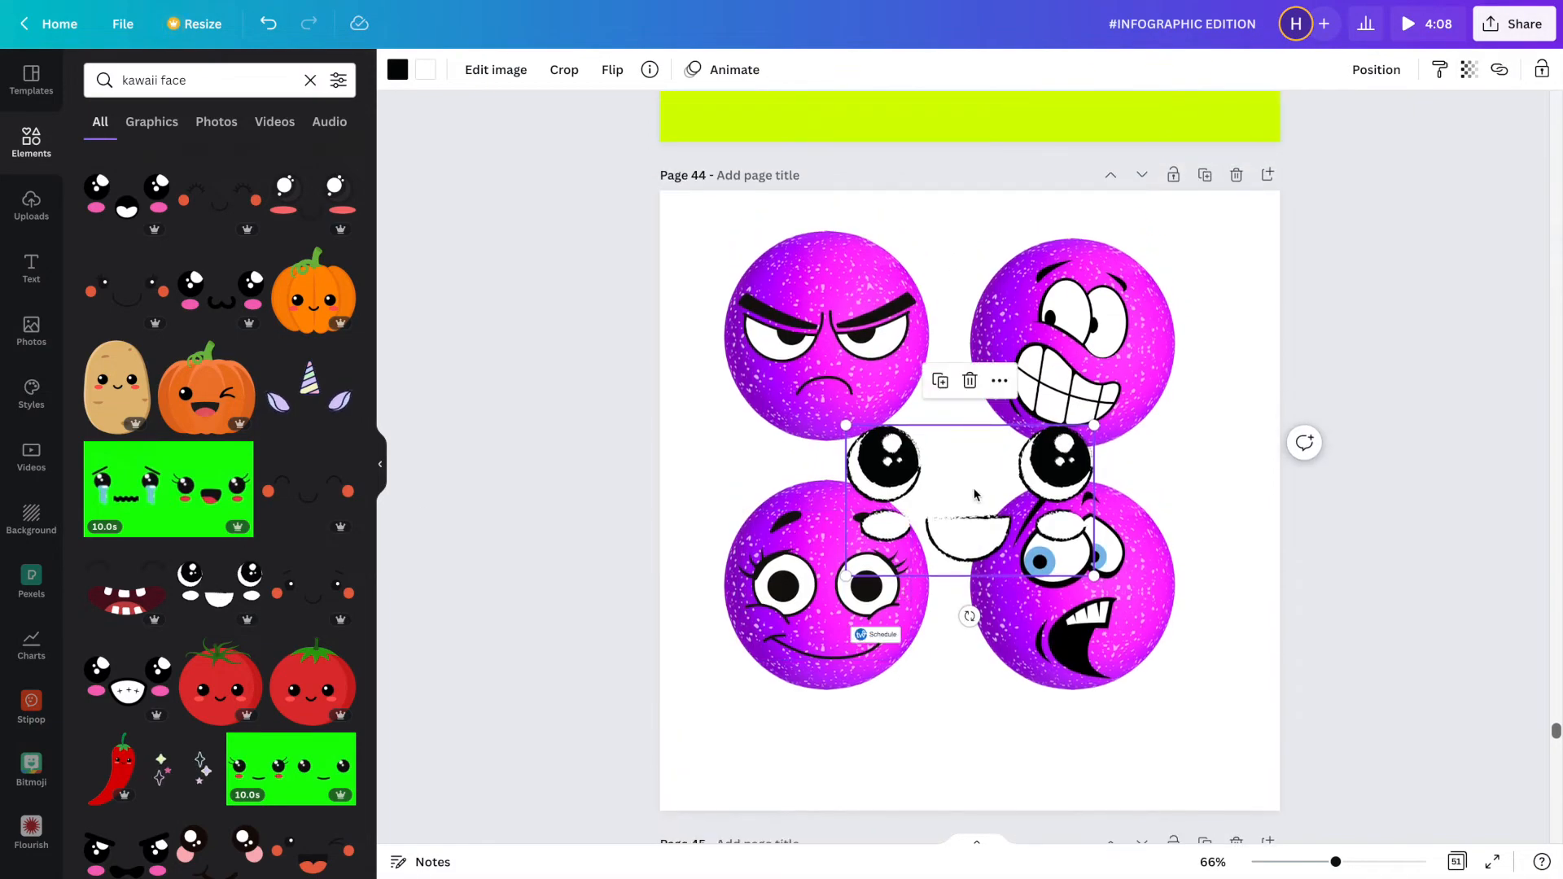
{"action": "key", "text": "Delete"}
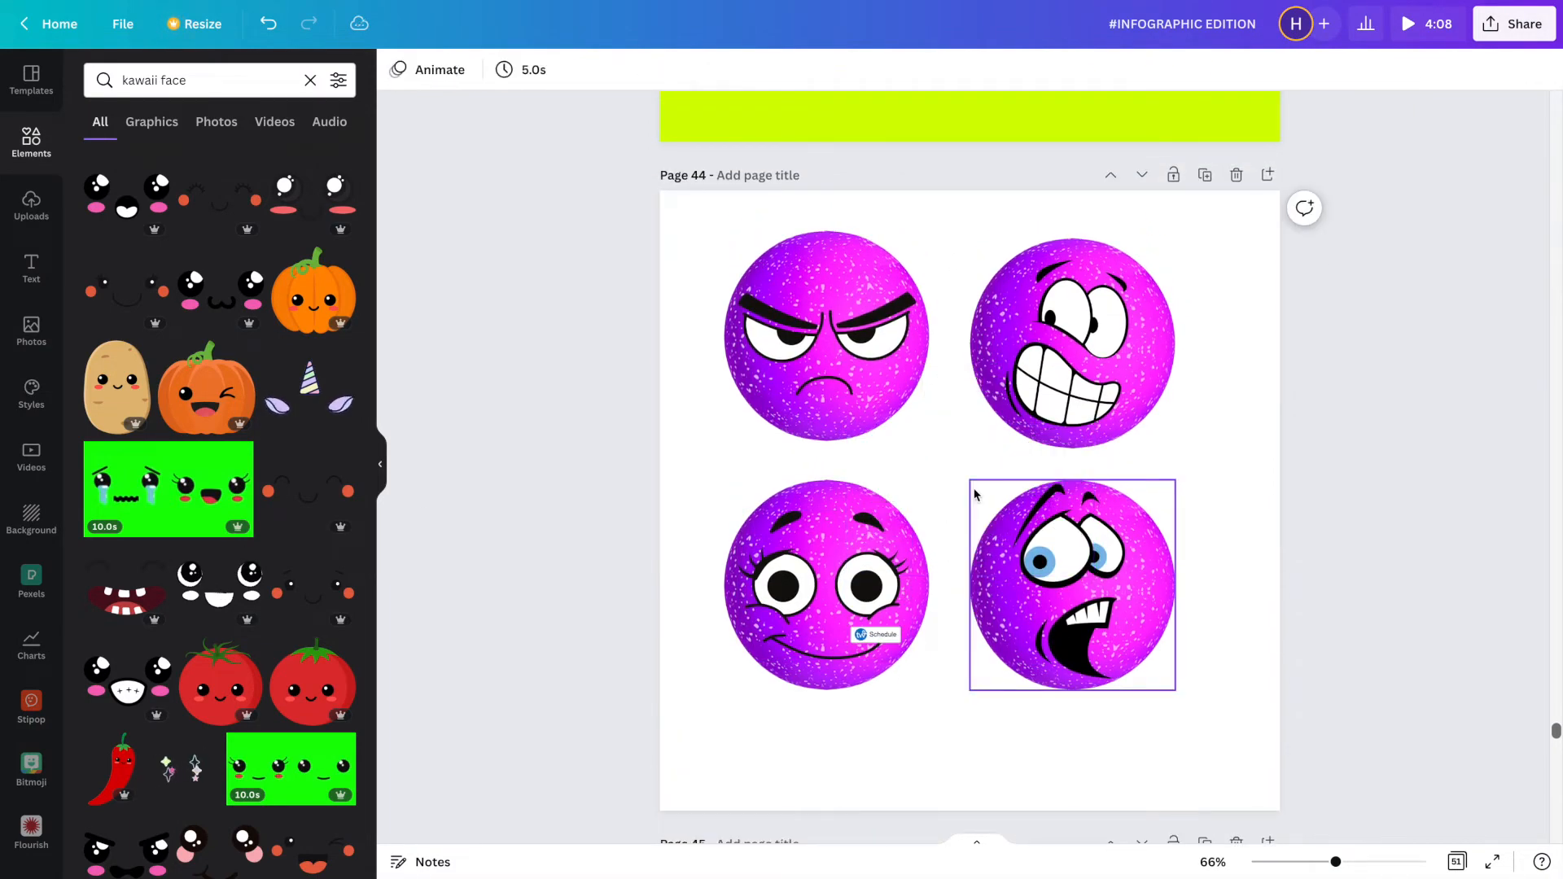
{"action": "scroll", "coordinate": [976, 491], "scroll_direction": "down", "scroll_amount": 7}
{"action": "left_click", "coordinate": [829, 414]}
{"action": "key", "text": "ctrl+v"}
{"action": "left_click_drag", "start_coordinate": [1006, 603], "coordinate": [886, 416]}
Search the elements for a wondering face.
{"action": "double_click", "coordinate": [127, 79]}
{"action": "type", "text": "wonde"}
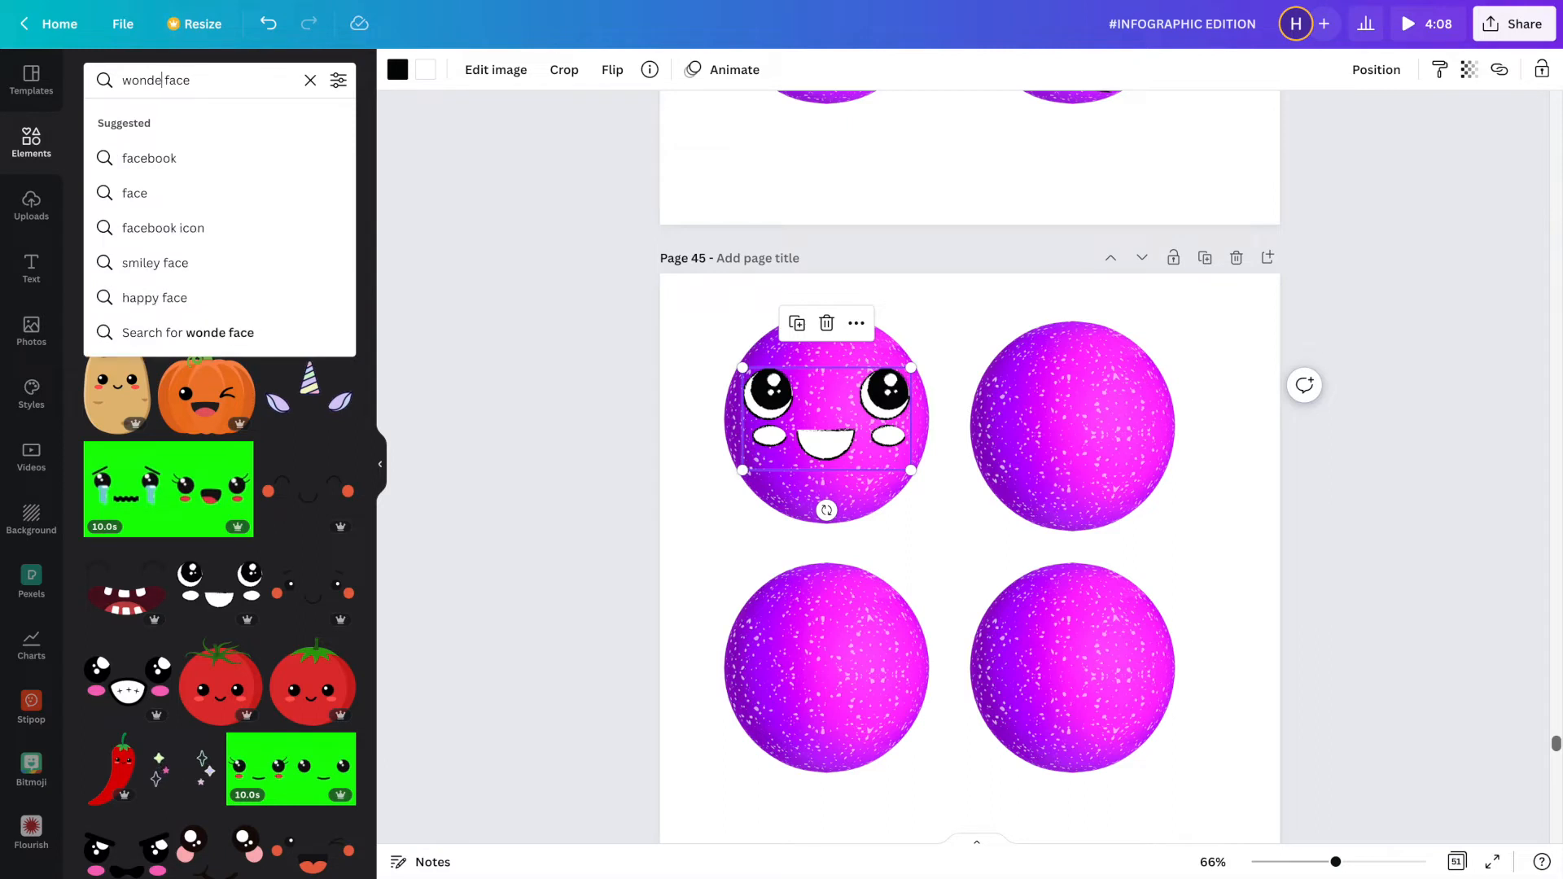
{"action": "key", "text": "Return"}
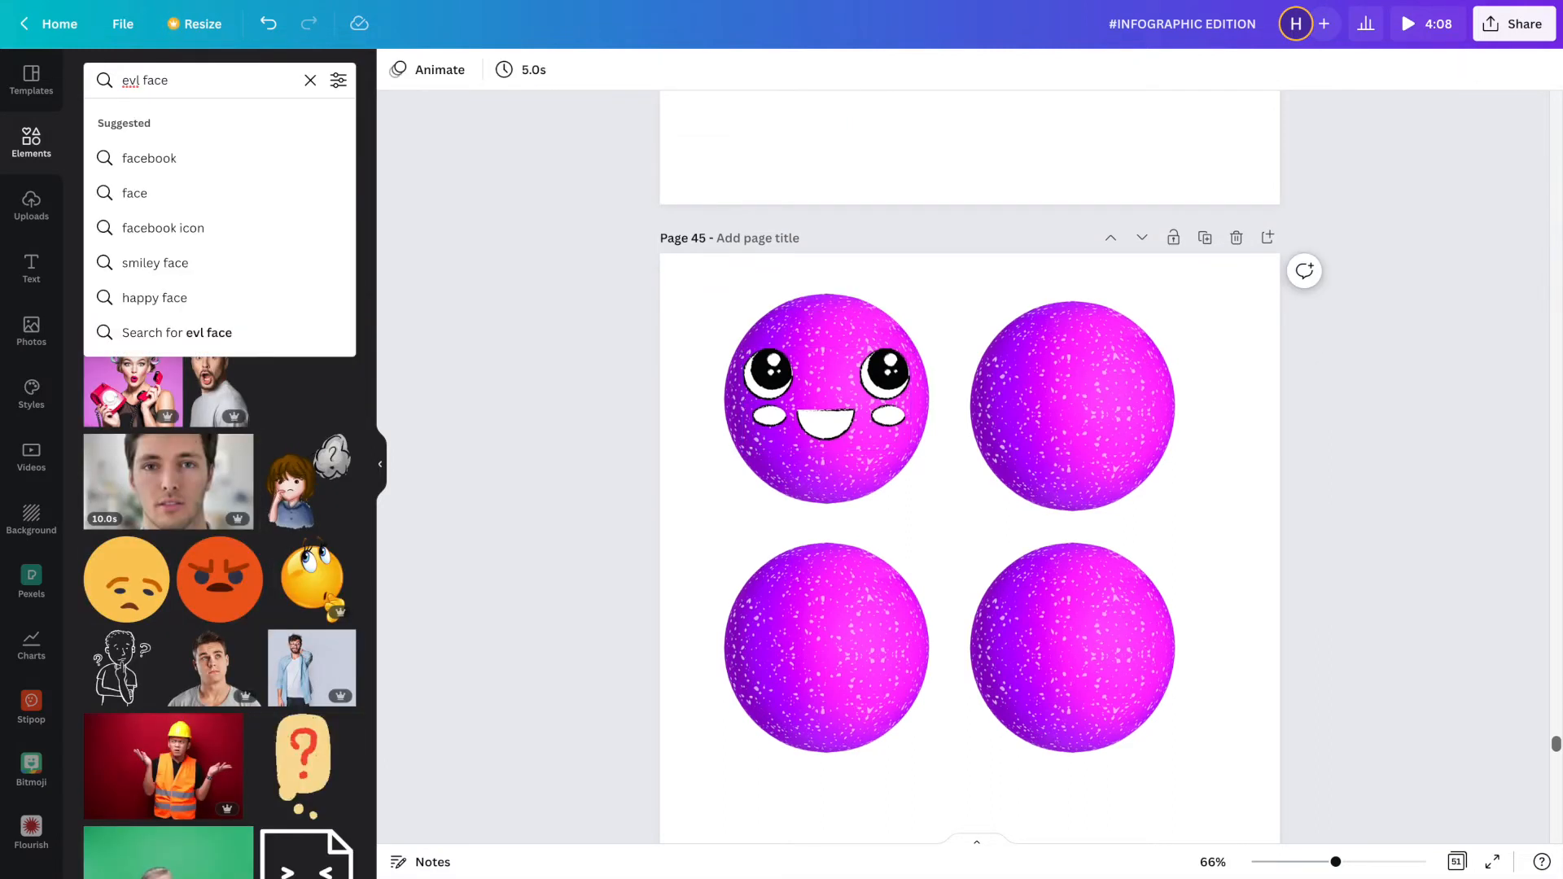
Correct the elements search to "evil face" and run it.
{"action": "key", "text": "BackSpace"}
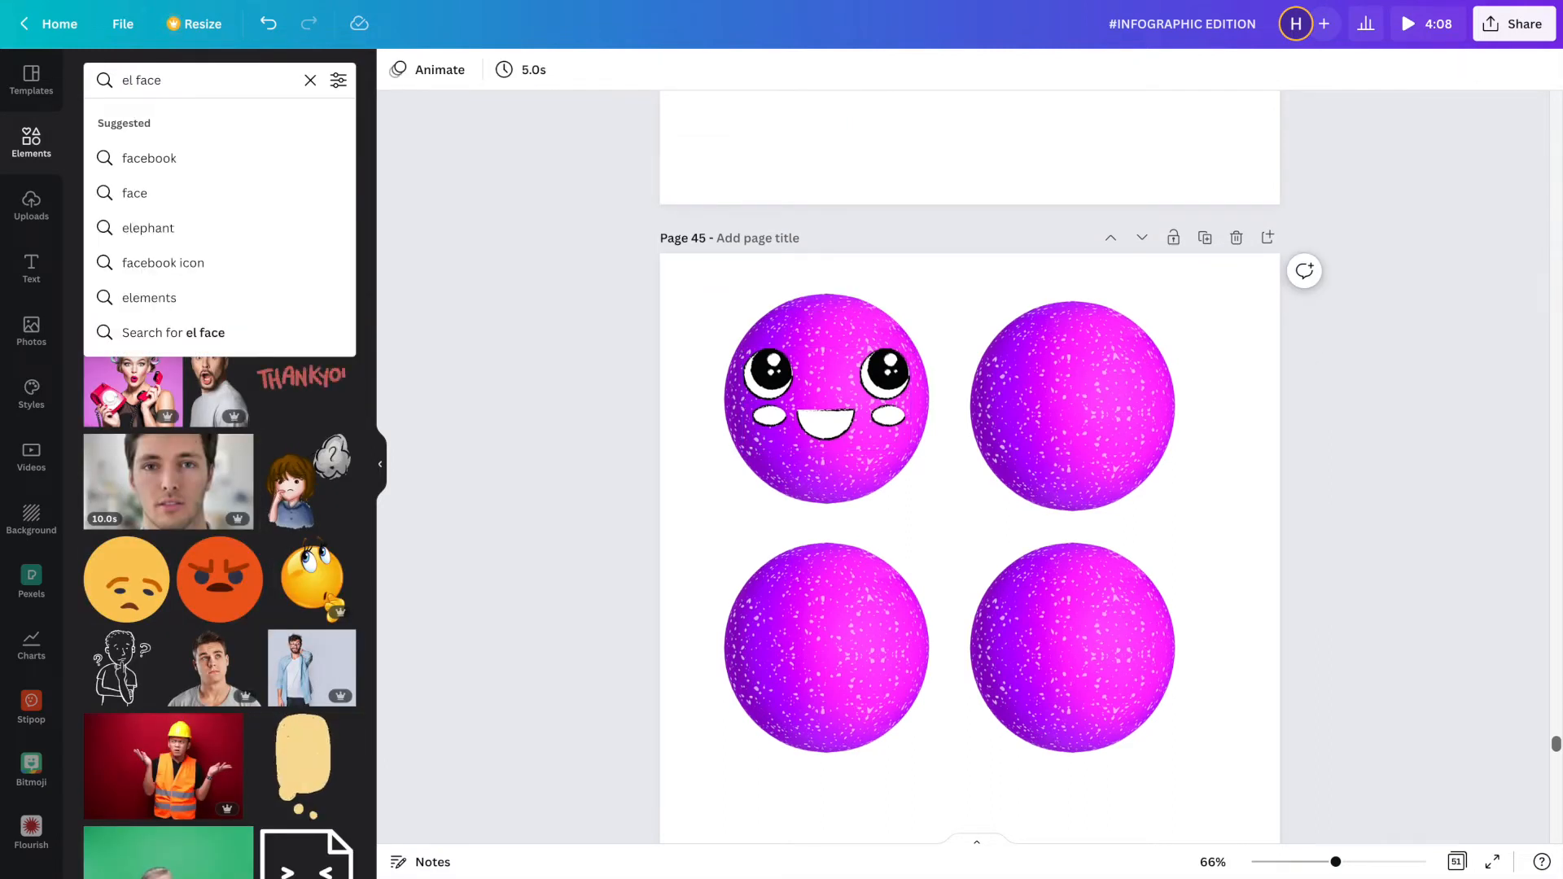
{"action": "type", "text": "vi"}
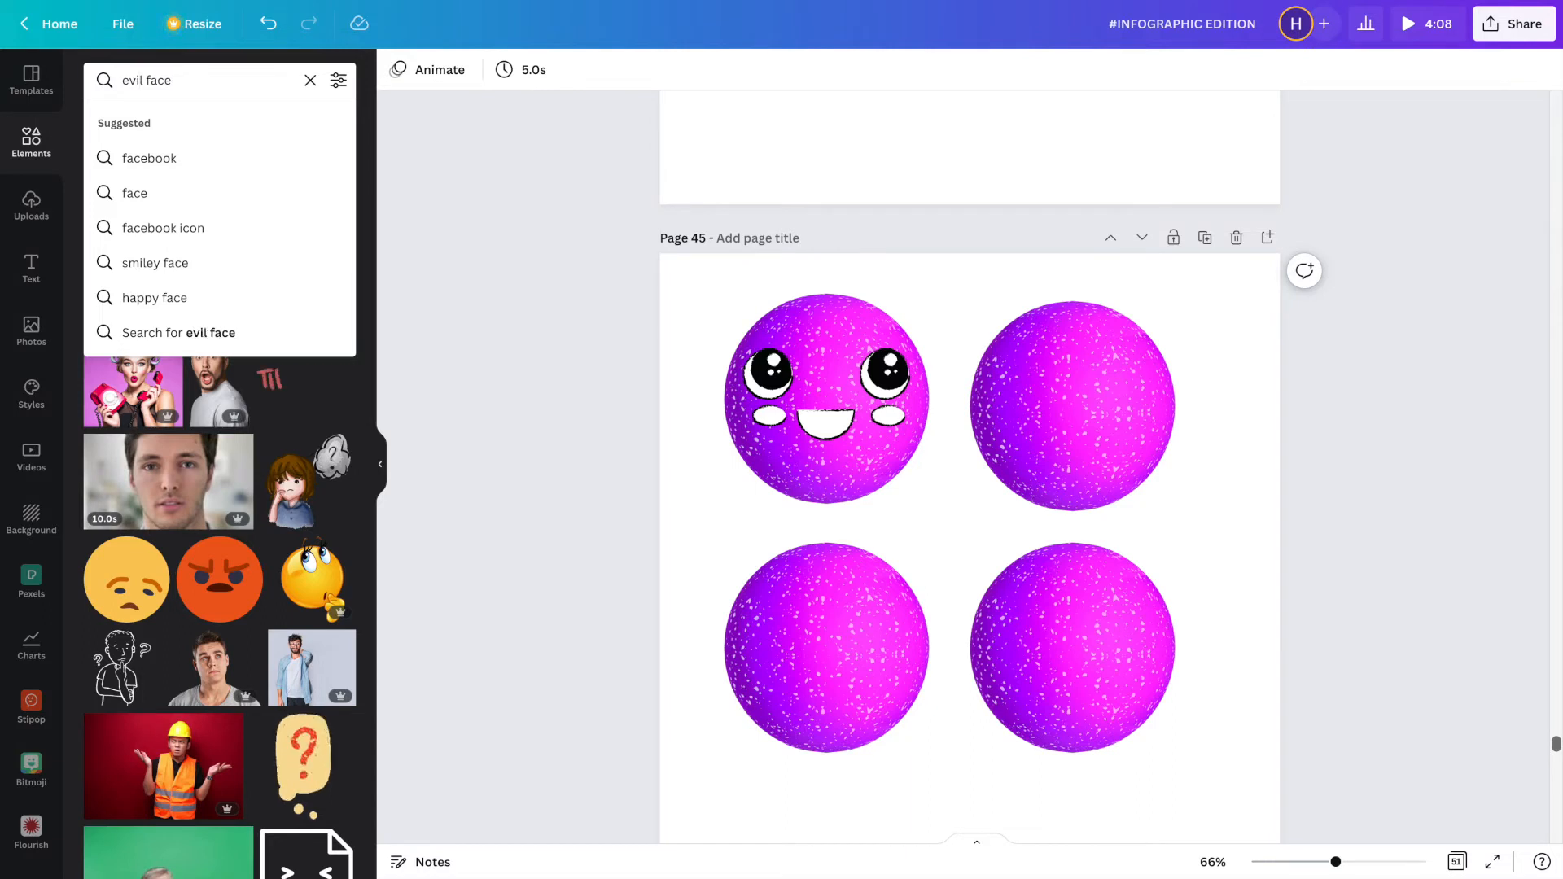
{"action": "key", "text": "Return"}
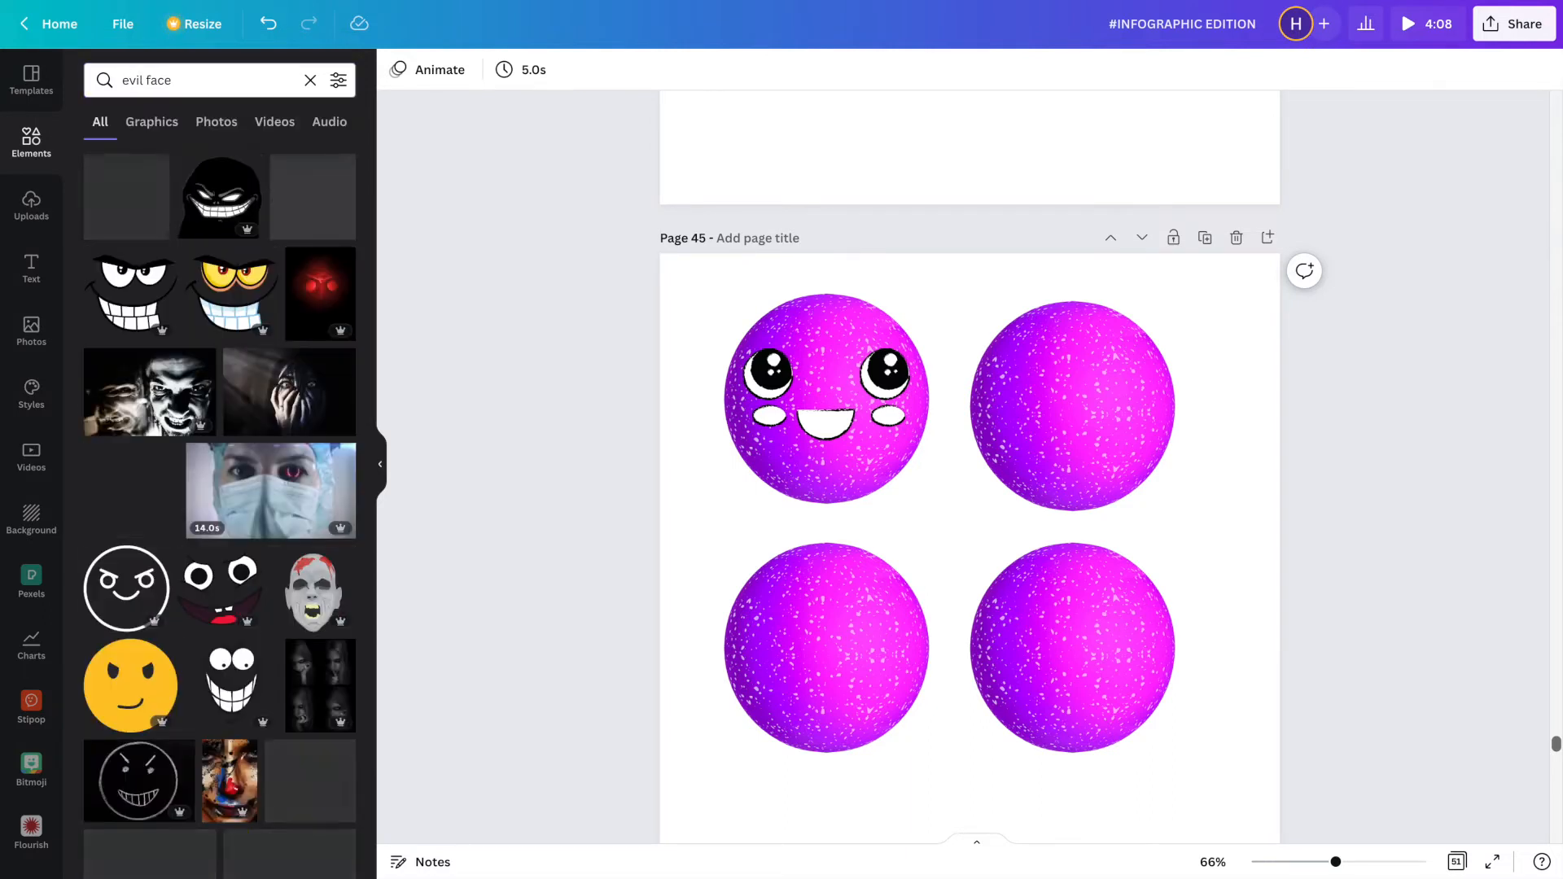
Add the black-and-white evil grinning face with white eyes and scale it to fit the lower-left sphere on page 45.
{"action": "scroll", "coordinate": [696, 516], "scroll_direction": "down", "scroll_amount": 1}
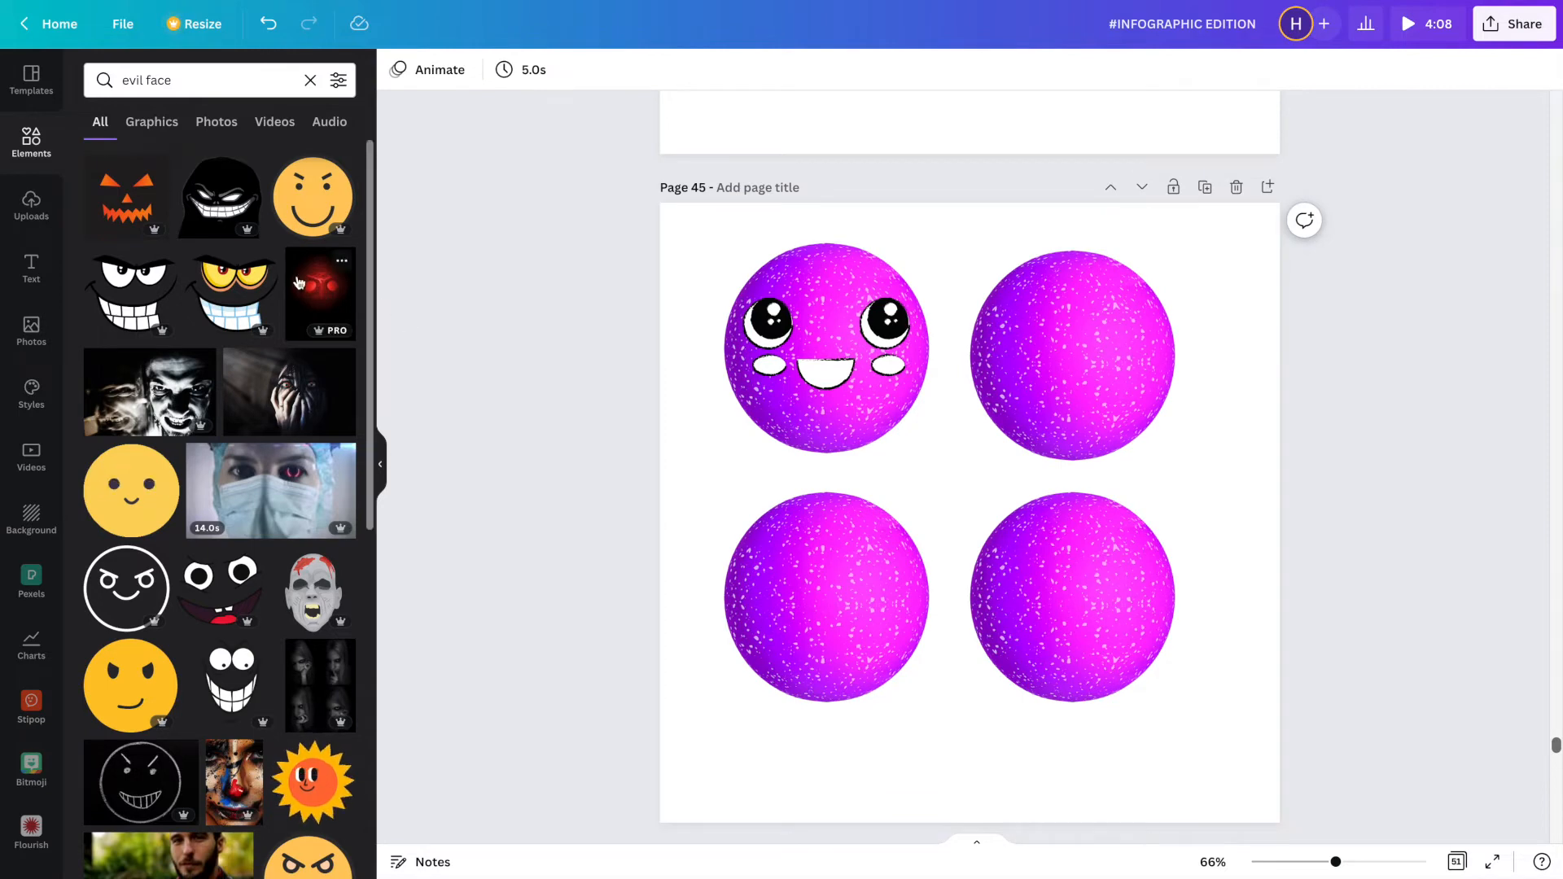
{"action": "left_click", "coordinate": [149, 285]}
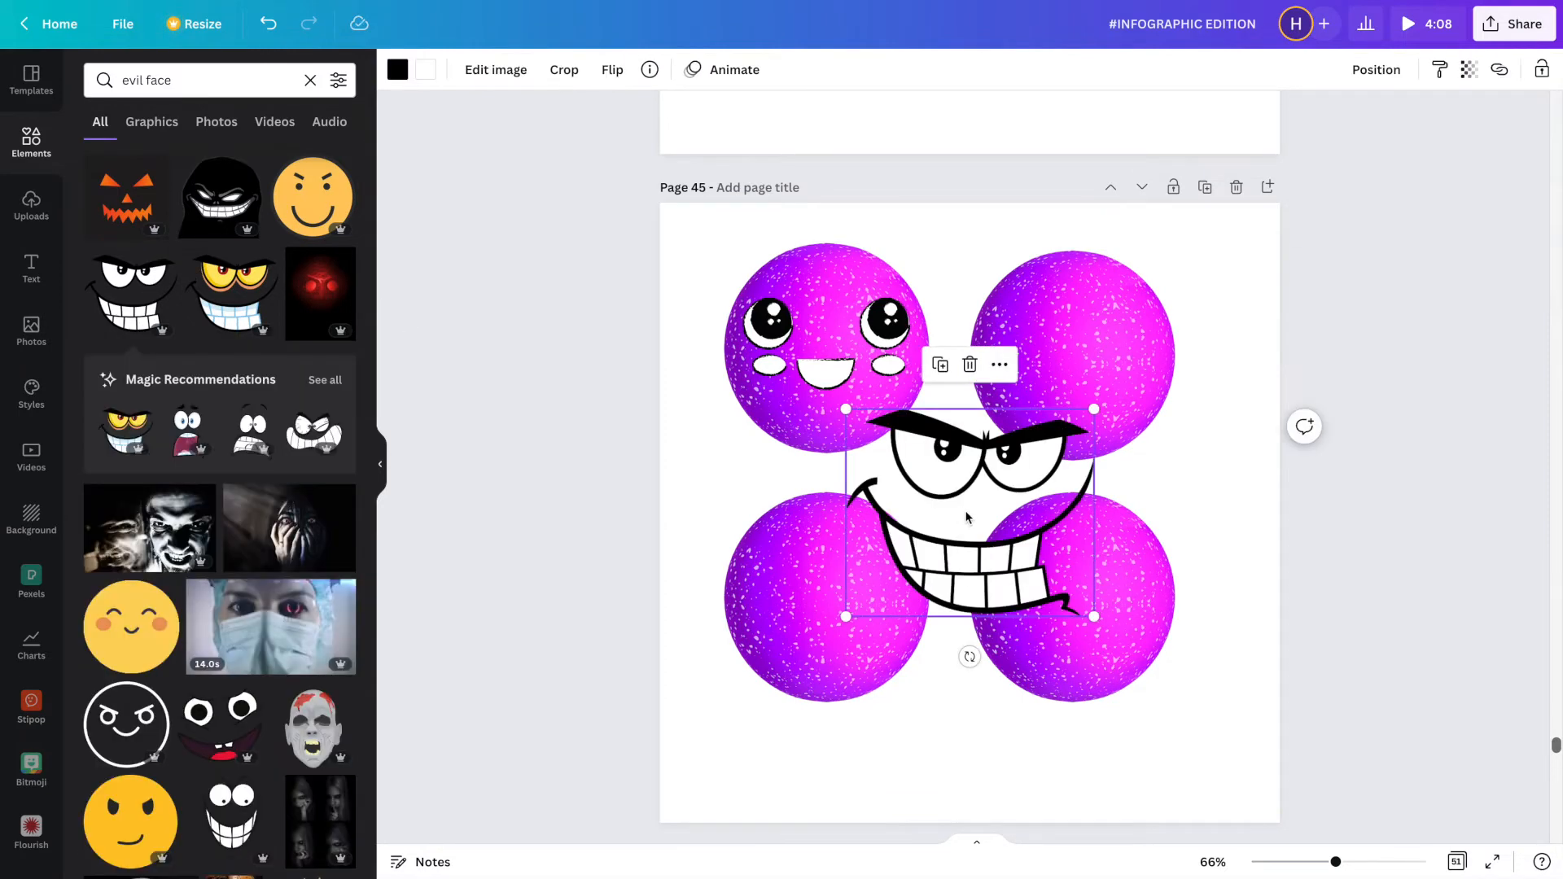
{"action": "left_click_drag", "start_coordinate": [1000, 545], "coordinate": [882, 635]}
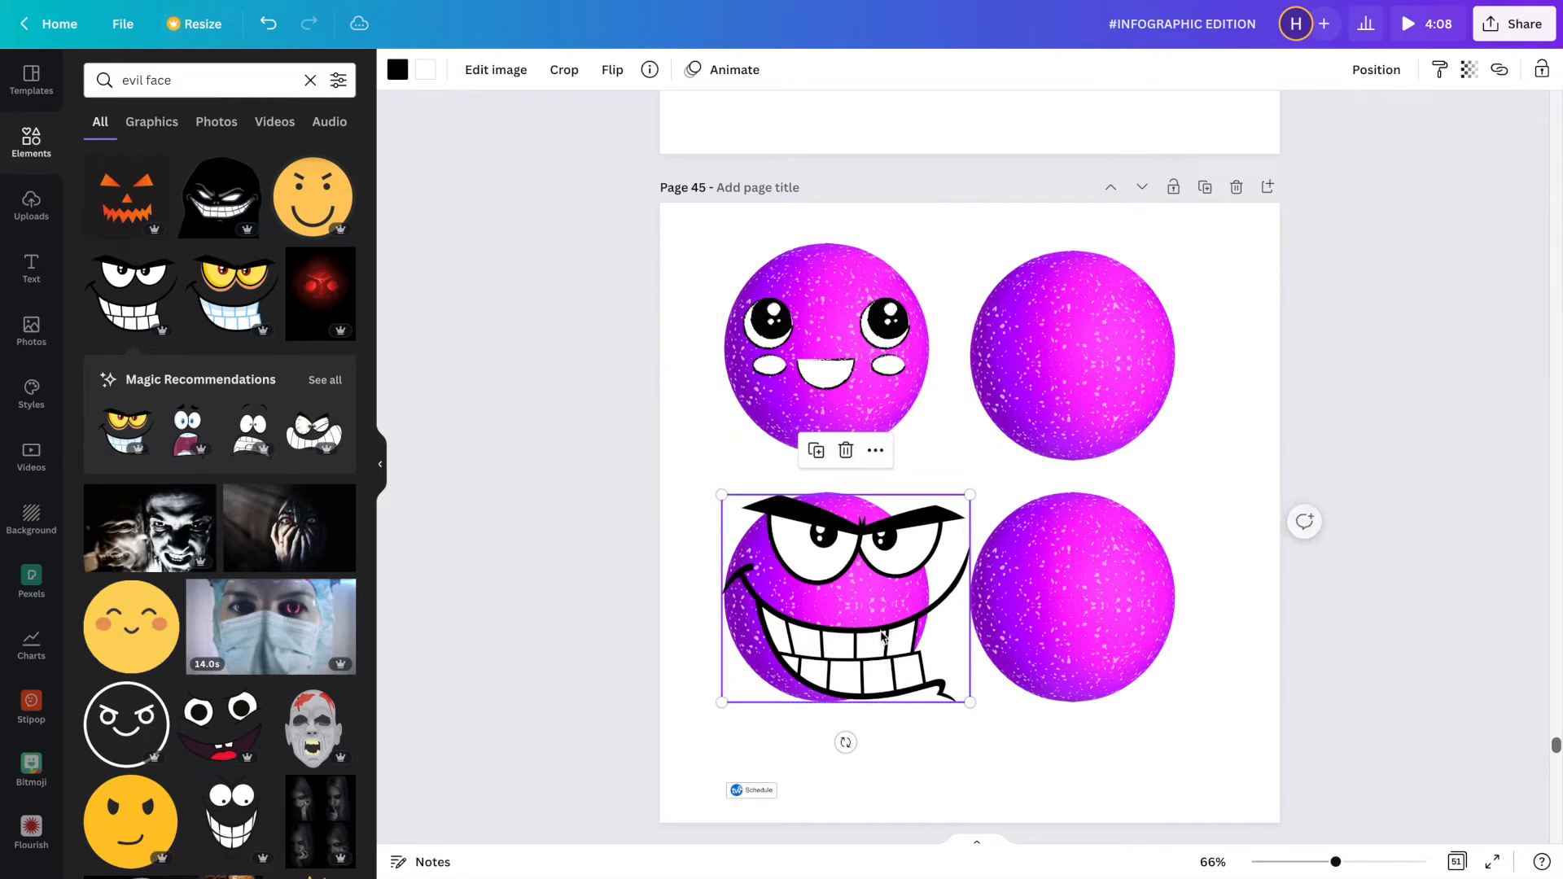
{"action": "left_click_drag", "start_coordinate": [969, 701], "coordinate": [896, 641]}
{"action": "left_click_drag", "start_coordinate": [848, 581], "coordinate": [861, 610]}
Add the recommended Screaming Face Cartoon Illustration and scale it to fit the upper-right sphere.
{"action": "left_click", "coordinate": [196, 419]}
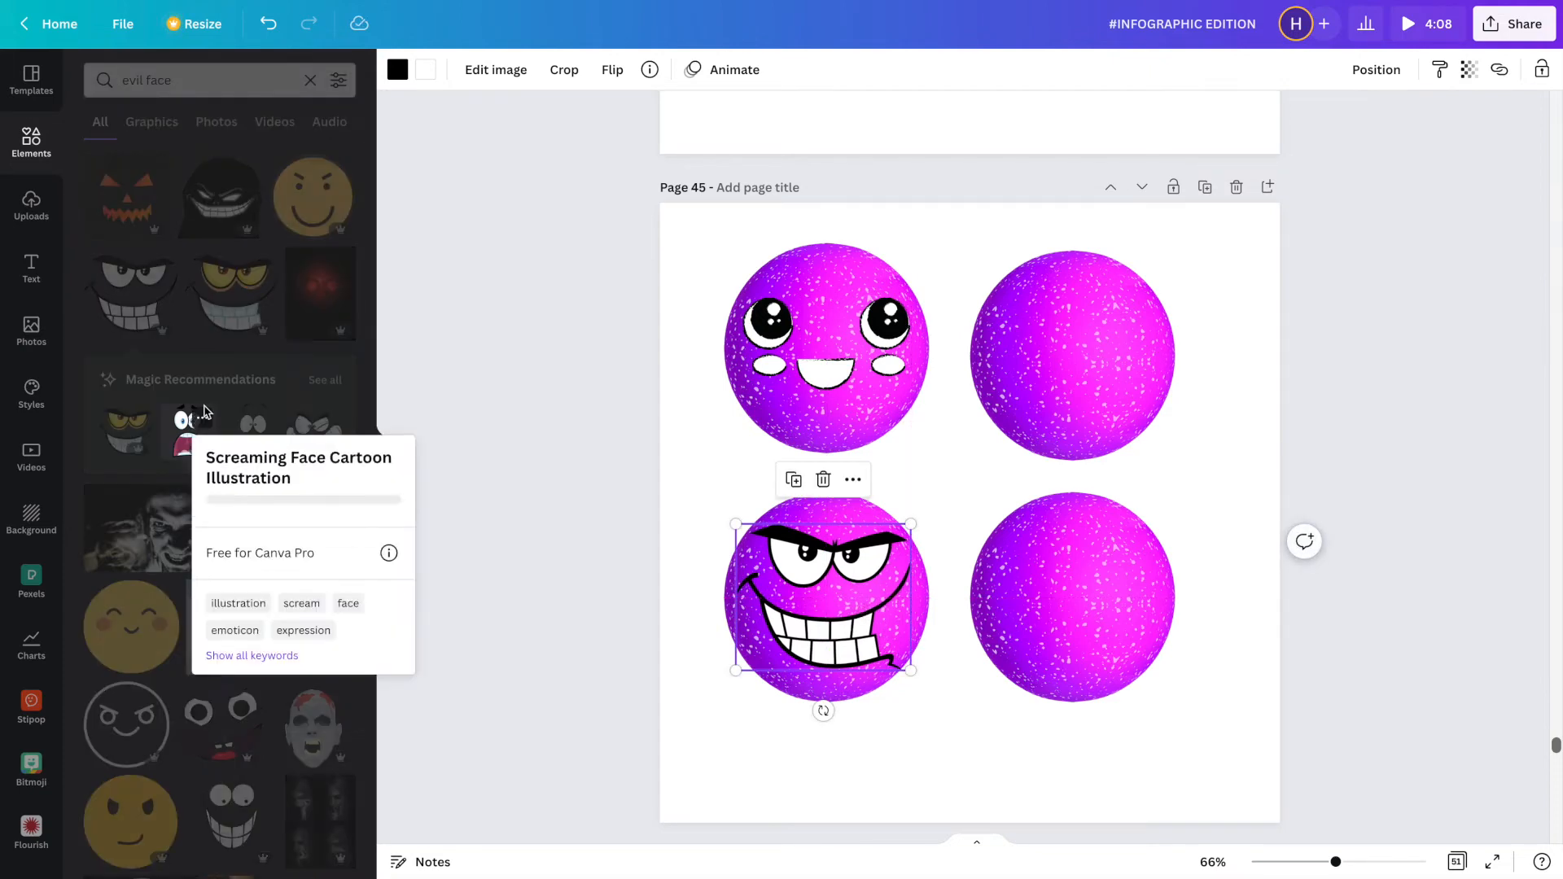
{"action": "left_click", "coordinate": [182, 436]}
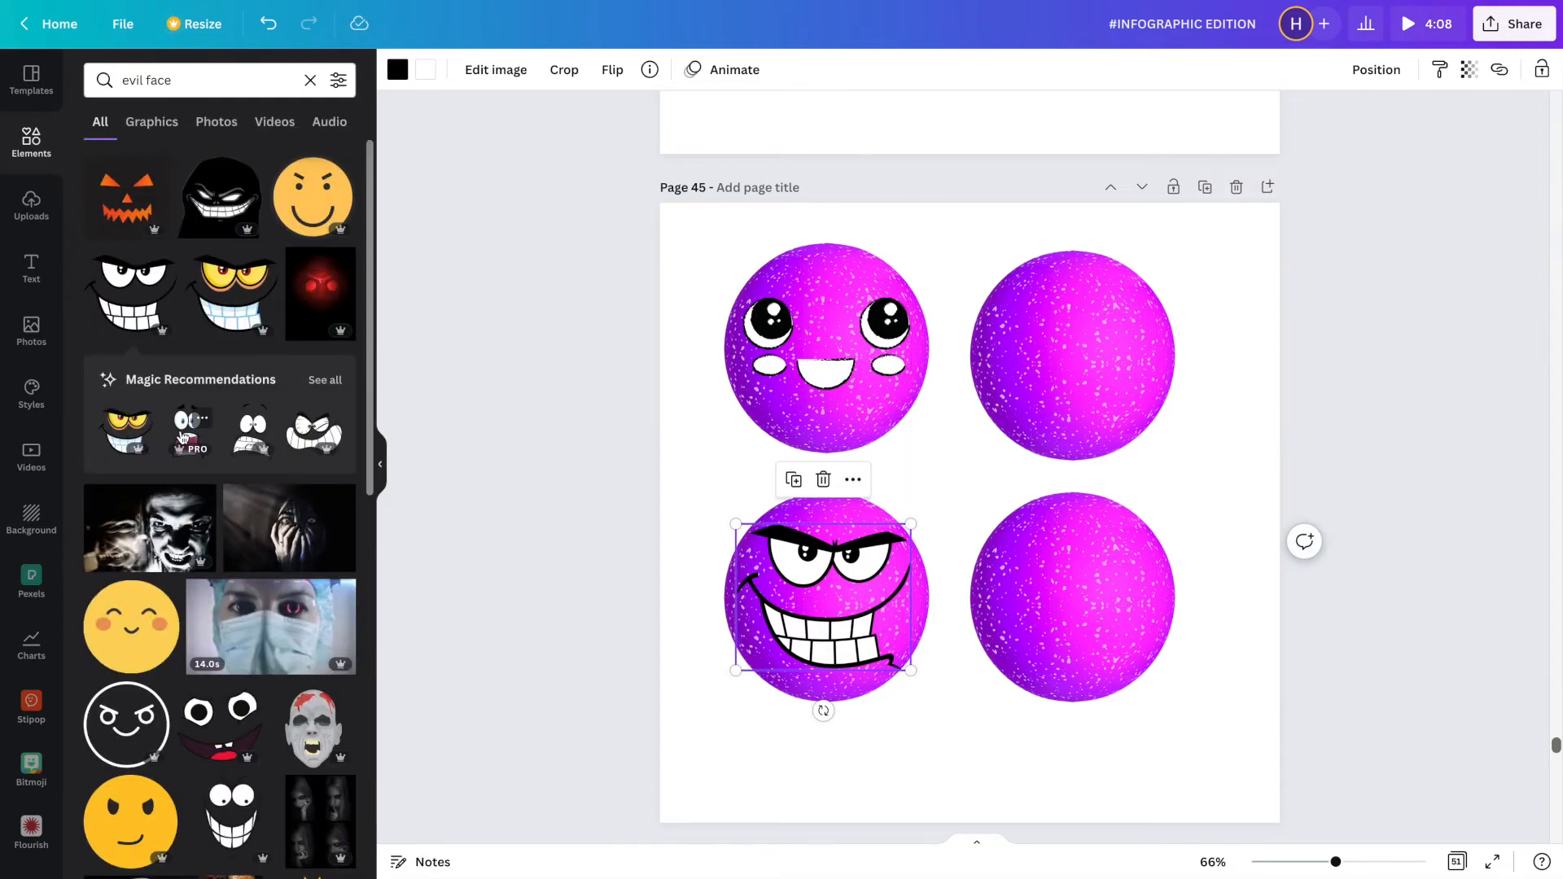
{"action": "left_click", "coordinate": [183, 436]}
{"action": "left_click_drag", "start_coordinate": [1038, 473], "coordinate": [1150, 349]}
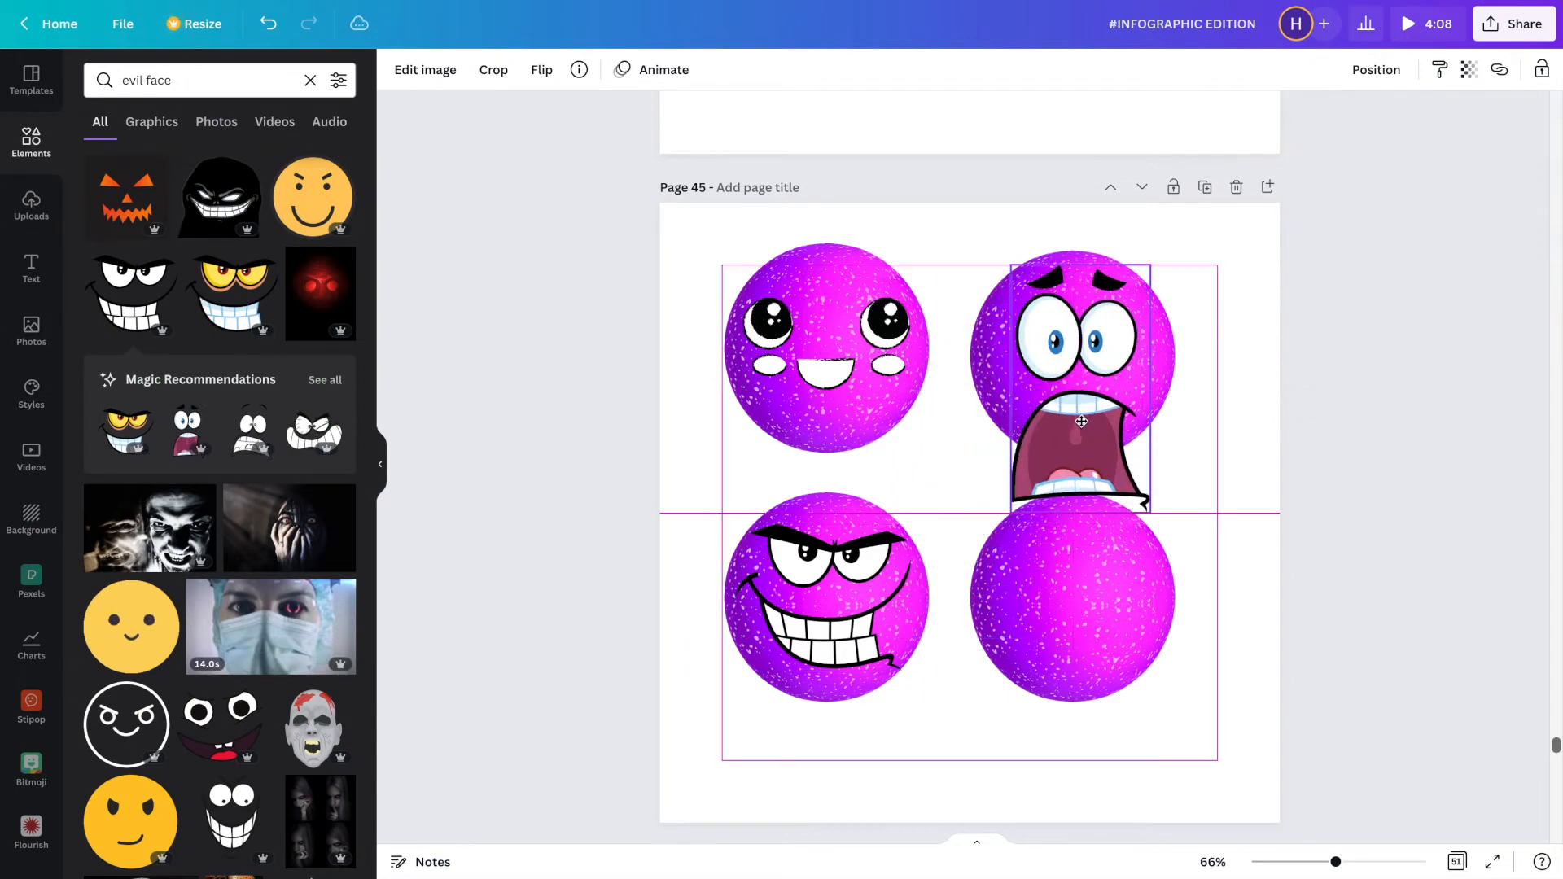
{"action": "left_click_drag", "start_coordinate": [1149, 512], "coordinate": [1095, 413]}
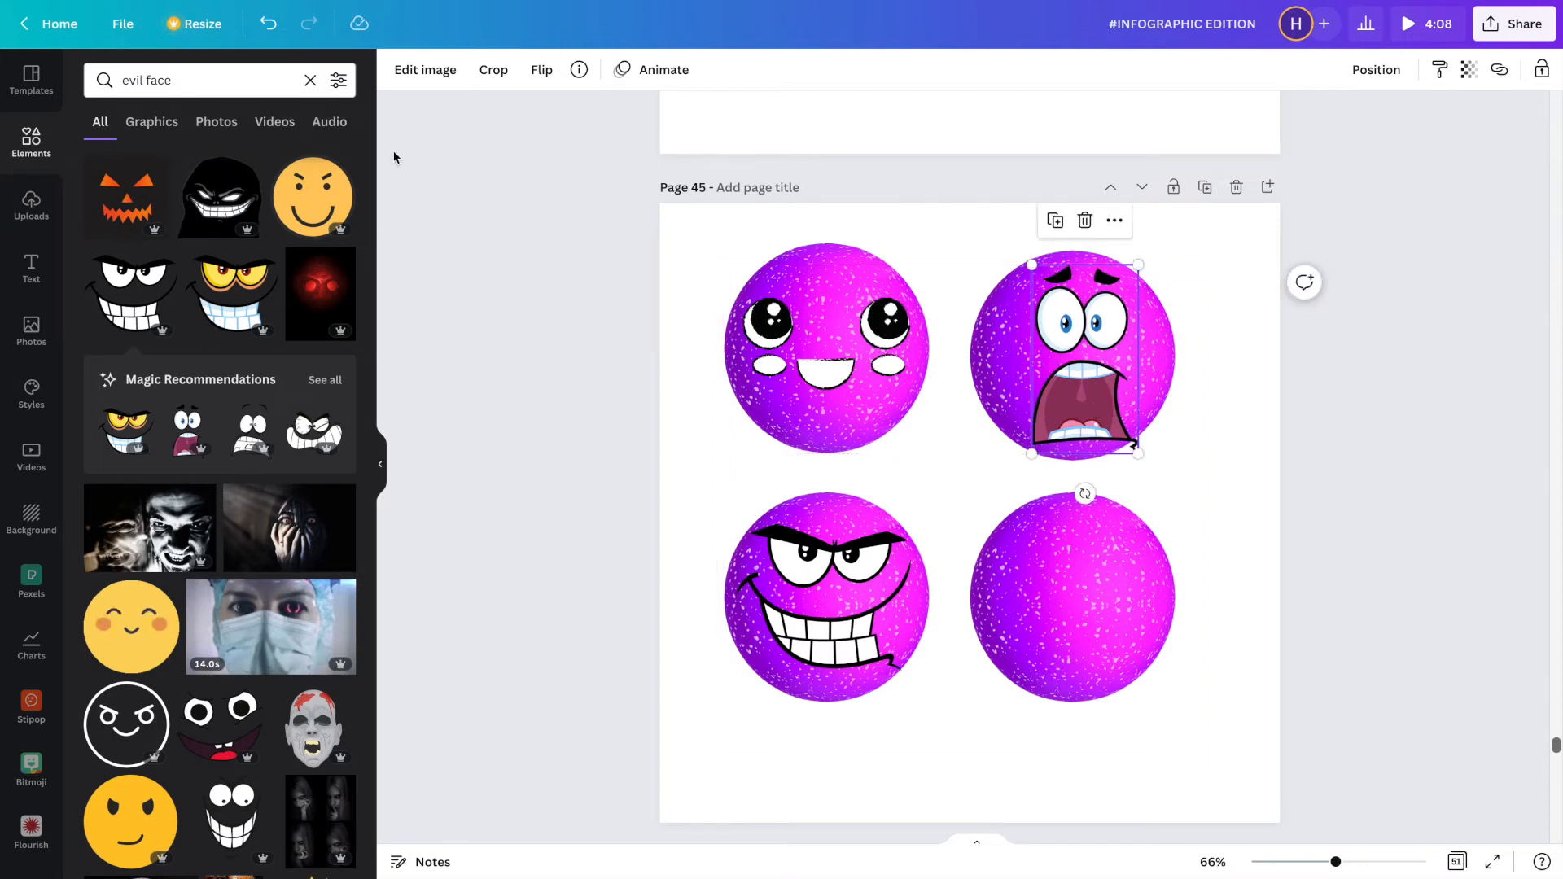
Search the elements for "smirking face".
{"action": "left_click", "coordinate": [129, 79]}
{"action": "double_click", "coordinate": [129, 79]}
{"action": "type", "text": "sm"}
{"action": "type", "text": "irking"}
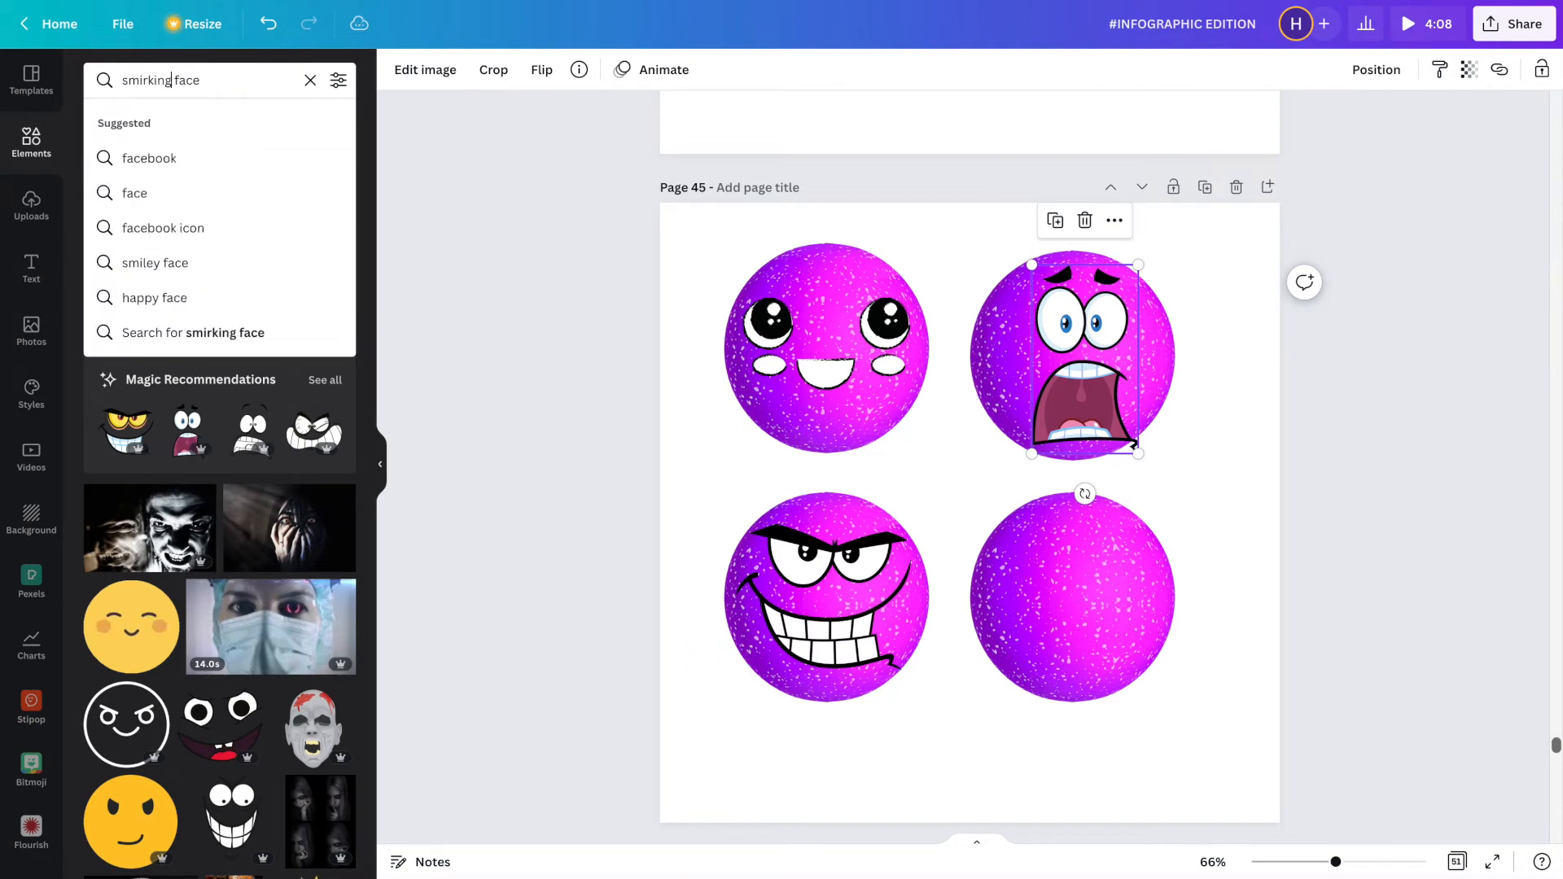
{"action": "key", "text": "Return"}
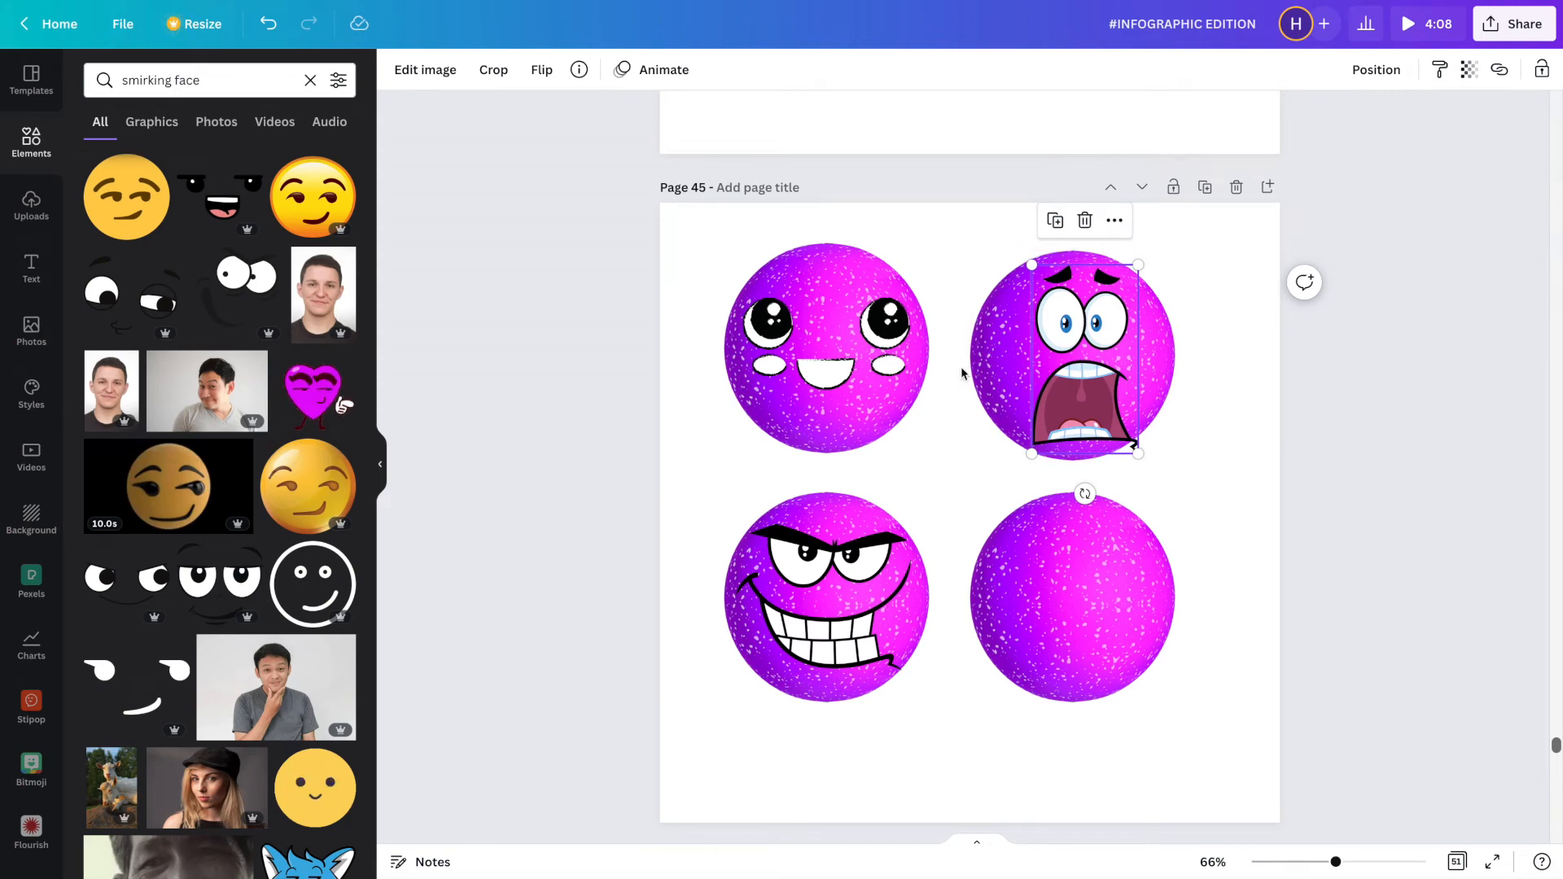
Search the elements for "woozy face".
{"action": "double_click", "coordinate": [132, 80]}
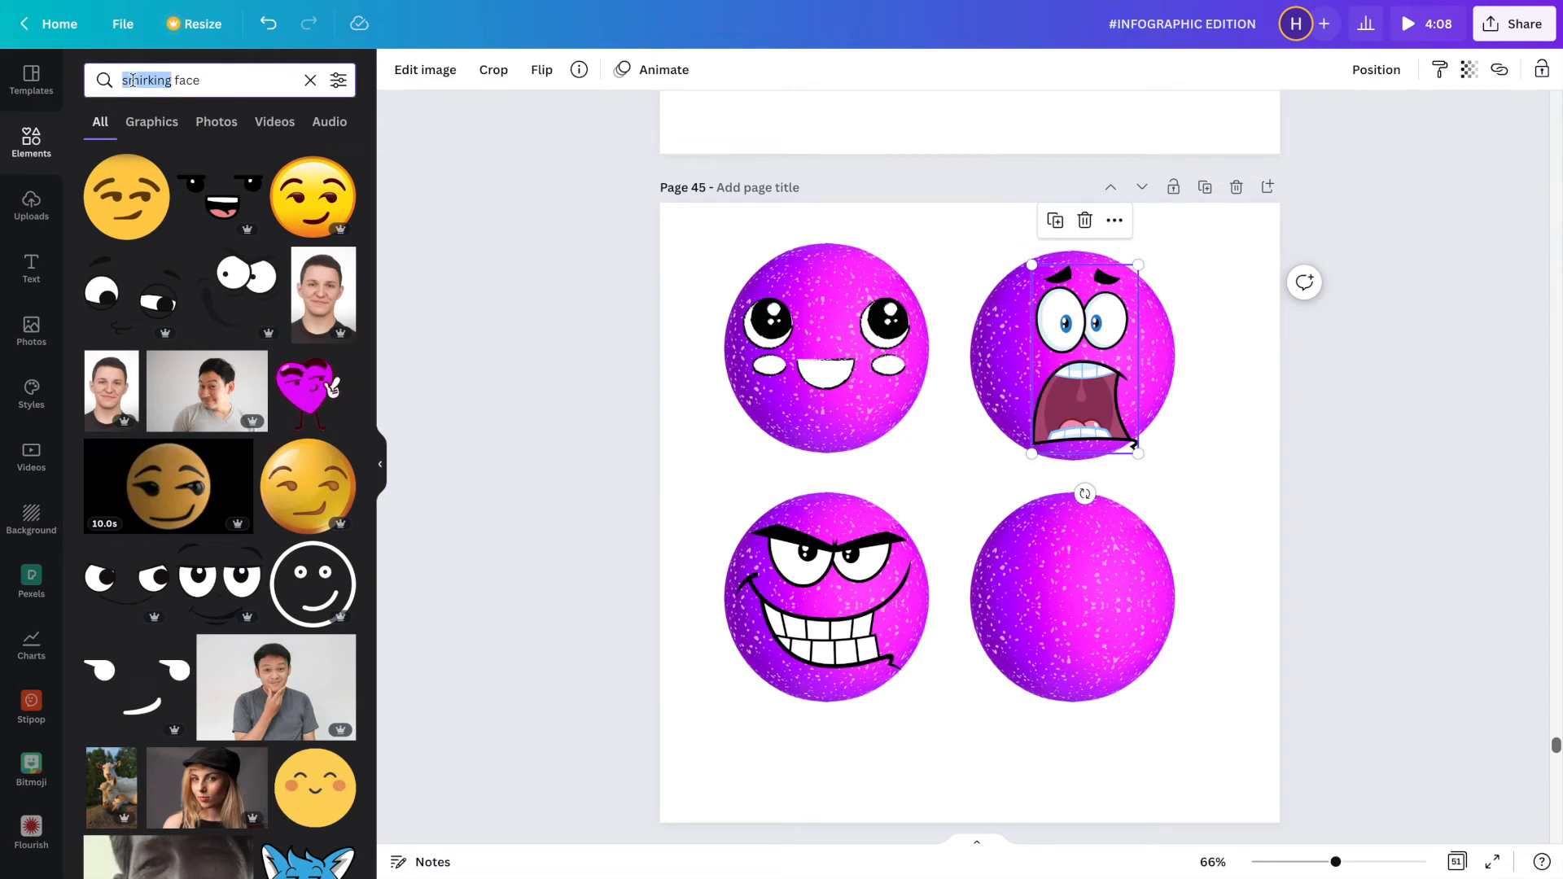
{"action": "type", "text": "woozy"}
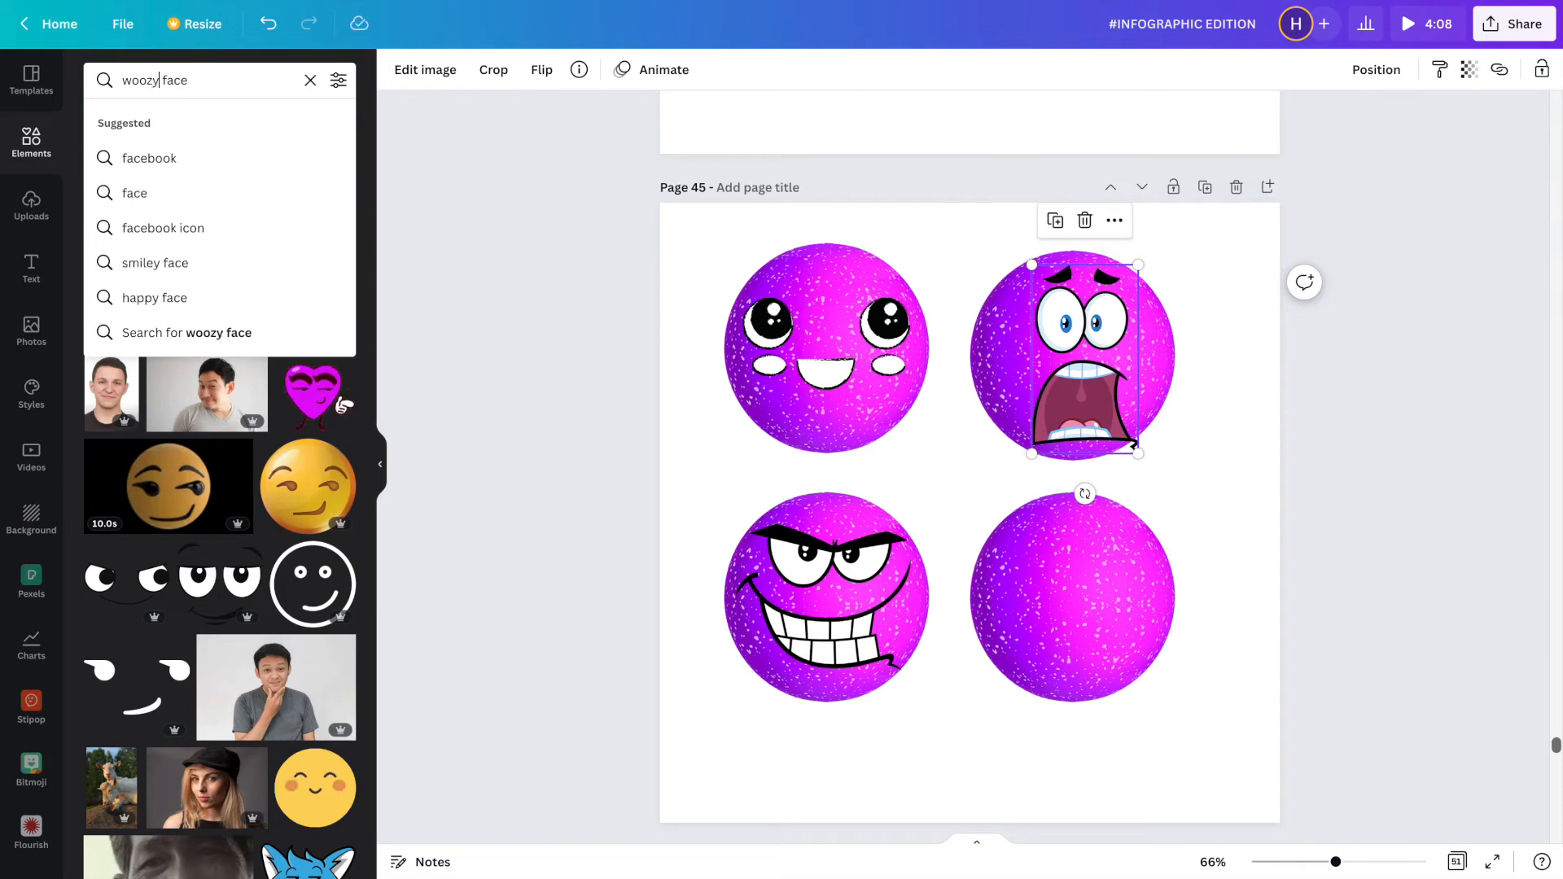
{"action": "key", "text": "Return"}
{"action": "scroll", "coordinate": [952, 423], "scroll_direction": "down", "scroll_amount": 1}
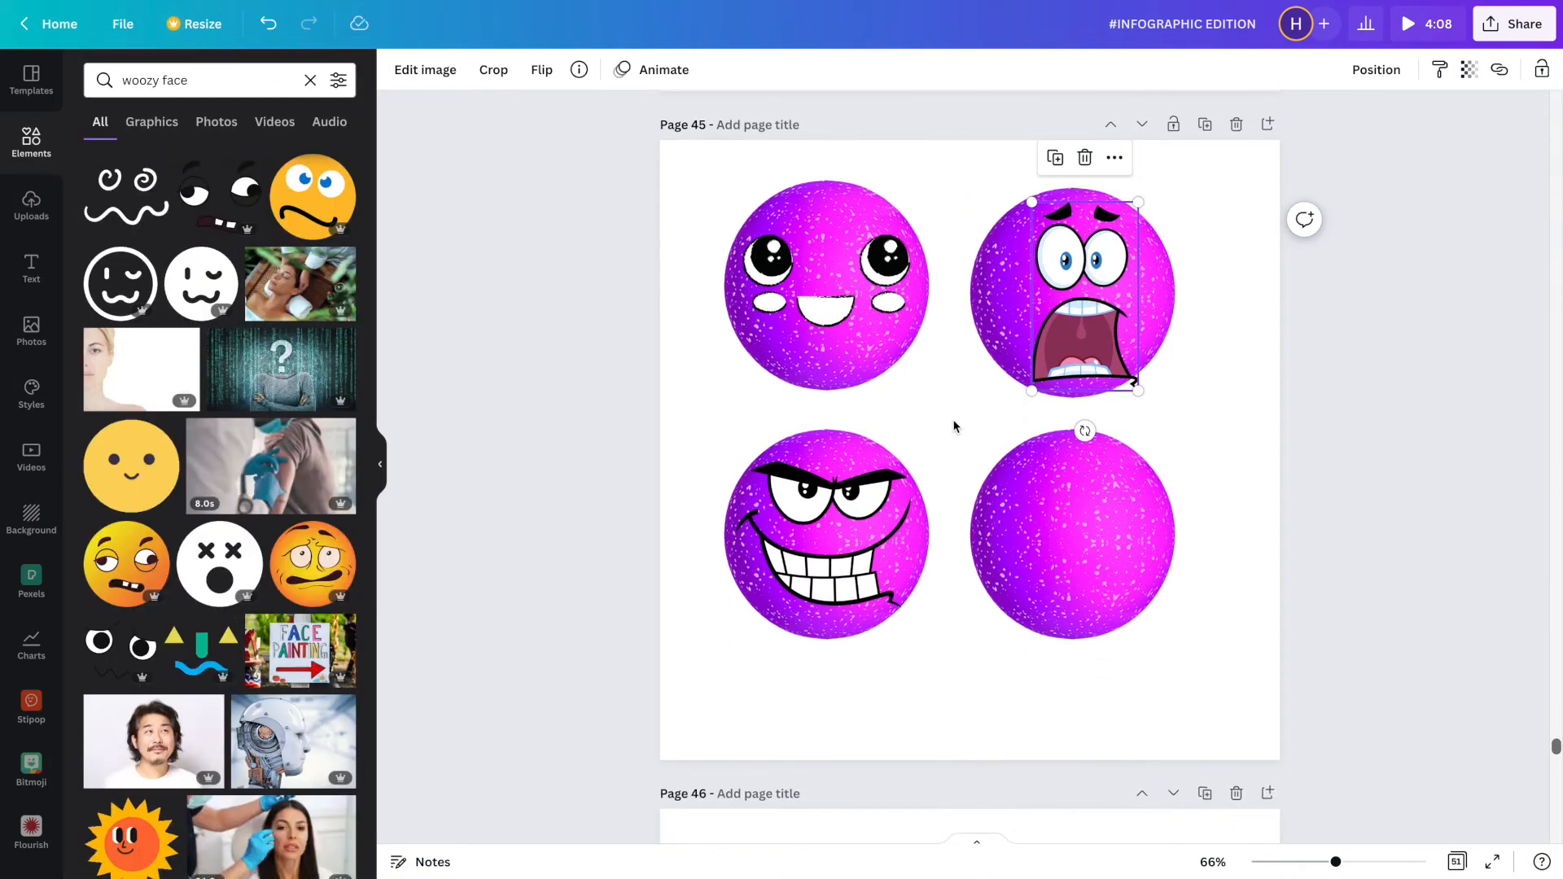
Add the woozy face with raised eyebrows and crooked teeth, and scale it to fit the lower-right sphere.
{"action": "left_click", "coordinate": [219, 197]}
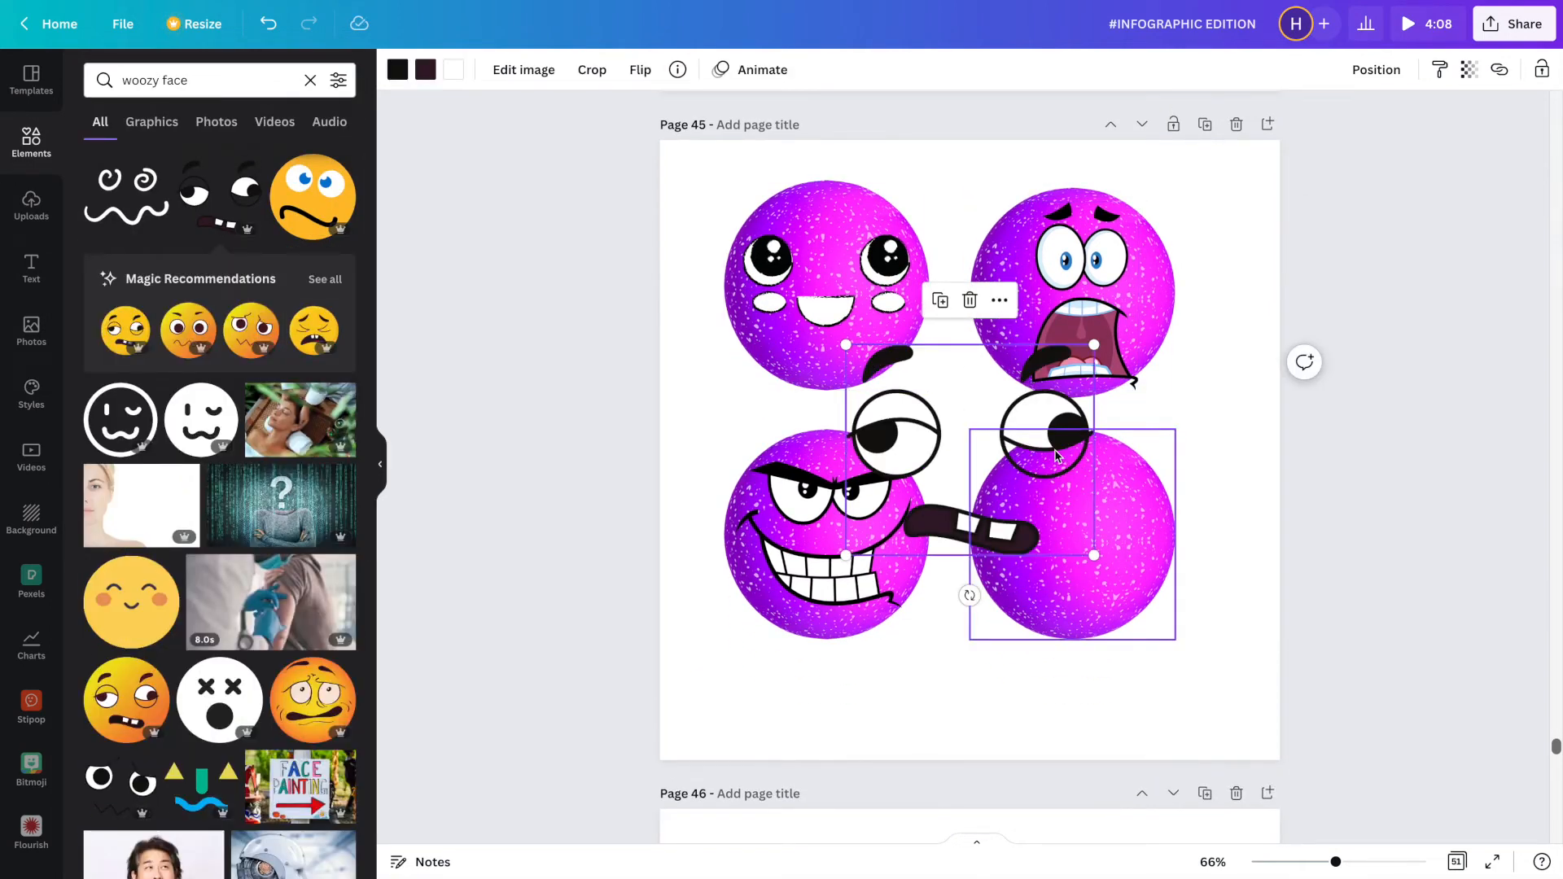
{"action": "left_click_drag", "start_coordinate": [1065, 440], "coordinate": [1150, 524]}
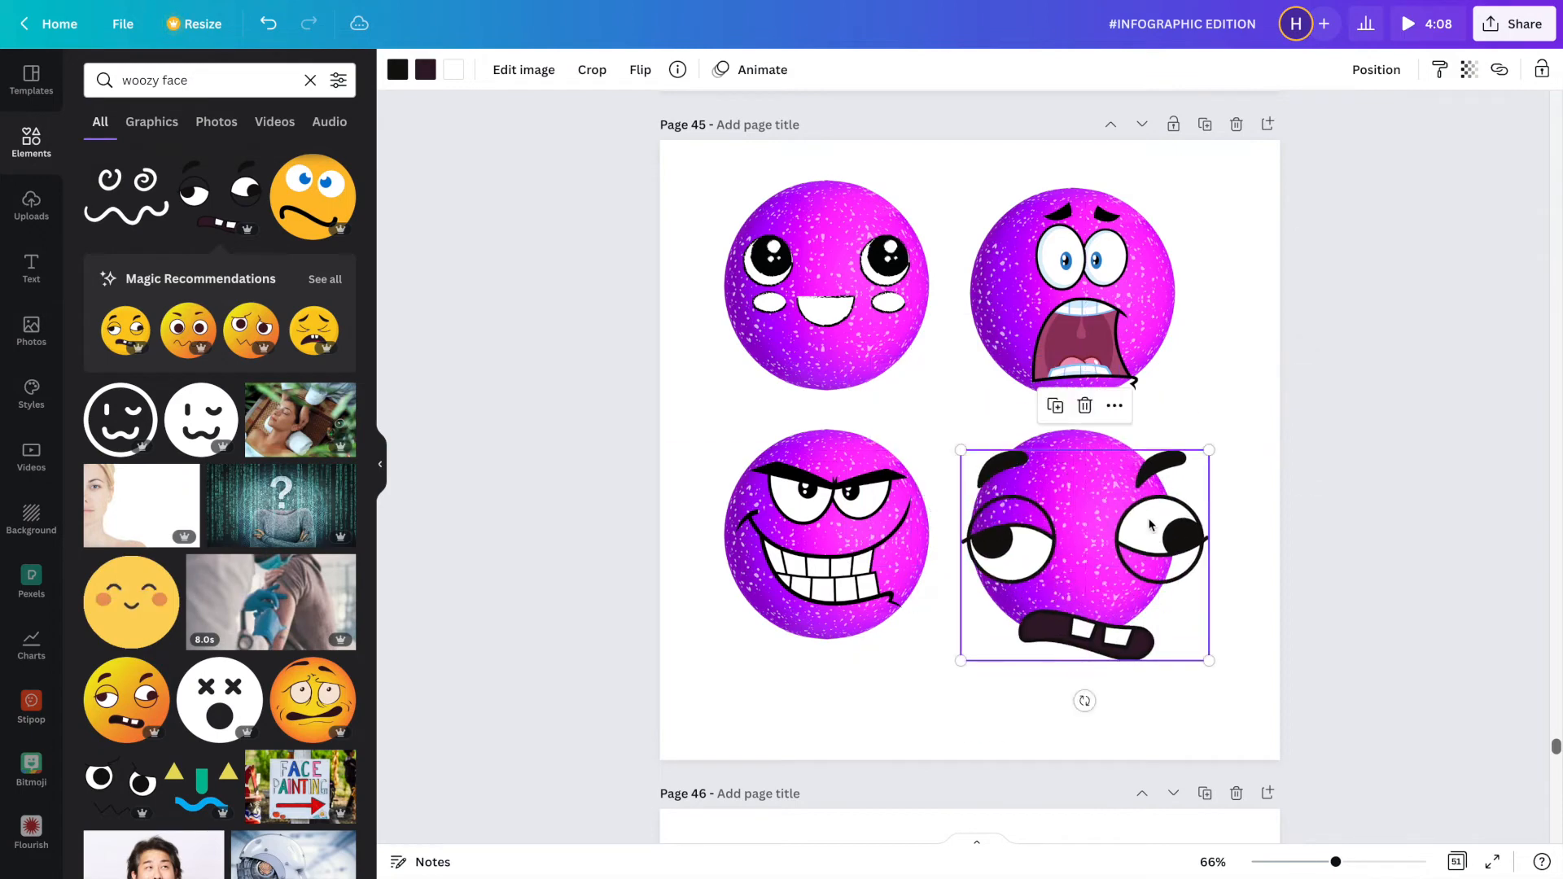
{"action": "left_click_drag", "start_coordinate": [1208, 658], "coordinate": [1123, 587]}
{"action": "left_click_drag", "start_coordinate": [1099, 517], "coordinate": [1129, 528]}
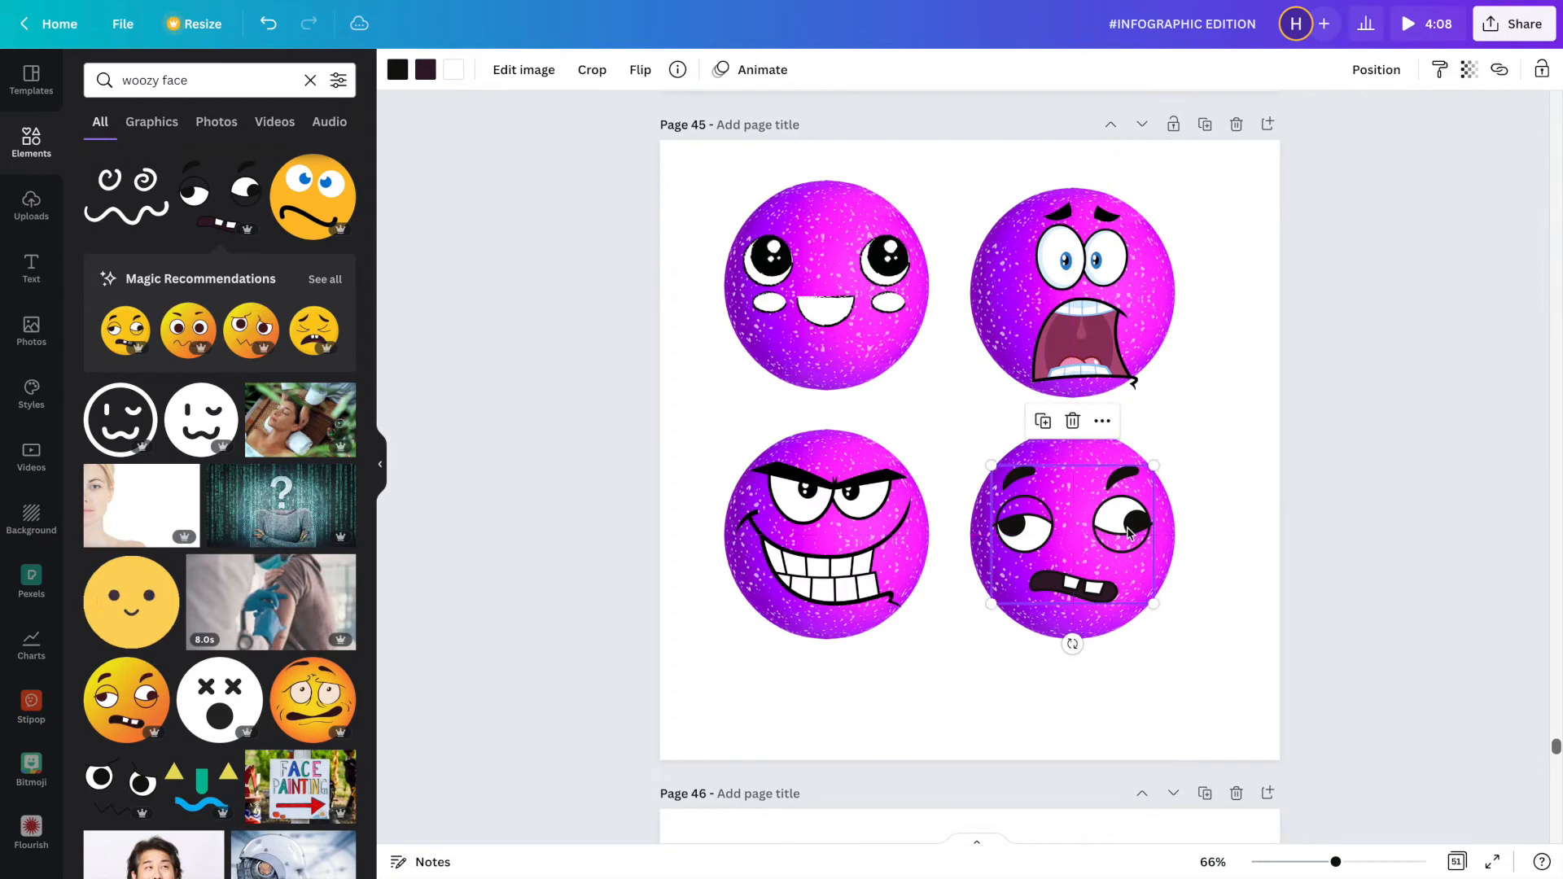
{"action": "left_click", "coordinate": [1259, 402]}
Scale down all four characters on page 44 together and place them in the page's upper-left corner.
{"action": "scroll", "coordinate": [1259, 405], "scroll_direction": "up", "scroll_amount": 2}
{"action": "scroll", "coordinate": [1259, 405], "scroll_direction": "up", "scroll_amount": 6}
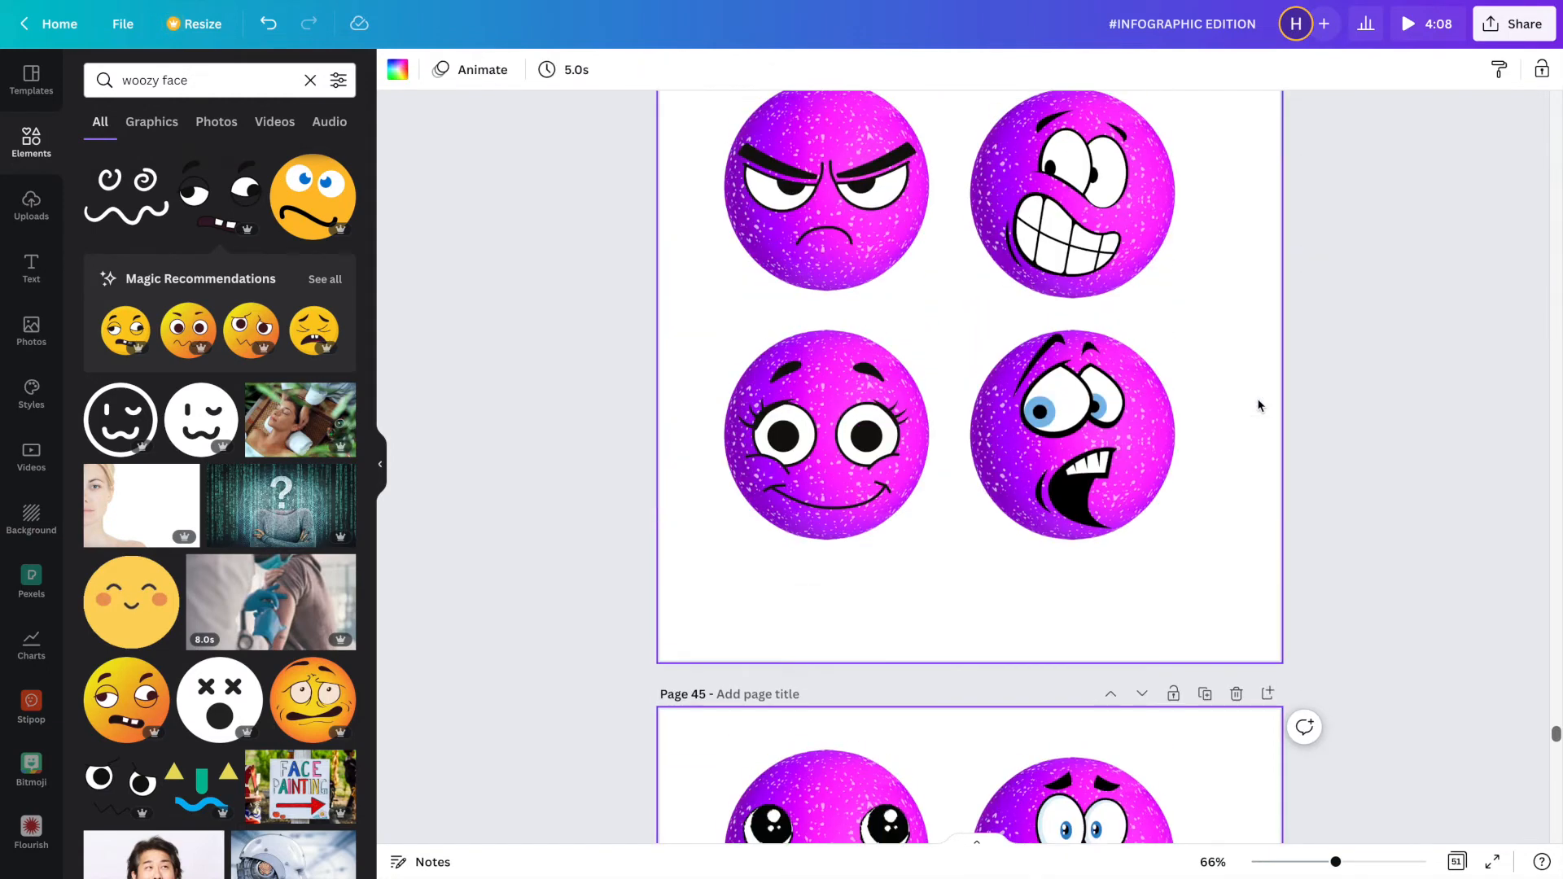
{"action": "left_click_drag", "start_coordinate": [1234, 529], "coordinate": [719, 263]}
{"action": "left_click_drag", "start_coordinate": [1084, 534], "coordinate": [1017, 470]}
{"action": "left_click_drag", "start_coordinate": [947, 387], "coordinate": [934, 384]}
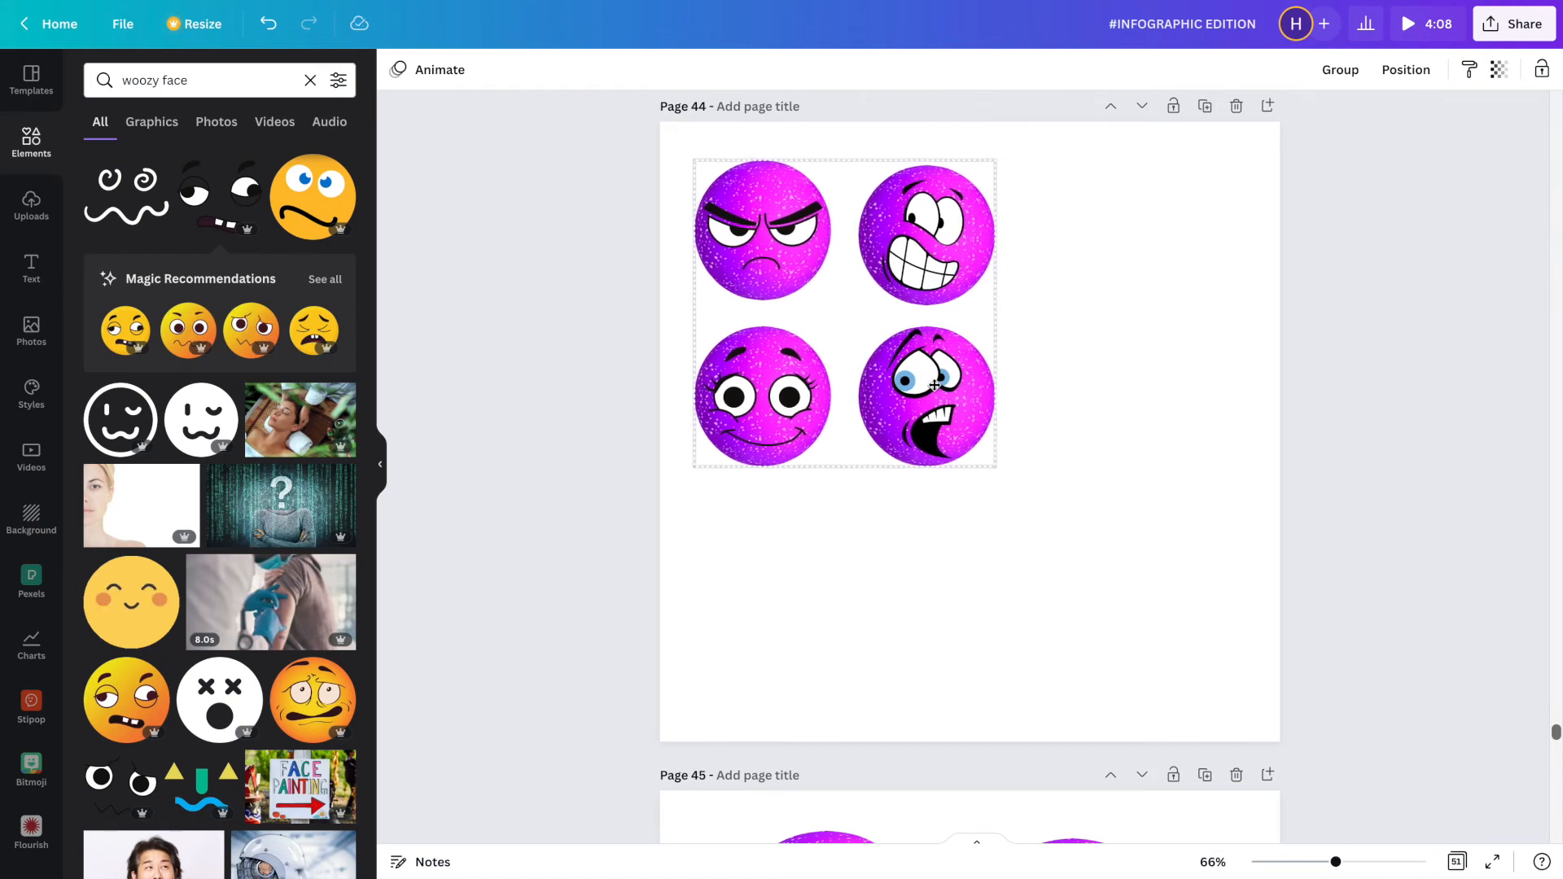
{"action": "left_click_drag", "start_coordinate": [935, 384], "coordinate": [934, 387]}
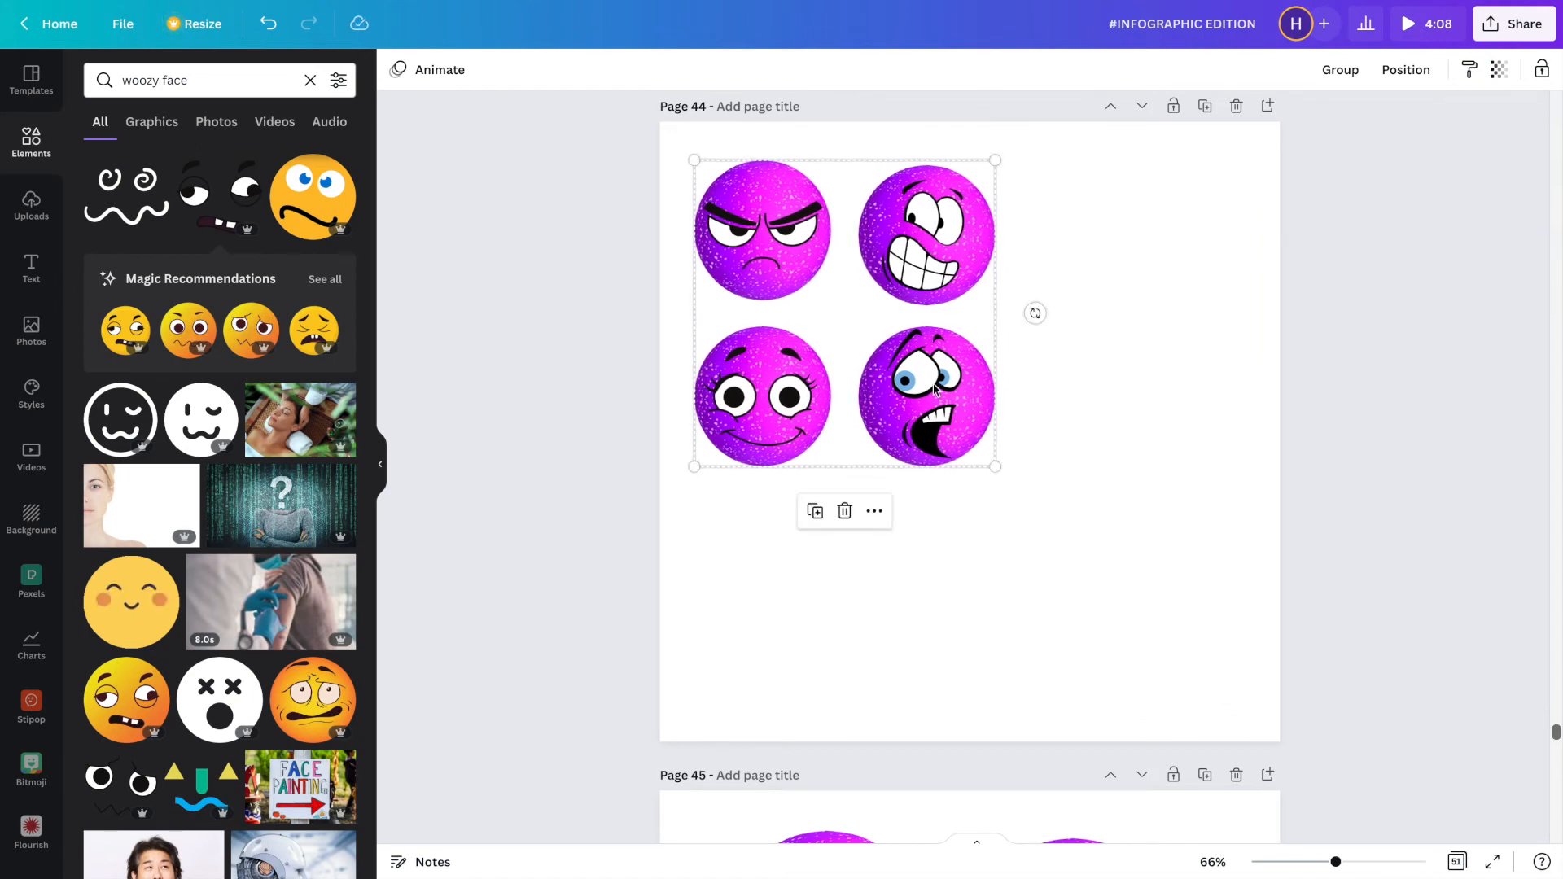
Move the smiling character to the end of page 44's top row and the frightened blue-eyed one to the start of the second row.
{"action": "left_click", "coordinate": [1143, 384]}
{"action": "left_click_drag", "start_coordinate": [1055, 379], "coordinate": [1053, 261]}
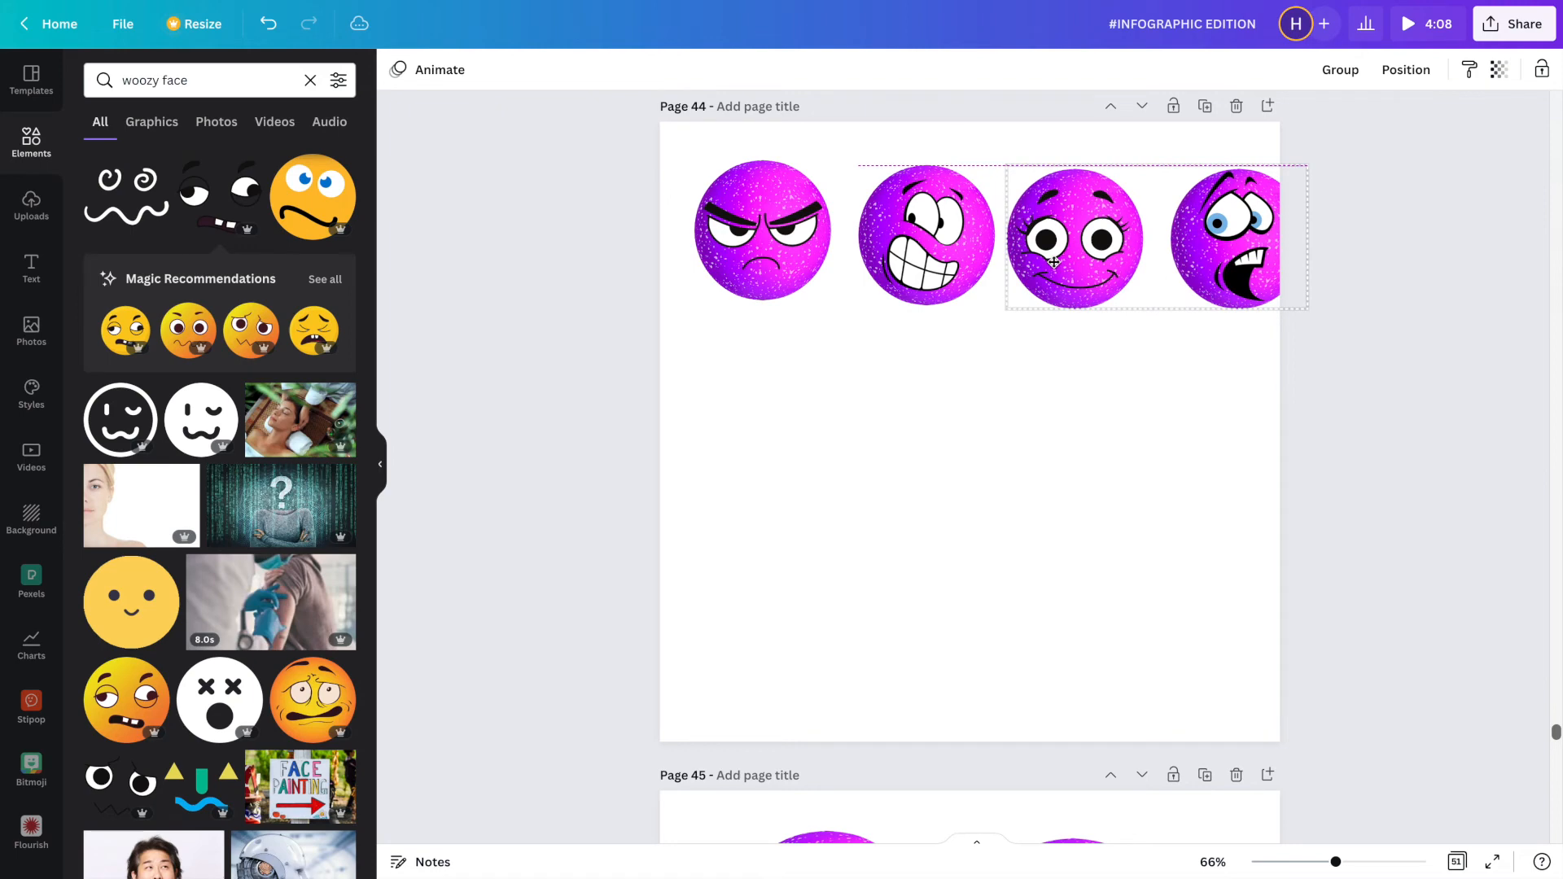
{"action": "left_click_drag", "start_coordinate": [1053, 261], "coordinate": [879, 442]}
{"action": "left_click", "coordinate": [779, 503]}
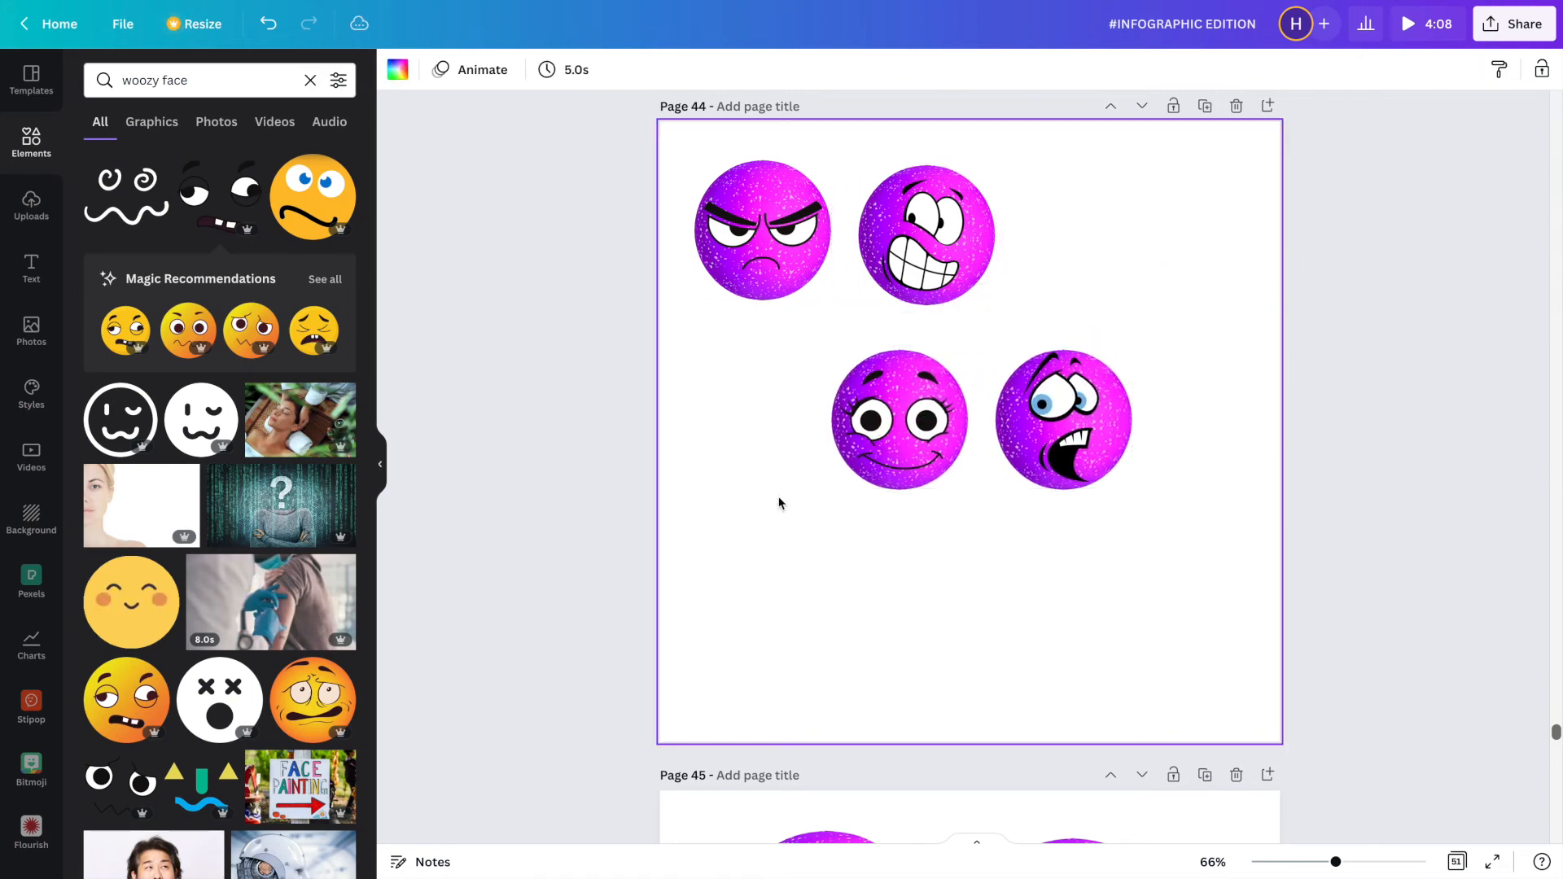
{"action": "left_click_drag", "start_coordinate": [806, 494], "coordinate": [1104, 234]}
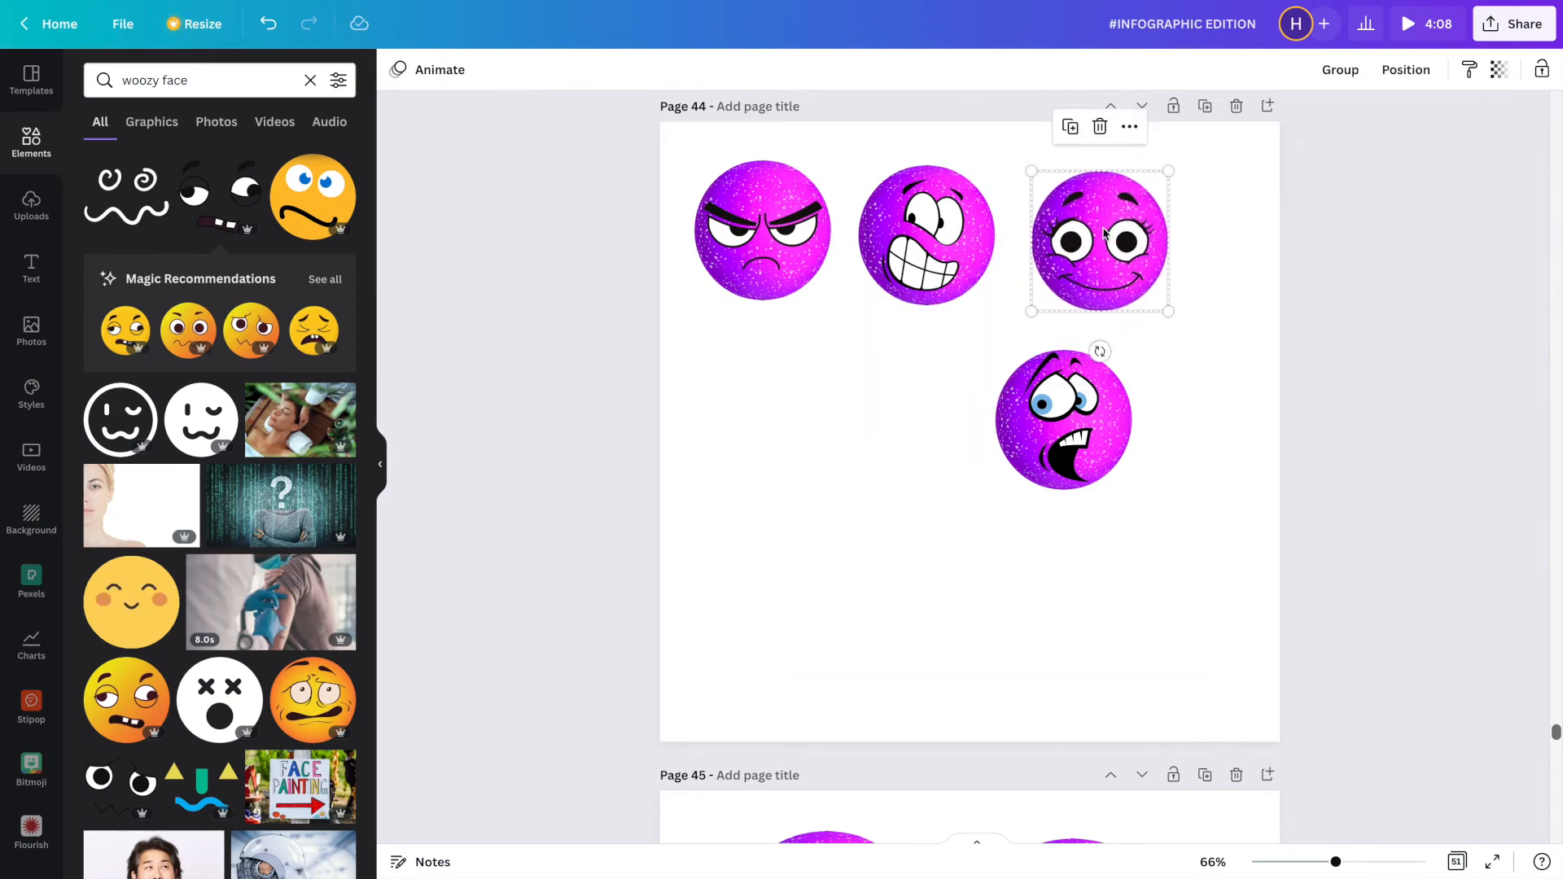
{"action": "left_click_drag", "start_coordinate": [1189, 423], "coordinate": [1058, 489]}
{"action": "left_click_drag", "start_coordinate": [1009, 432], "coordinate": [717, 419]}
Select all four characters on page 45 and scale them down together.
{"action": "scroll", "coordinate": [700, 383], "scroll_direction": "down", "scroll_amount": 5}
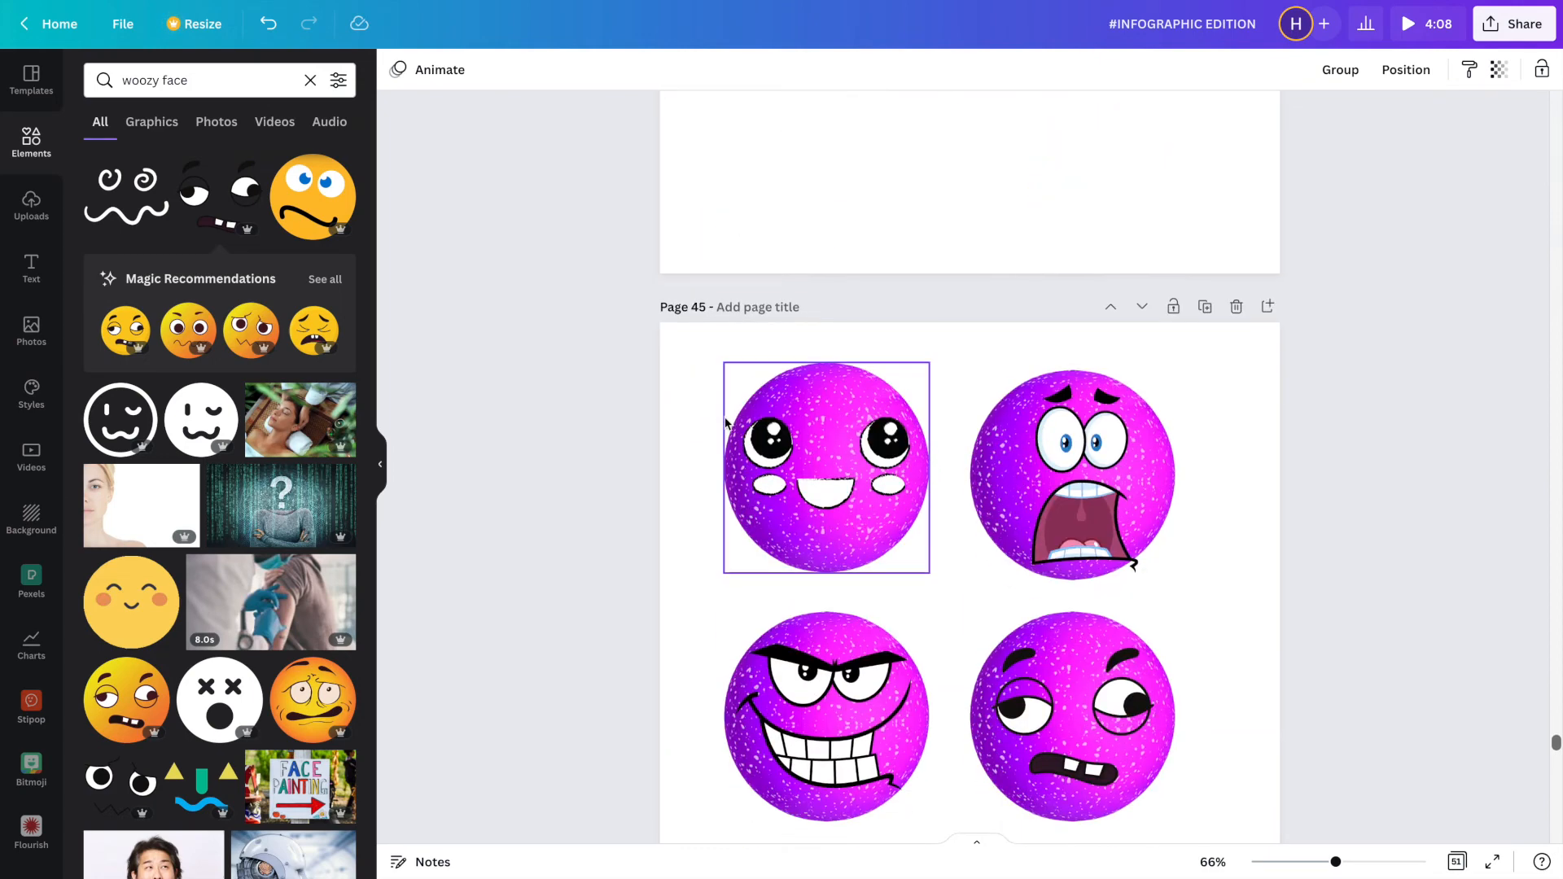
{"action": "left_click_drag", "start_coordinate": [699, 363], "coordinate": [1187, 830]}
{"action": "scroll", "coordinate": [1236, 720], "scroll_direction": "down", "scroll_amount": 1}
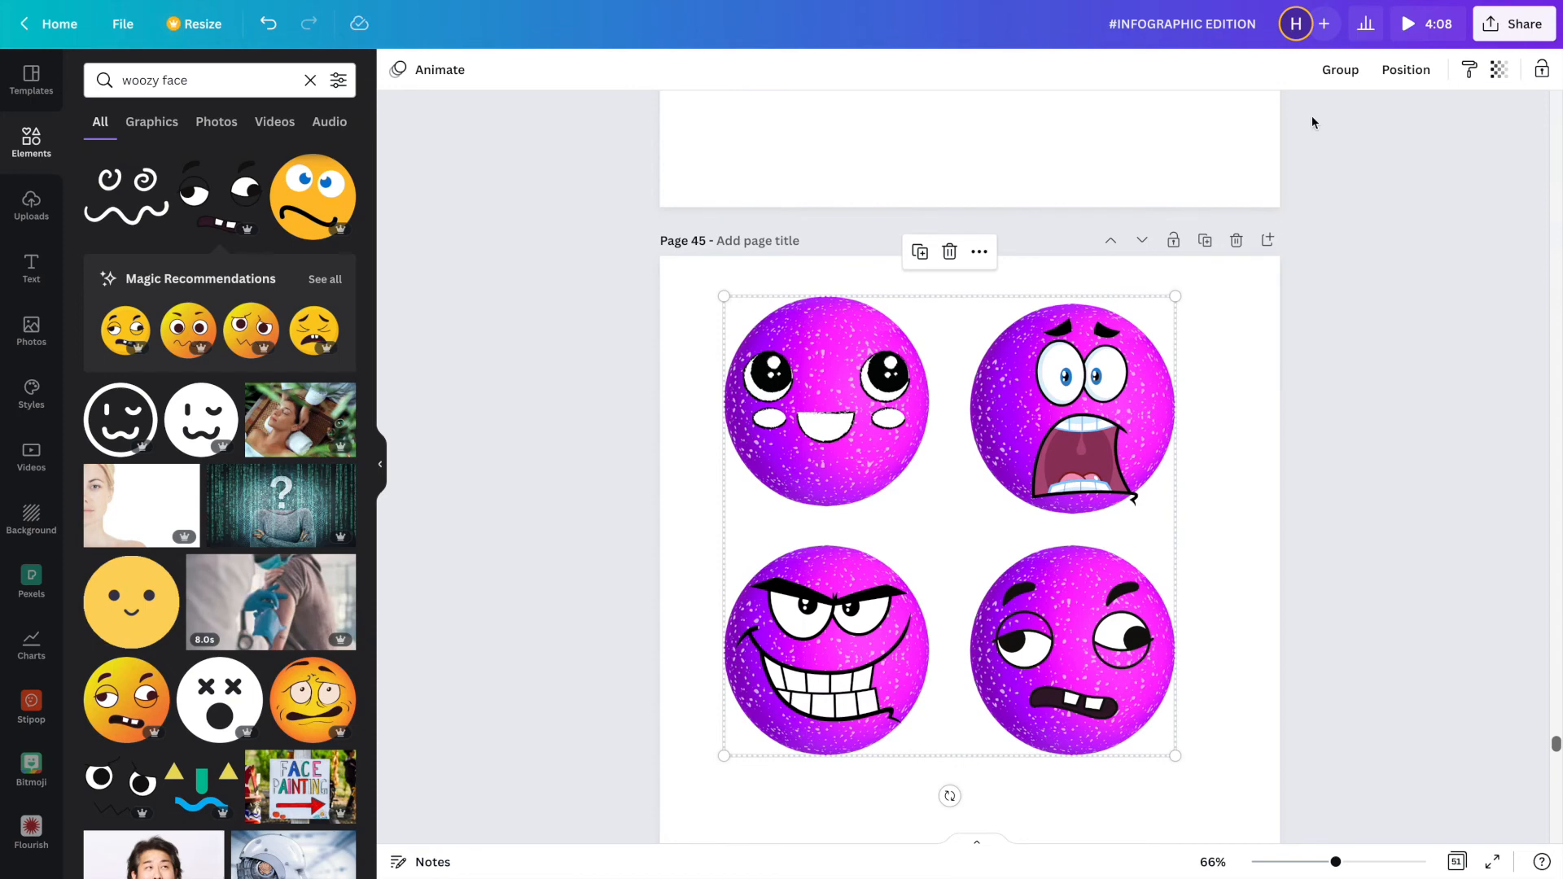
{"action": "left_click_drag", "start_coordinate": [1176, 757], "coordinate": [1015, 554]}
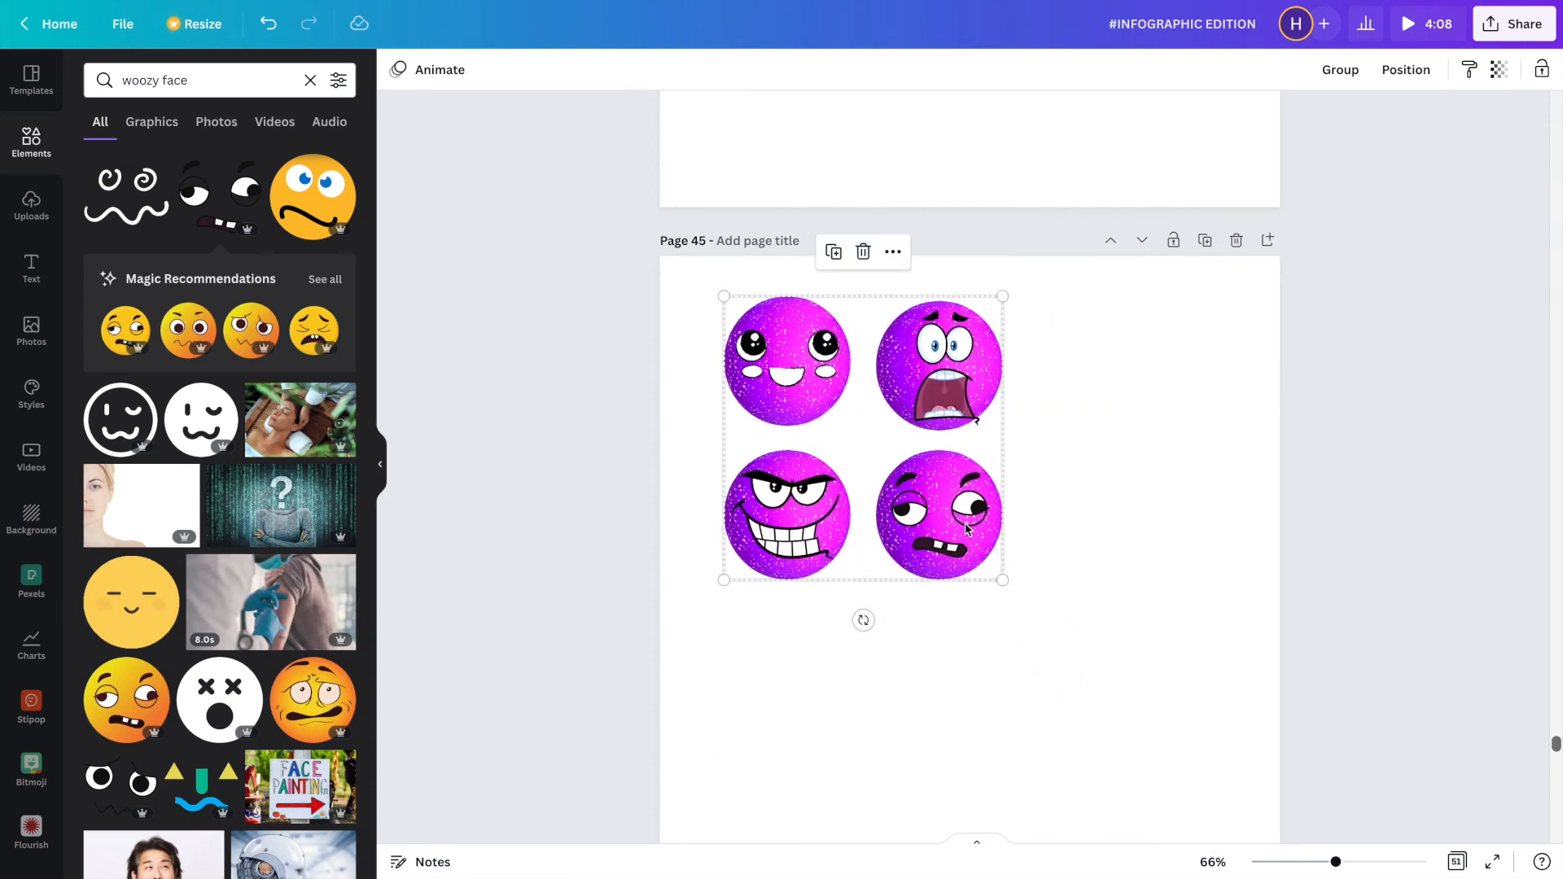
Paste page 45's four characters onto page 44, enlarge them slightly and place them beside and below the frightened blue-eyed character.
{"action": "scroll", "coordinate": [967, 530], "scroll_direction": "up", "scroll_amount": 6}
{"action": "left_click", "coordinate": [971, 398]}
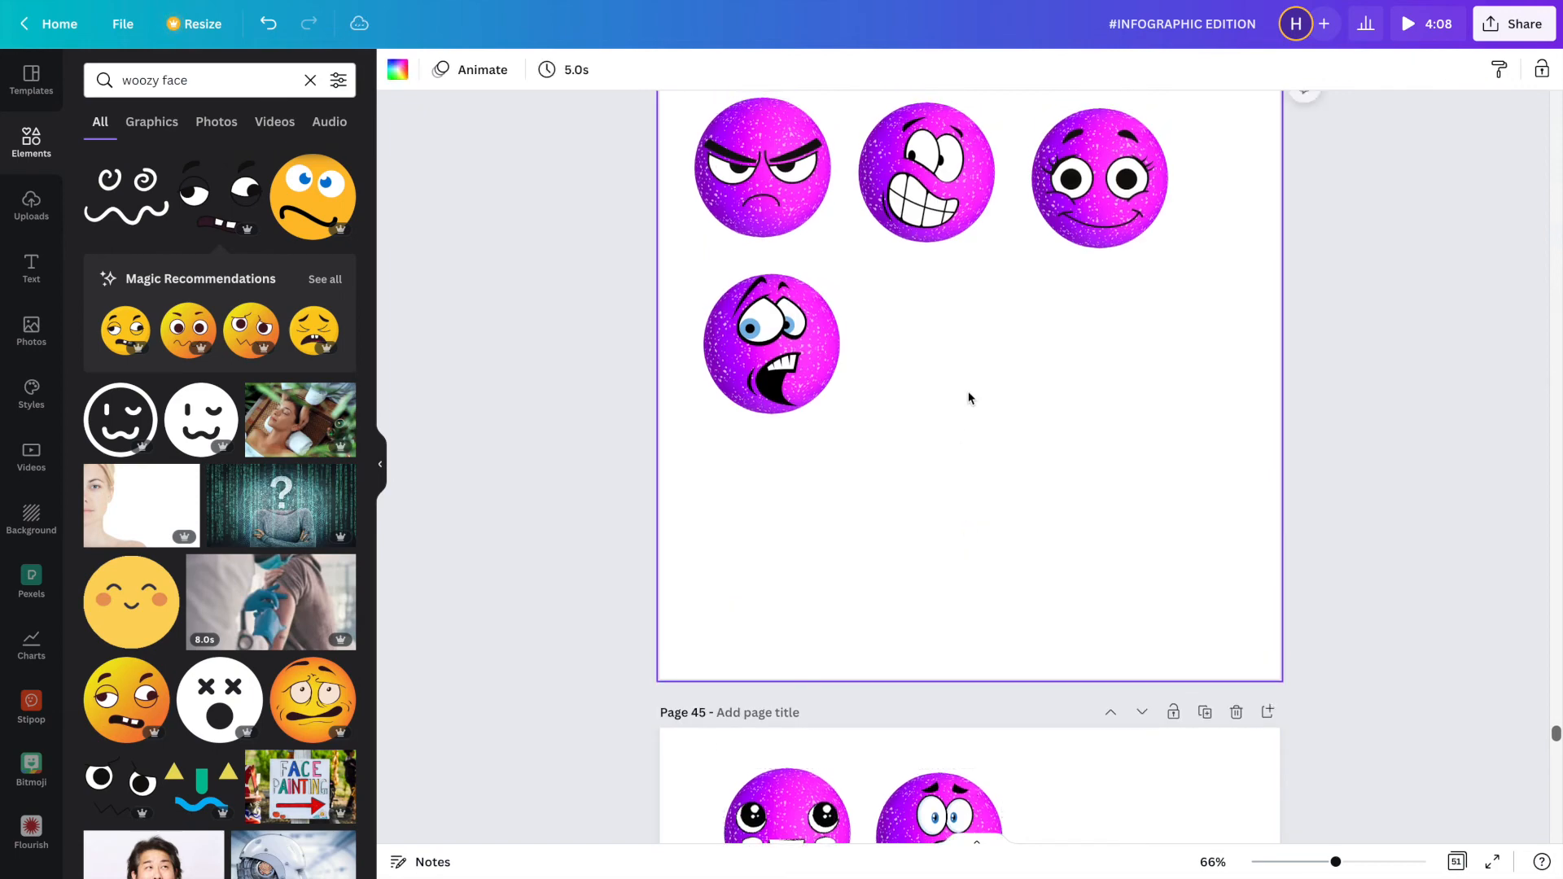
{"action": "key", "text": "ctrl+v"}
{"action": "left_click_drag", "start_coordinate": [1001, 383], "coordinate": [1047, 423]}
{"action": "left_click_drag", "start_coordinate": [1009, 361], "coordinate": [1138, 527]}
{"action": "left_click", "coordinate": [749, 522]}
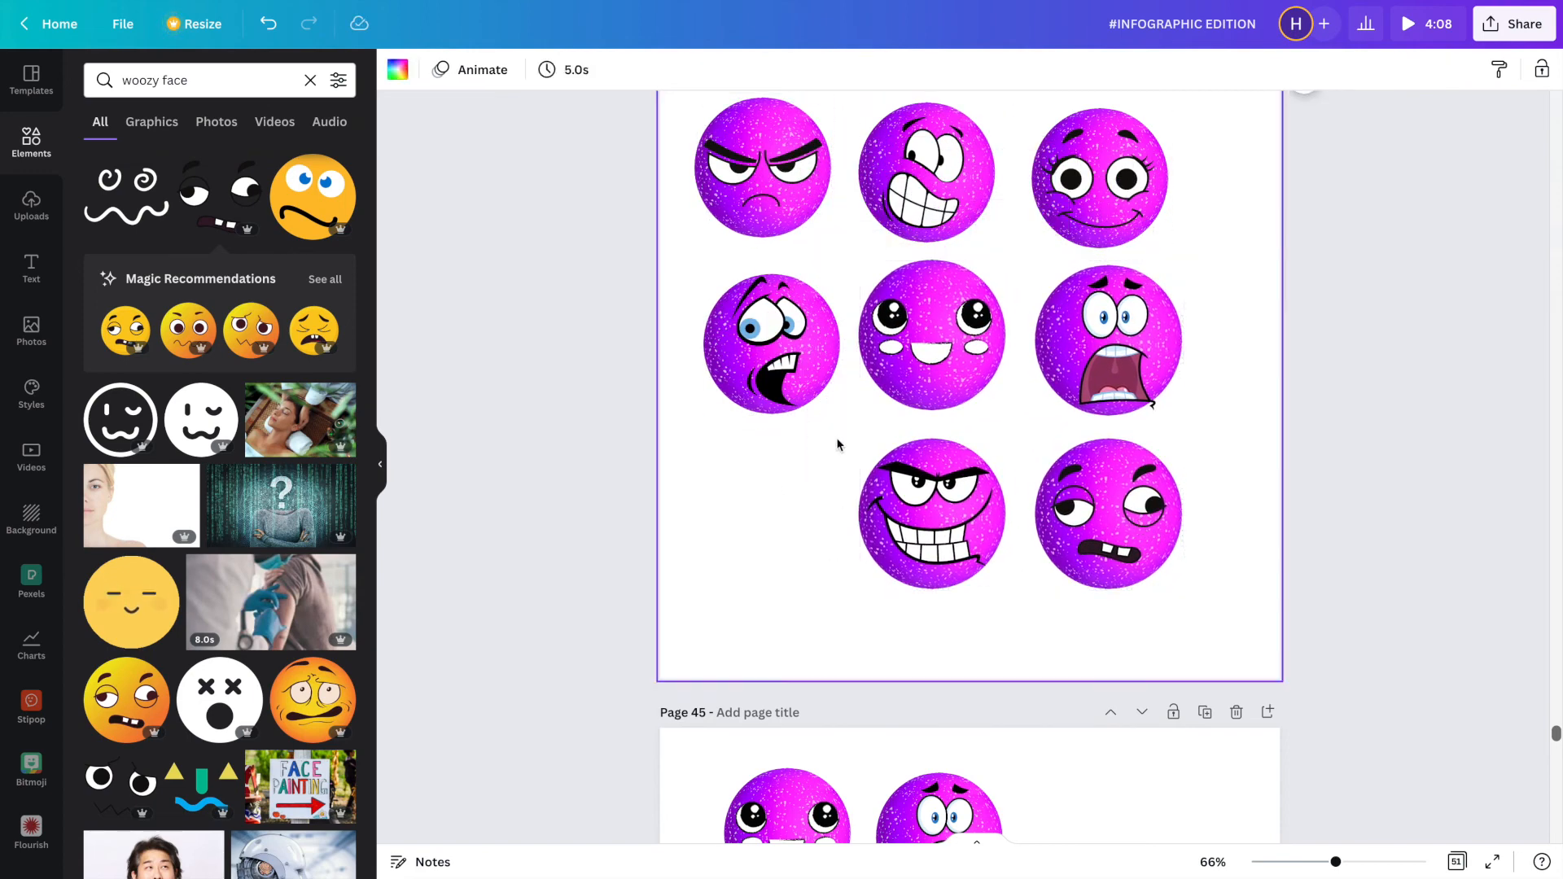
Adjust the positions of the kawaii and screaming characters in page 44's second row.
{"action": "left_click", "coordinate": [939, 328]}
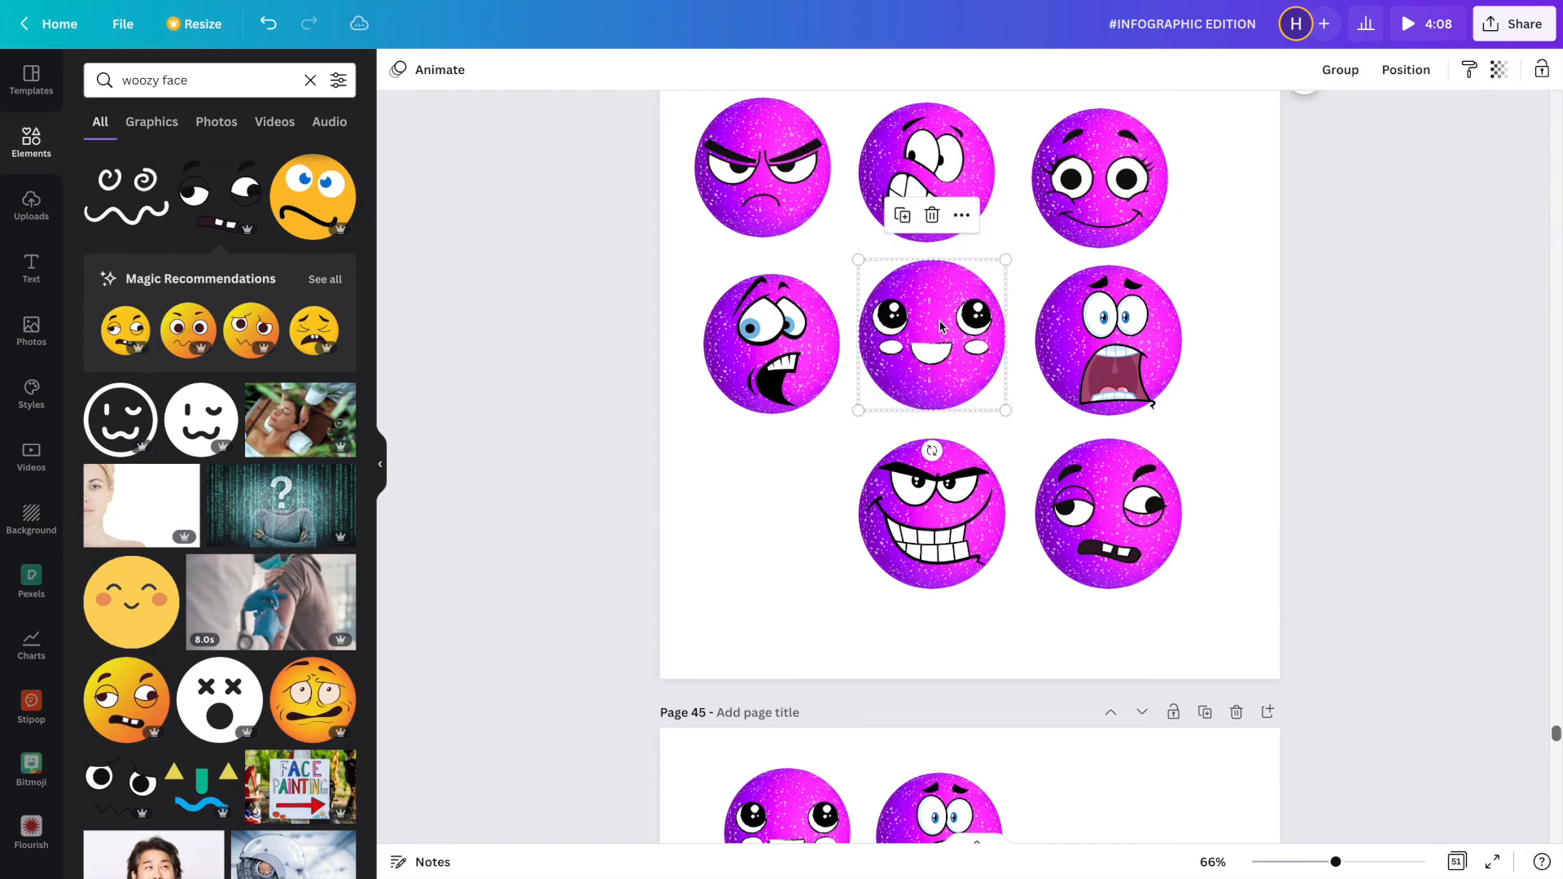
{"action": "left_click_drag", "start_coordinate": [942, 333], "coordinate": [948, 336]}
{"action": "left_click", "coordinate": [1090, 334]}
{"action": "left_click_drag", "start_coordinate": [1090, 333], "coordinate": [1095, 332]}
Move the evil grinning character to the start of the third row and the woozy character next to it.
{"action": "left_click", "coordinate": [930, 501]}
{"action": "left_click_drag", "start_coordinate": [934, 497], "coordinate": [774, 493]}
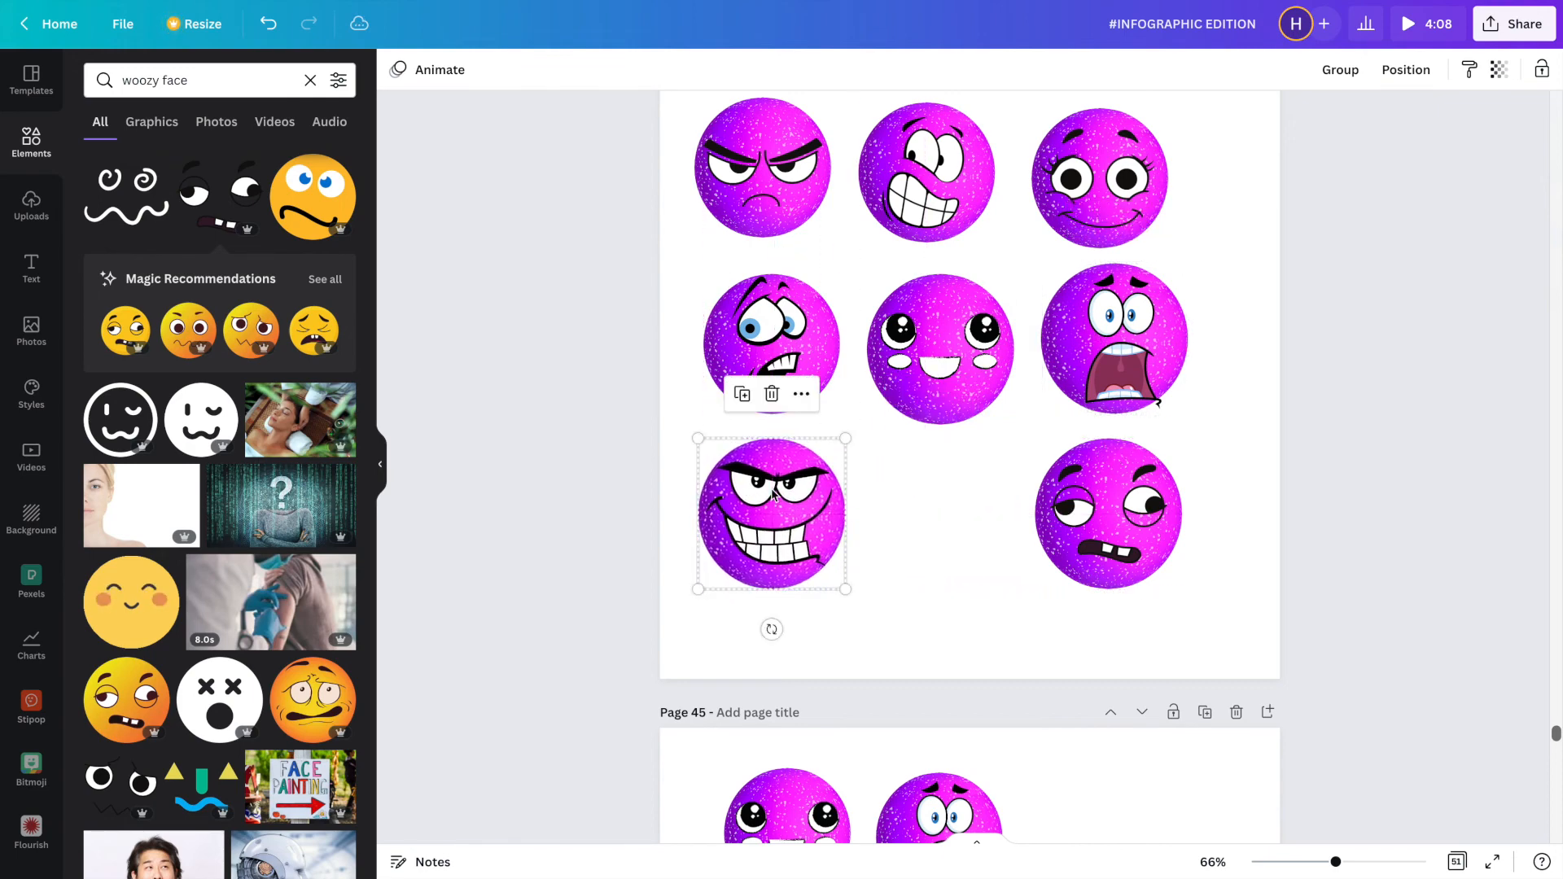
{"action": "left_click", "coordinate": [1066, 514]}
{"action": "left_click_drag", "start_coordinate": [1066, 514], "coordinate": [906, 514]}
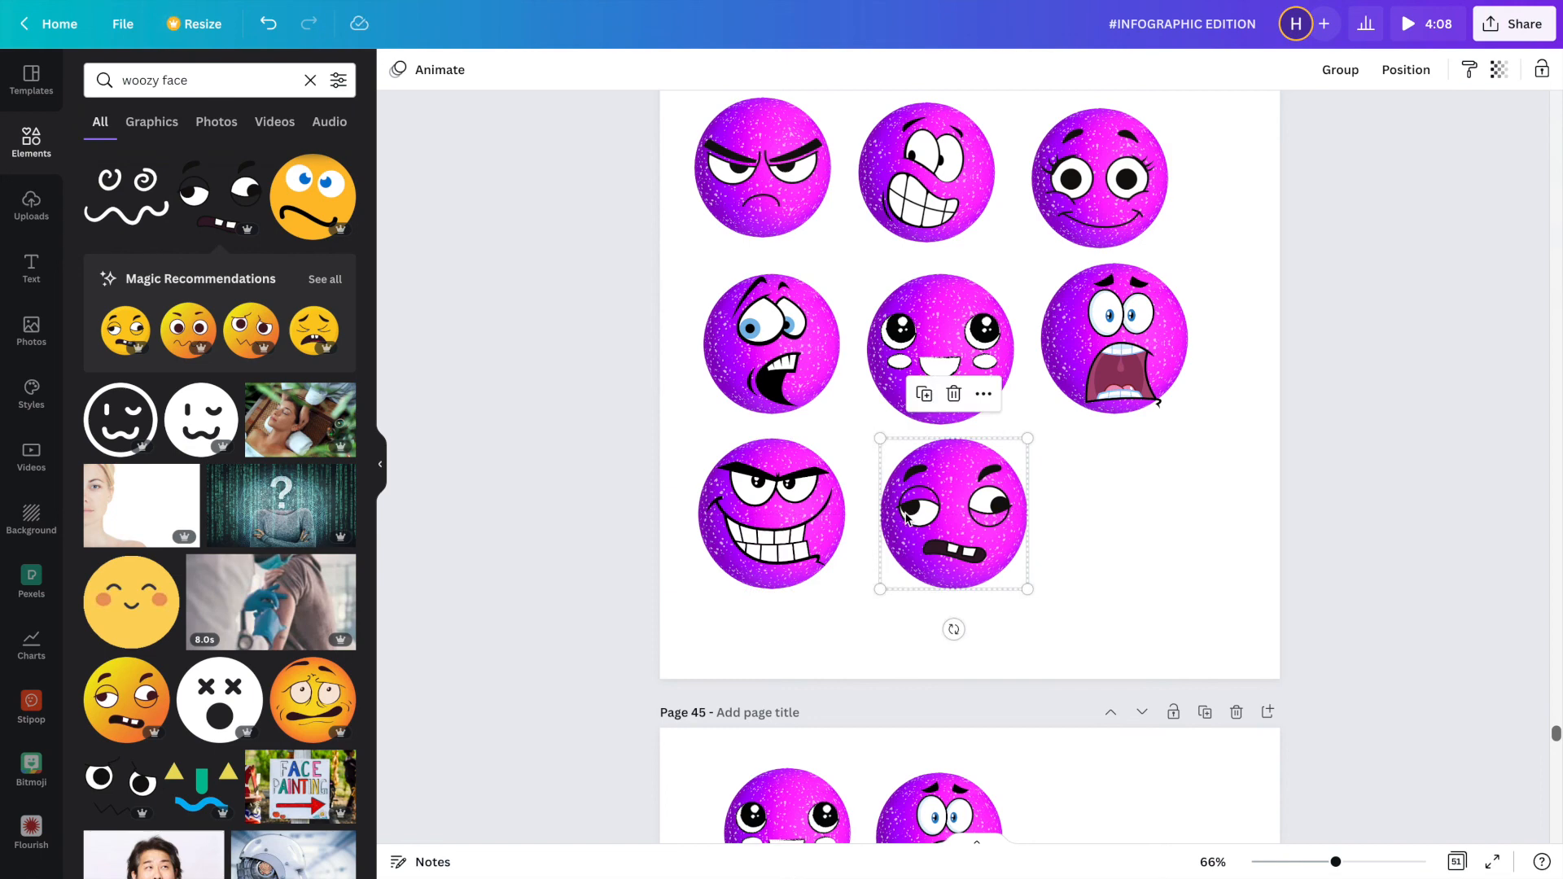
{"action": "left_click", "coordinate": [1086, 545]}
Enlarge all eight characters on page 44 together so that they fill the page.
{"action": "scroll", "coordinate": [1105, 564], "scroll_direction": "up", "scroll_amount": 2}
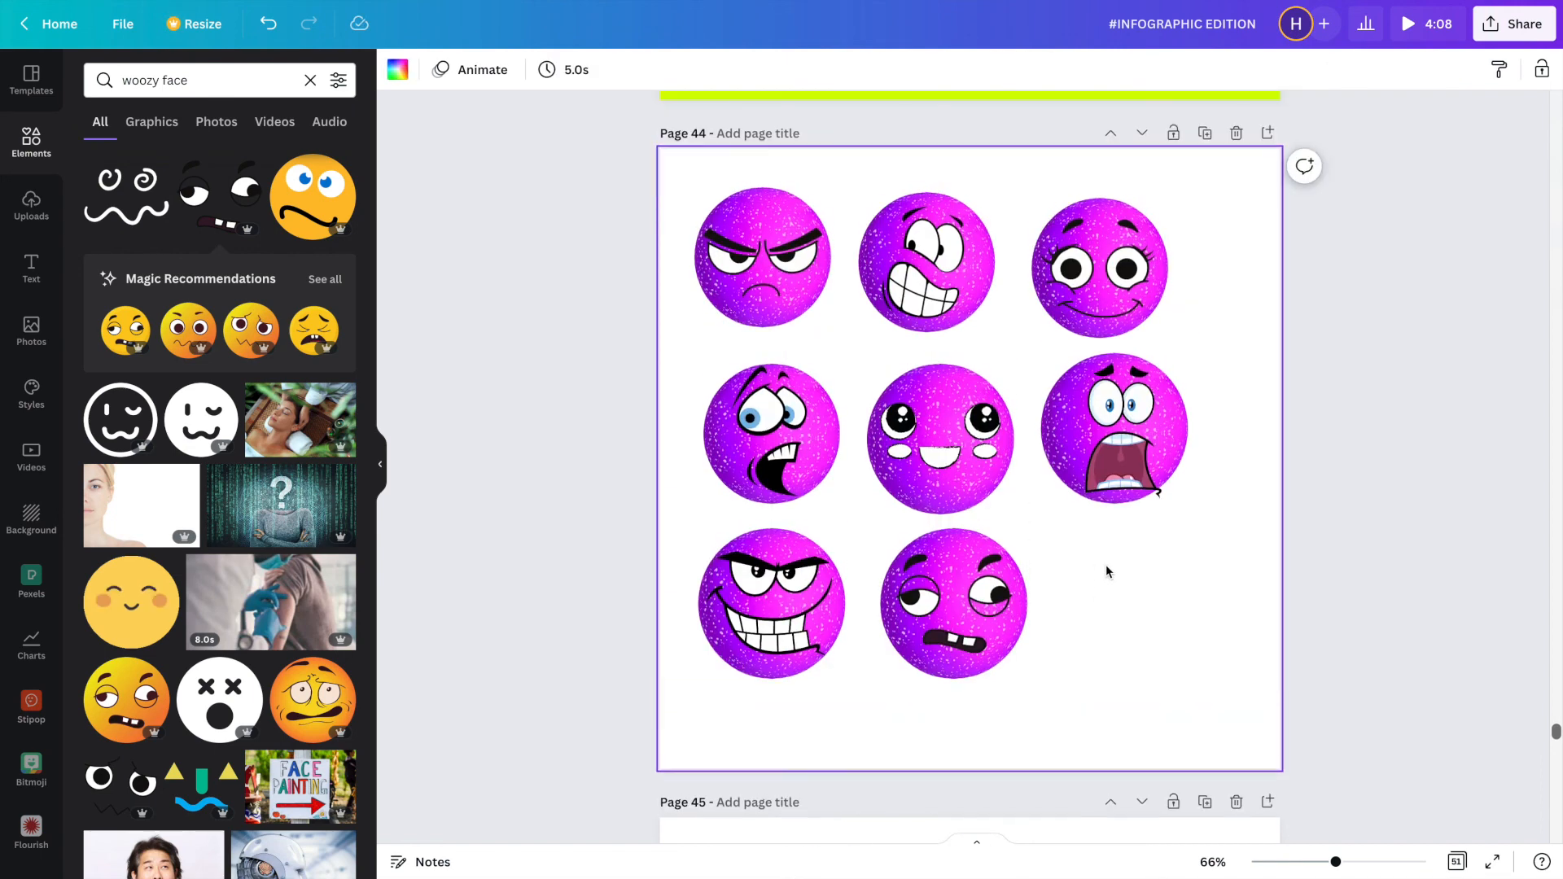
{"action": "left_click_drag", "start_coordinate": [683, 197], "coordinate": [1235, 724]}
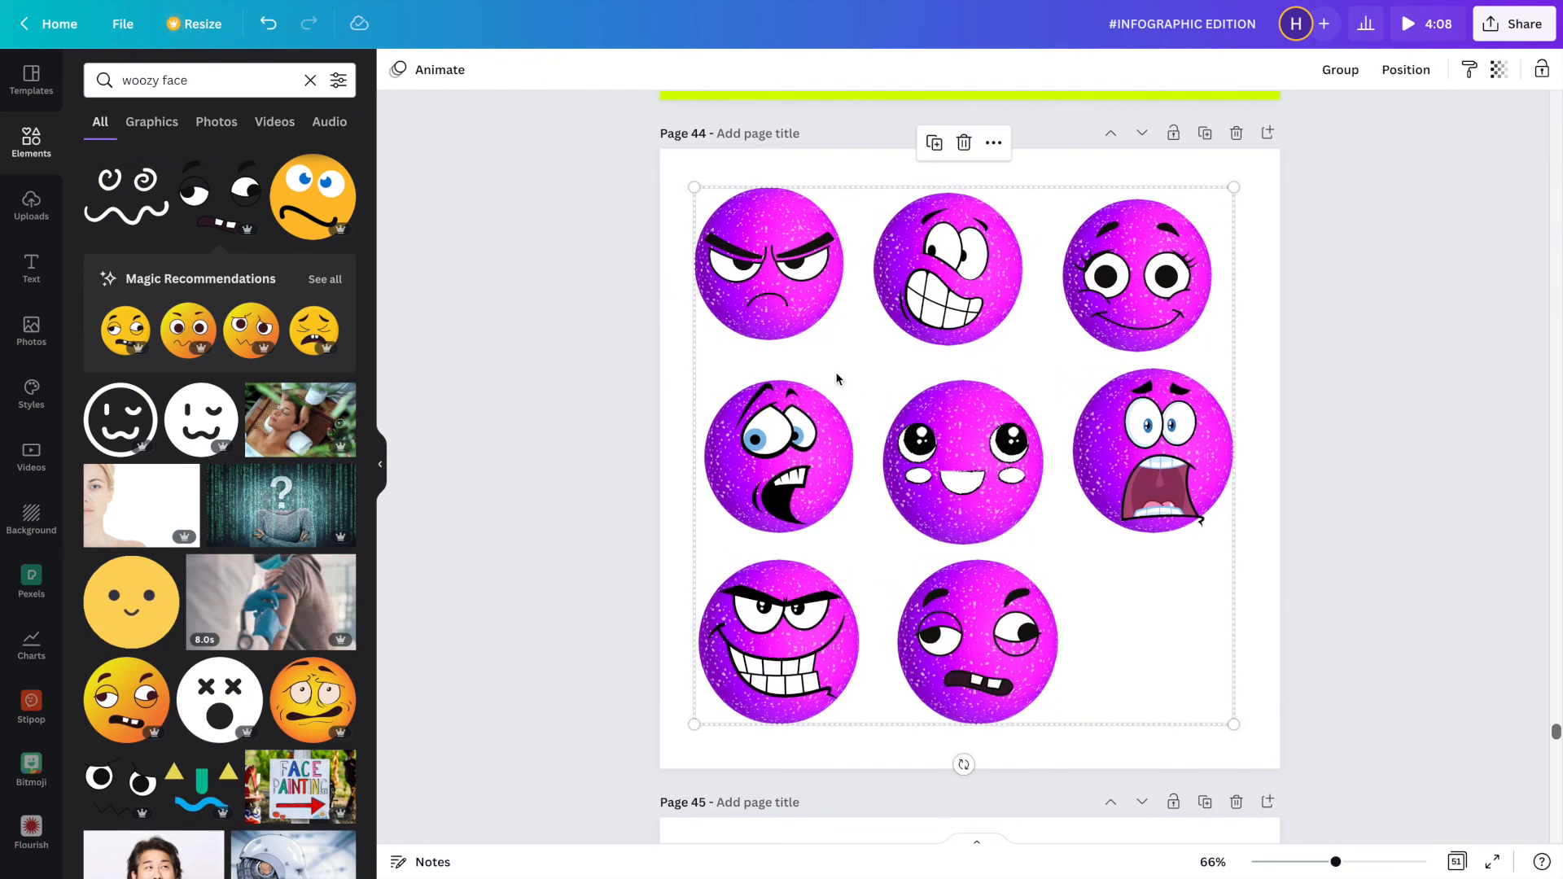
{"action": "left_click_drag", "start_coordinate": [689, 180], "coordinate": [679, 170]}
{"action": "left_click", "coordinate": [1259, 457]}
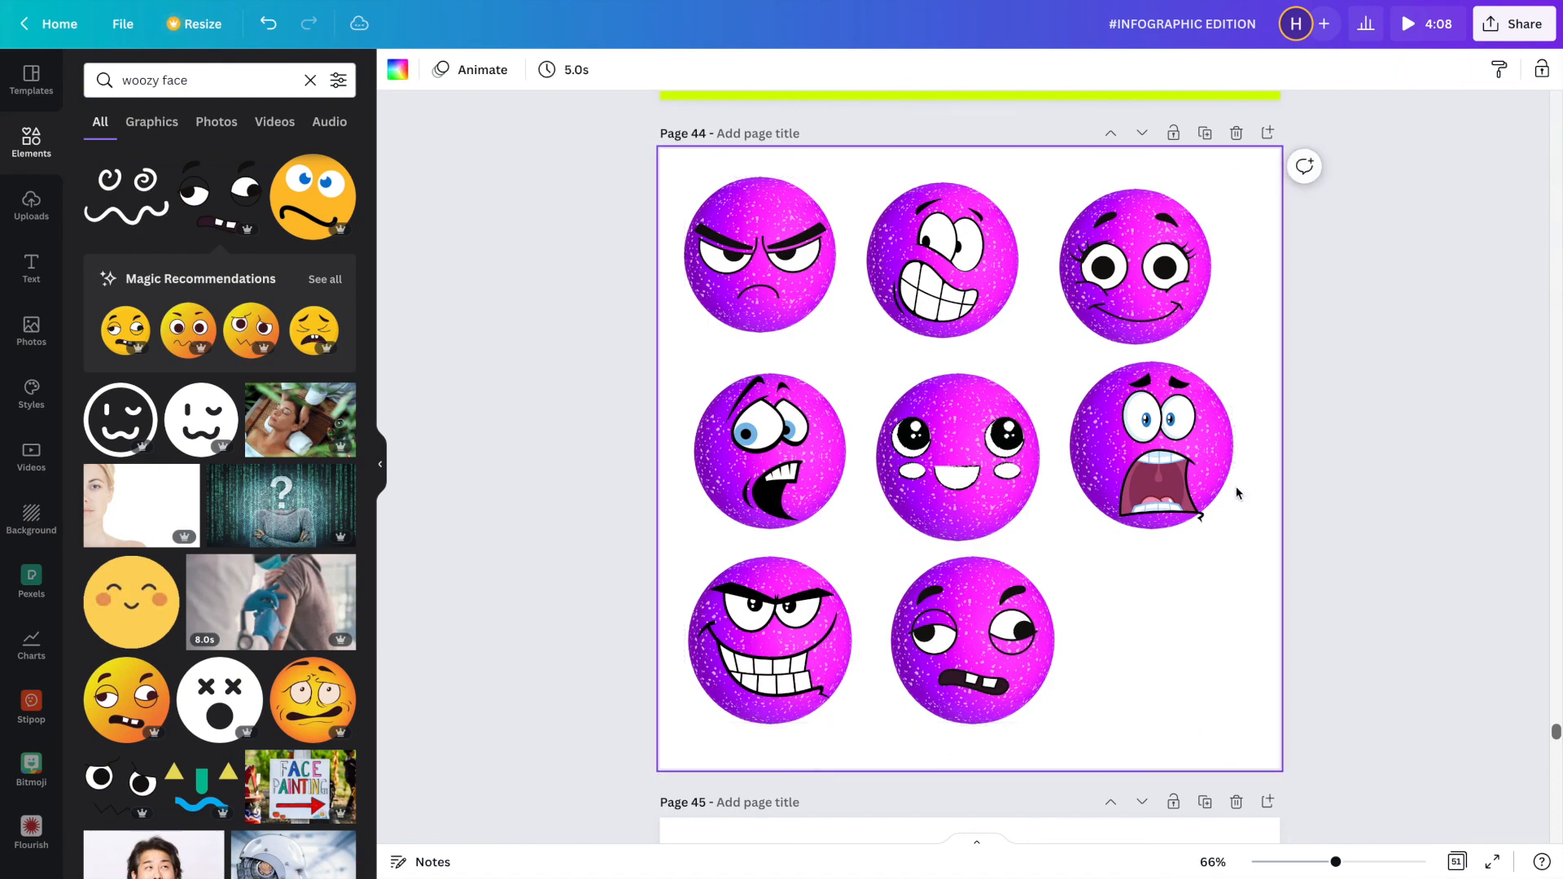
Delete page 45 with the leftover characters and return to the eight characters on page 44.
{"action": "scroll", "coordinate": [1205, 562], "scroll_direction": "down", "scroll_amount": 5}
{"action": "left_click", "coordinate": [1237, 393]}
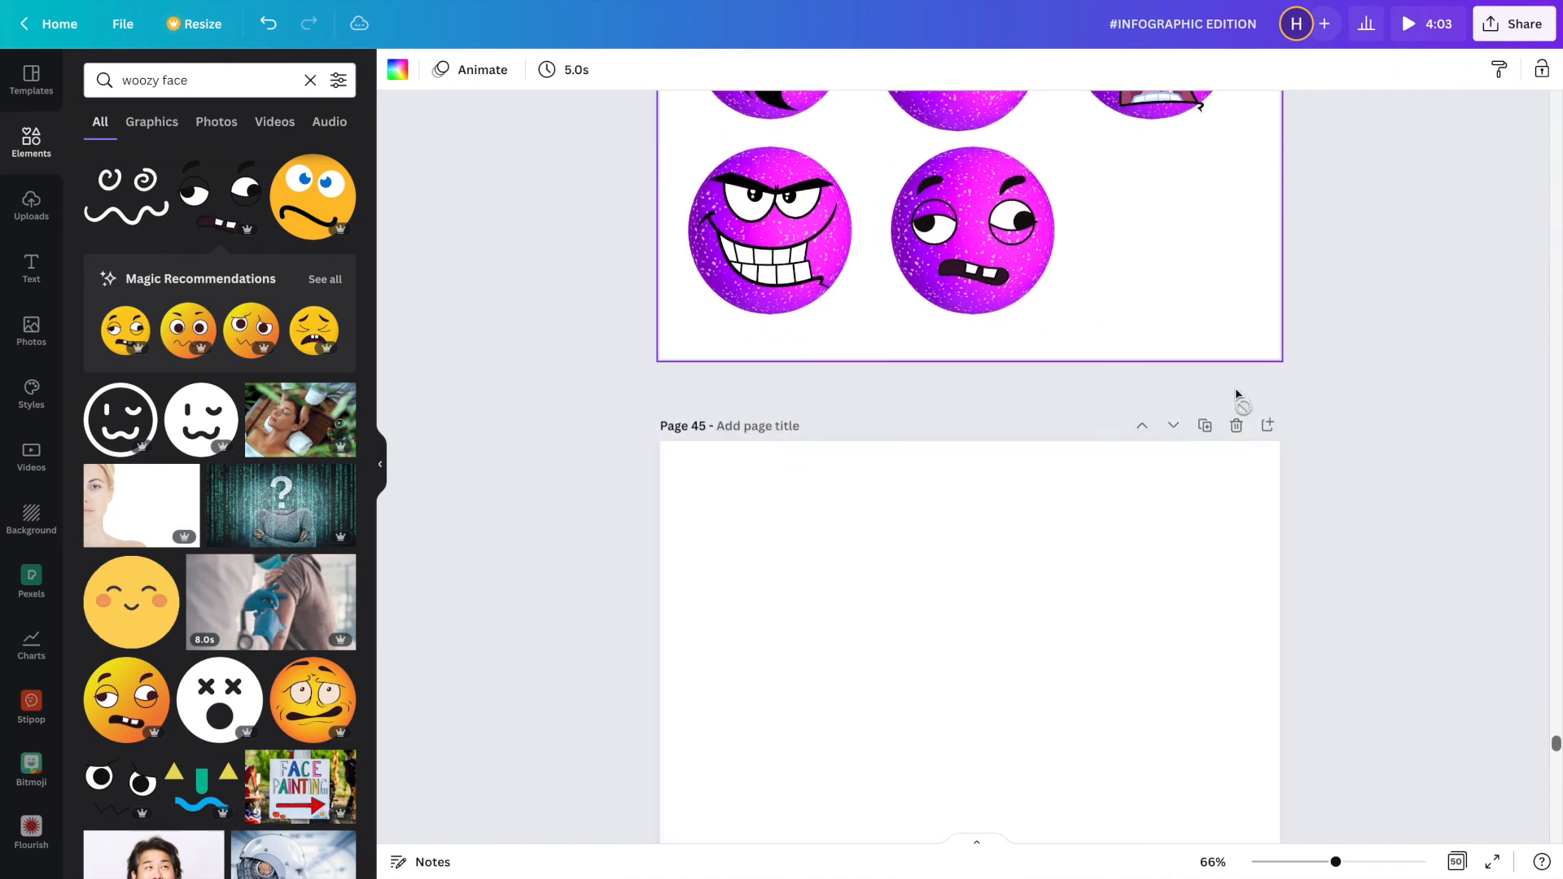
{"action": "scroll", "coordinate": [1208, 457], "scroll_direction": "up", "scroll_amount": 5}
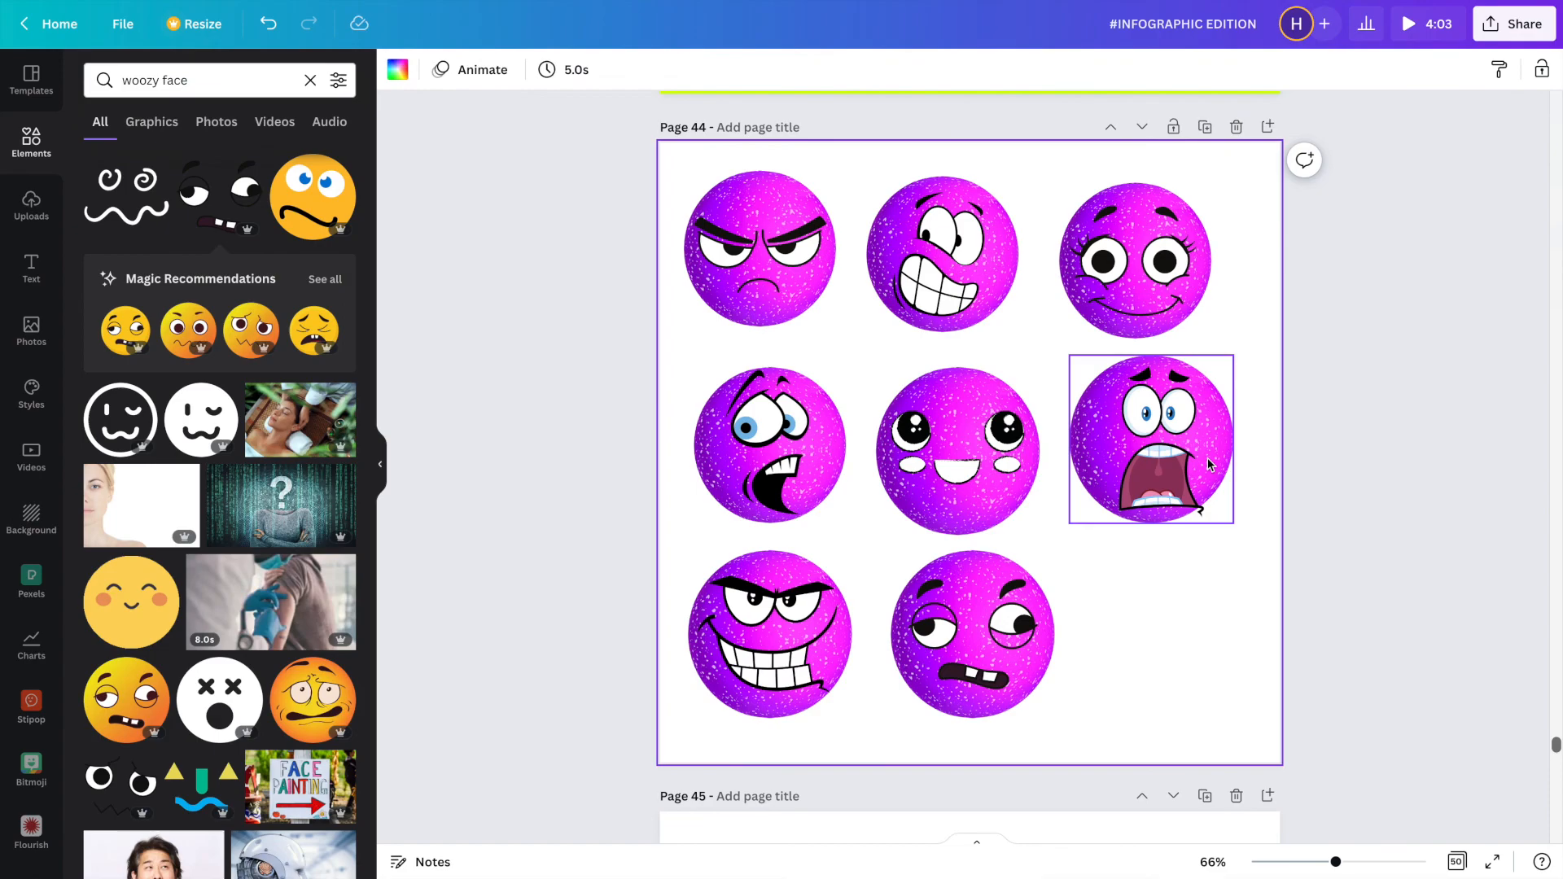